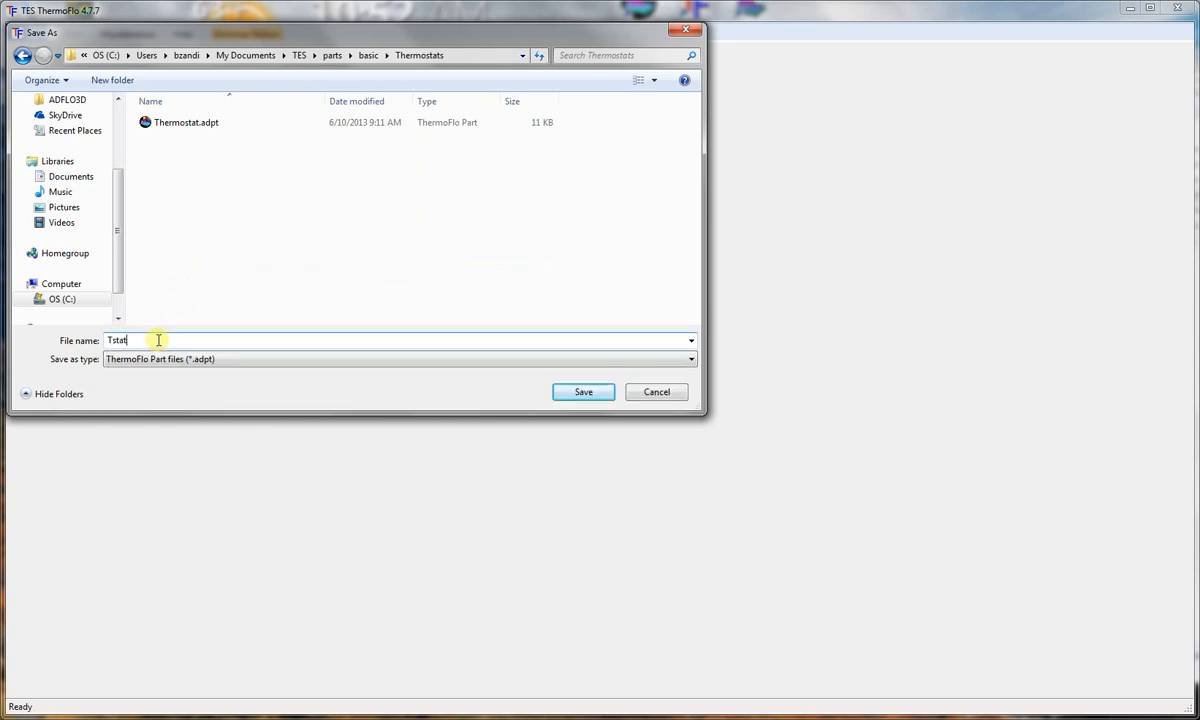
Step: Save the new part as Tstat in the Thermostats folder and widen its drawing area
{"action": "left_click", "coordinate": [595, 392]}
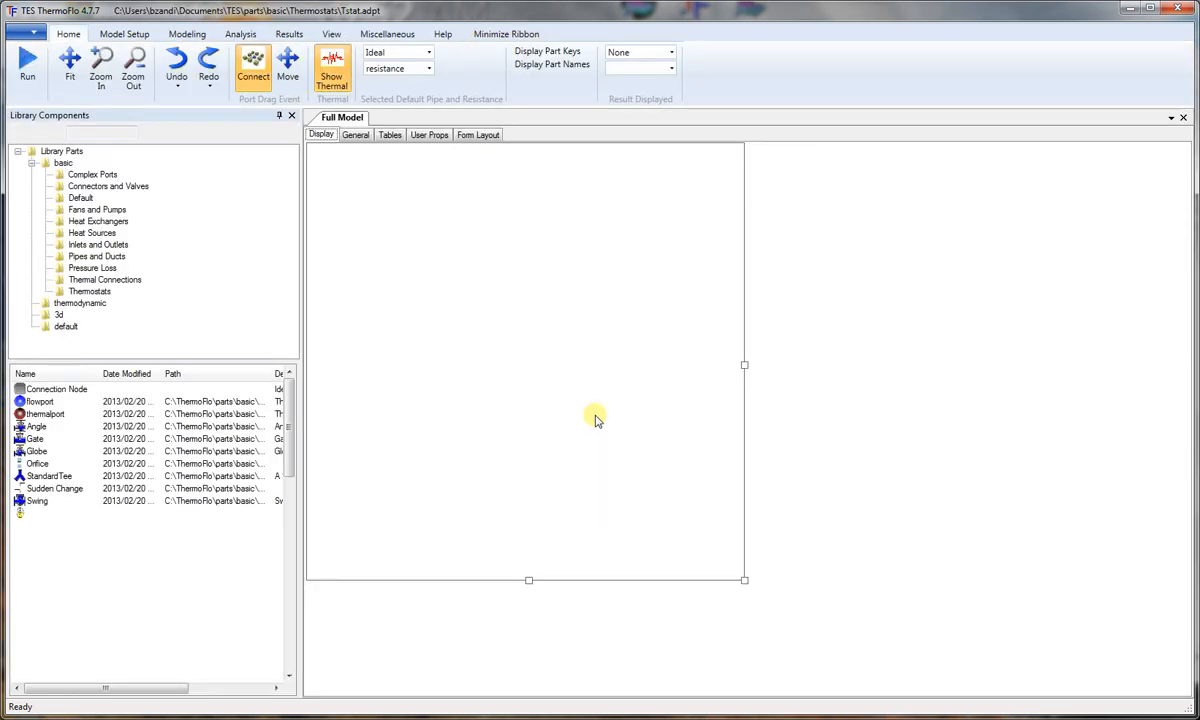
{"action": "left_click_drag", "start_coordinate": [745, 366], "coordinate": [795, 365]}
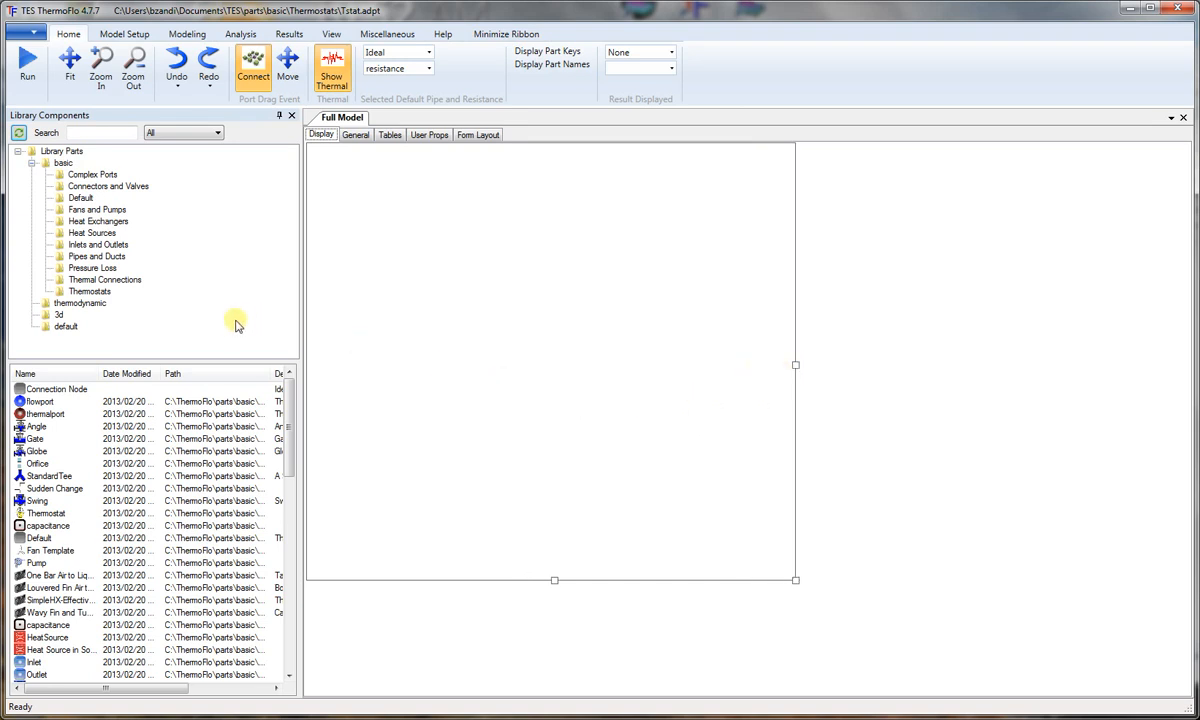
Step: Place two StraightPipe parts from the basic library in the drawing area, one directly below the other
{"action": "left_click", "coordinate": [60, 164]}
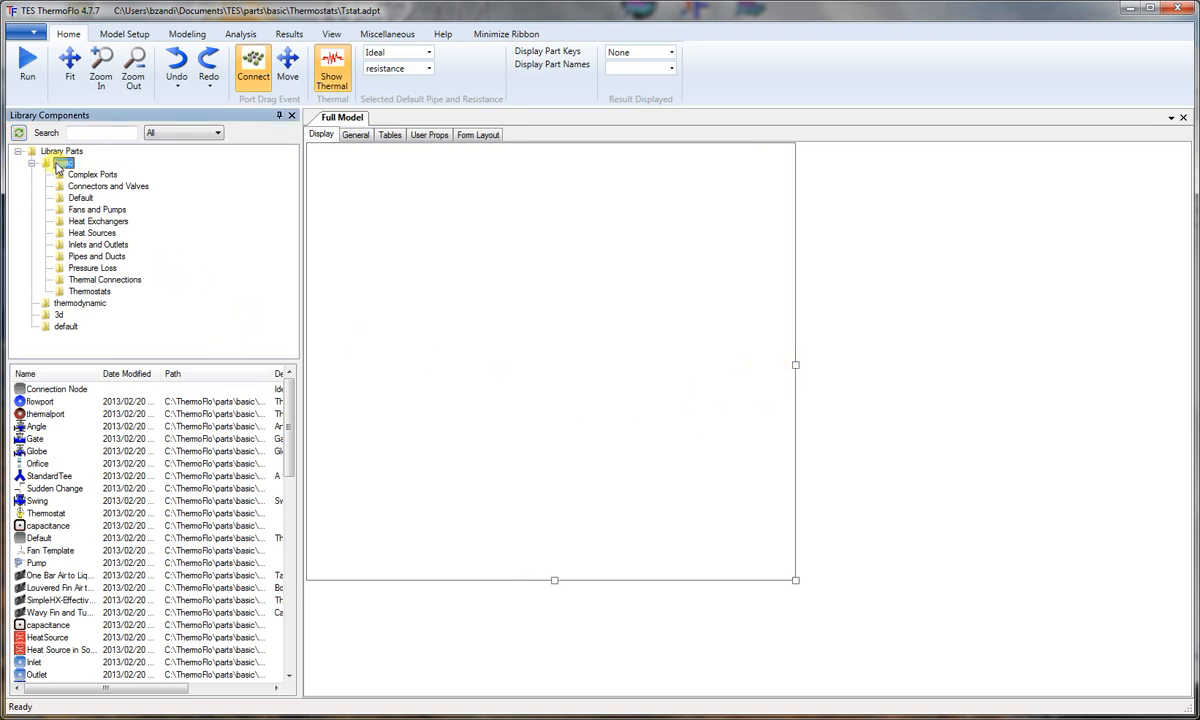
{"action": "left_click", "coordinate": [52, 373]}
{"action": "scroll", "coordinate": [55, 400], "scroll_direction": "down", "scroll_amount": 5}
{"action": "left_click", "coordinate": [55, 562]}
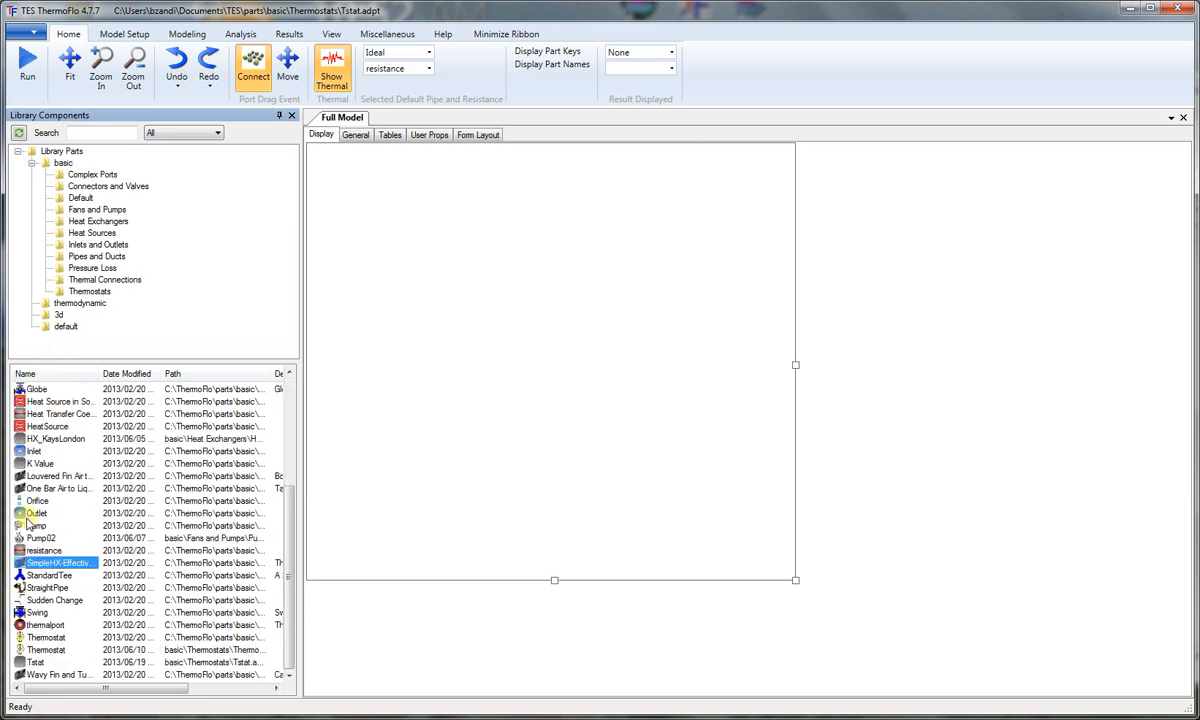
{"action": "left_click_drag", "start_coordinate": [47, 588], "coordinate": [510, 313]}
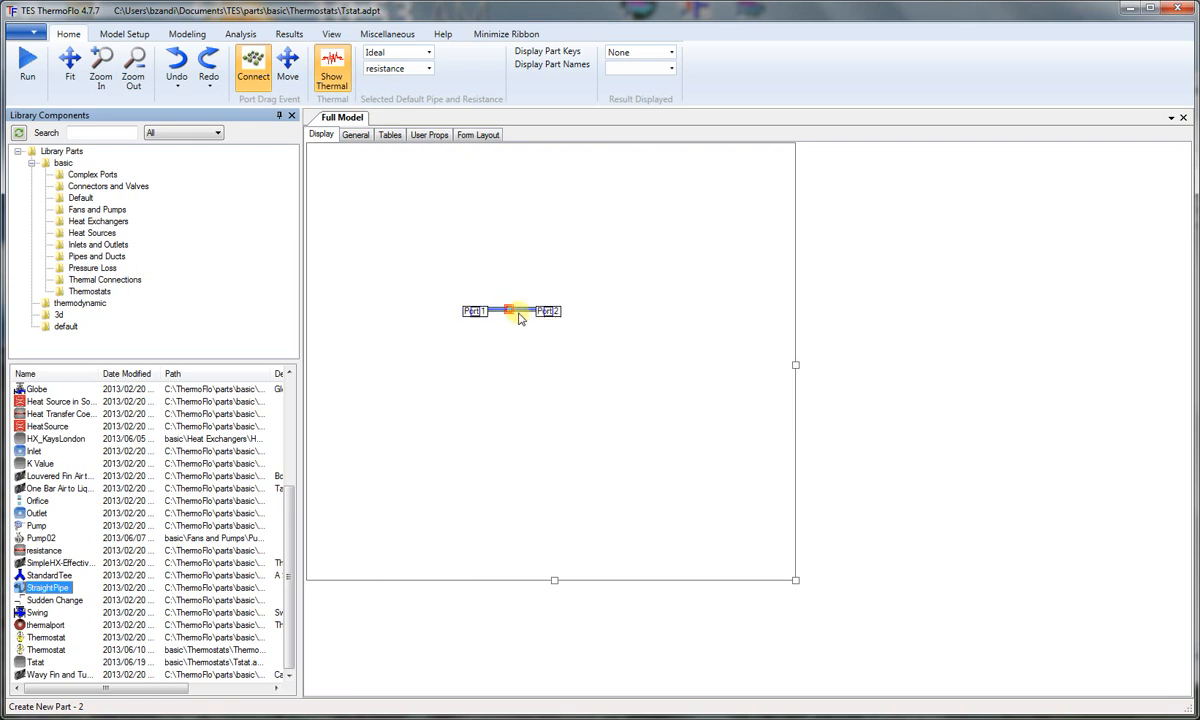
{"action": "left_click_drag", "start_coordinate": [521, 316], "coordinate": [524, 340]}
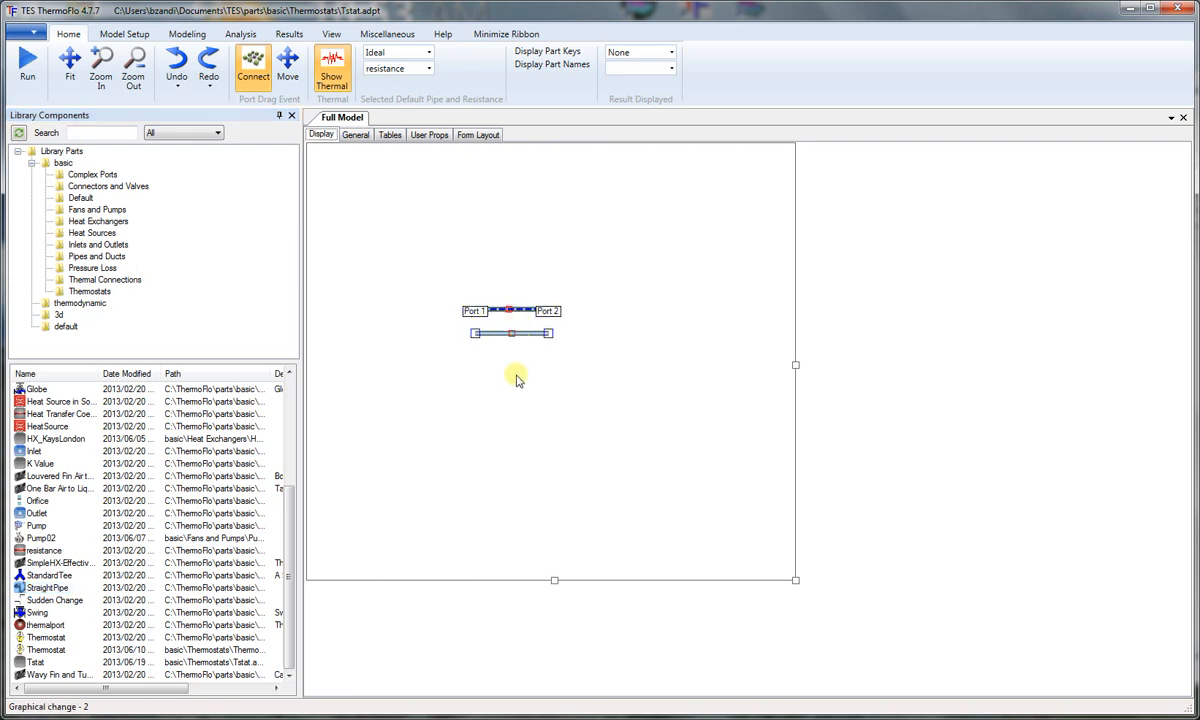
Step: Spread the right ends of the two pipes apart, moving the upper pipe's end up and the lower pipe's end down
{"action": "left_click", "coordinate": [549, 313]}
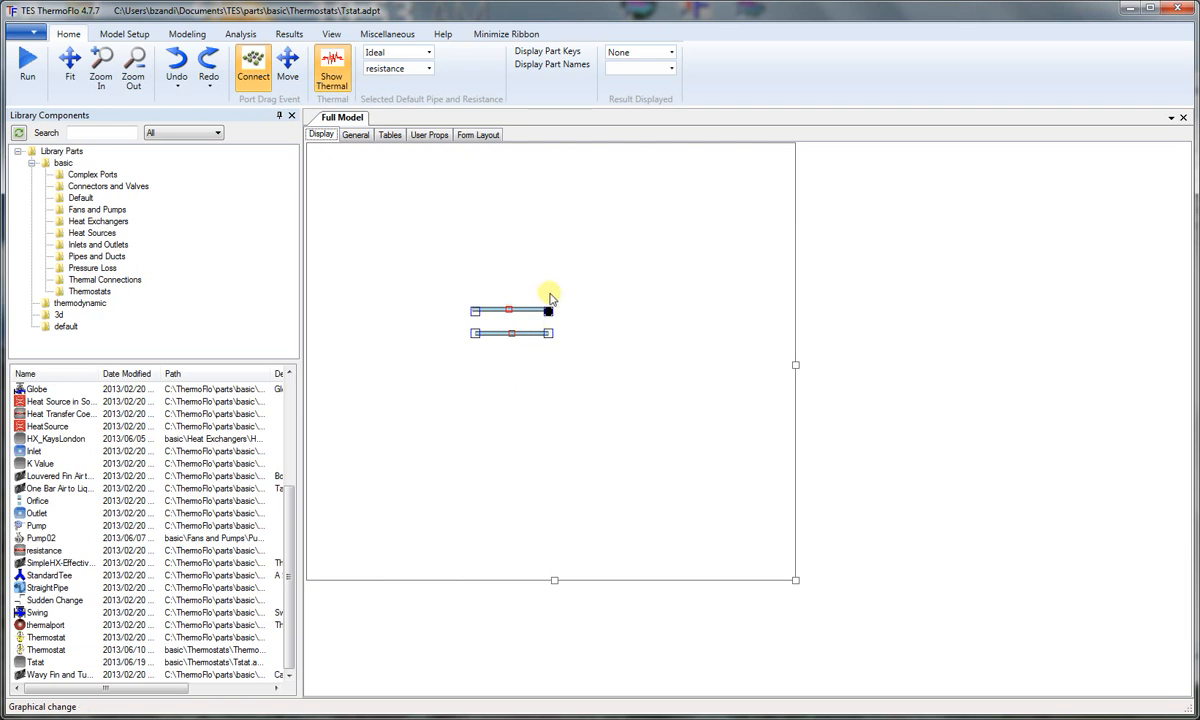
{"action": "left_click", "coordinate": [289, 68]}
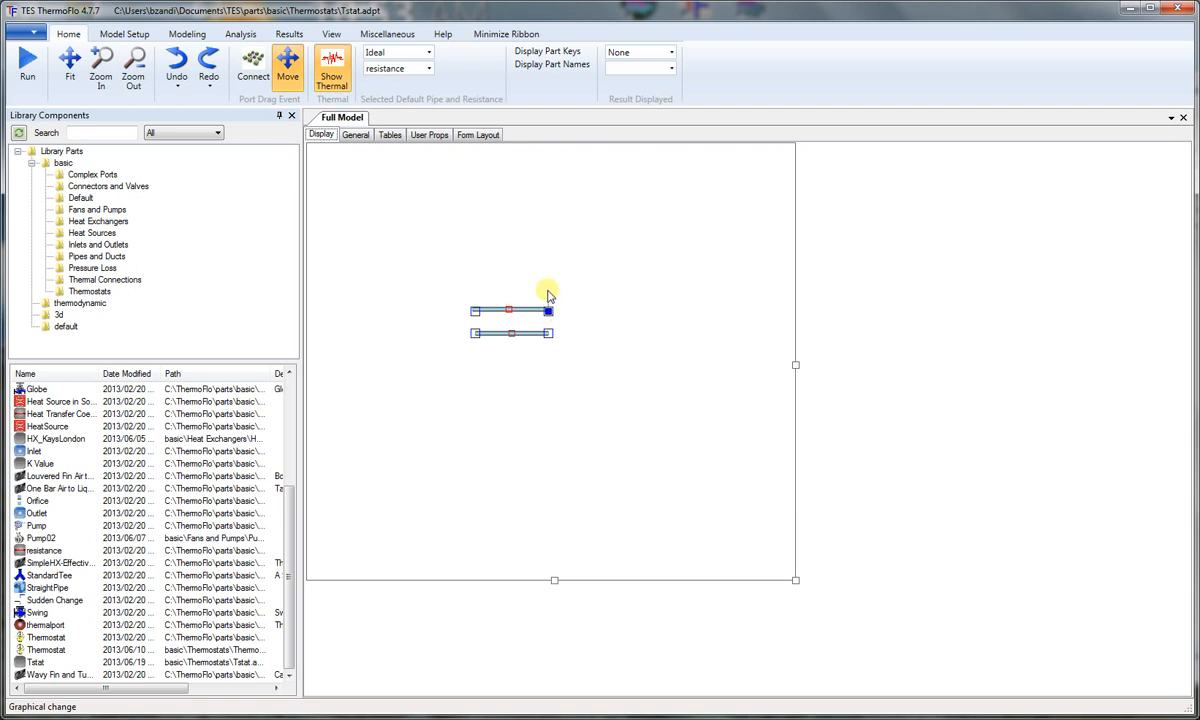
{"action": "left_click", "coordinate": [548, 282]}
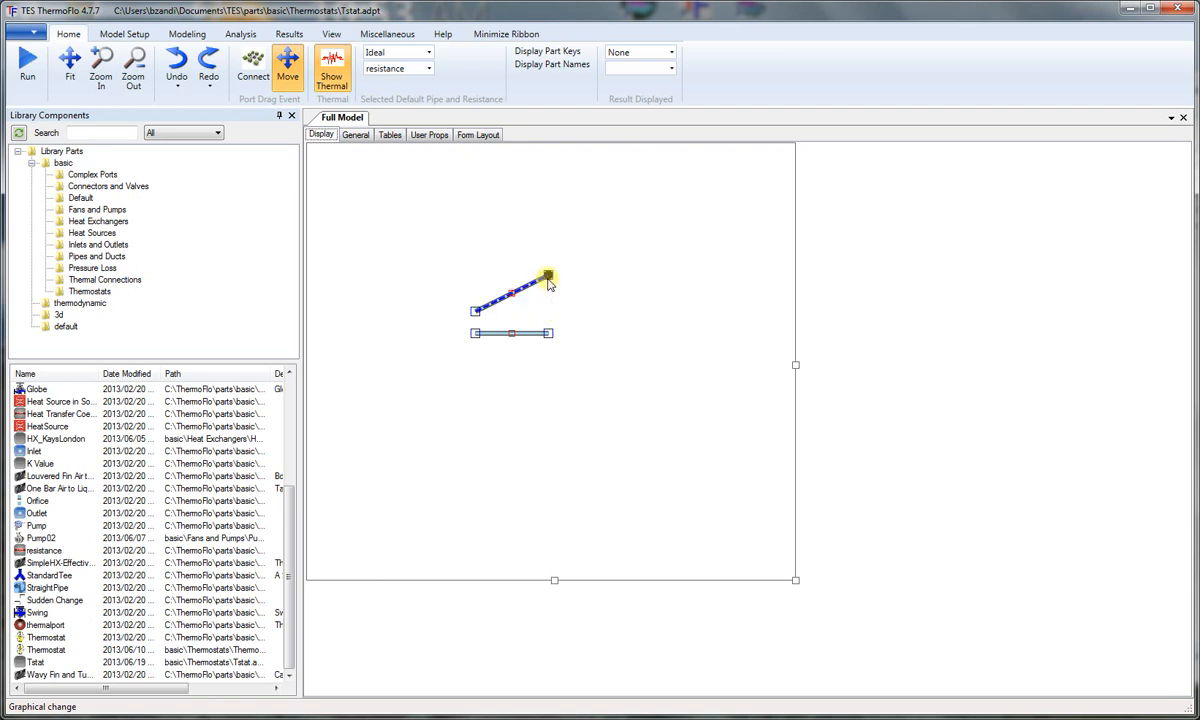
{"action": "left_click", "coordinate": [548, 333]}
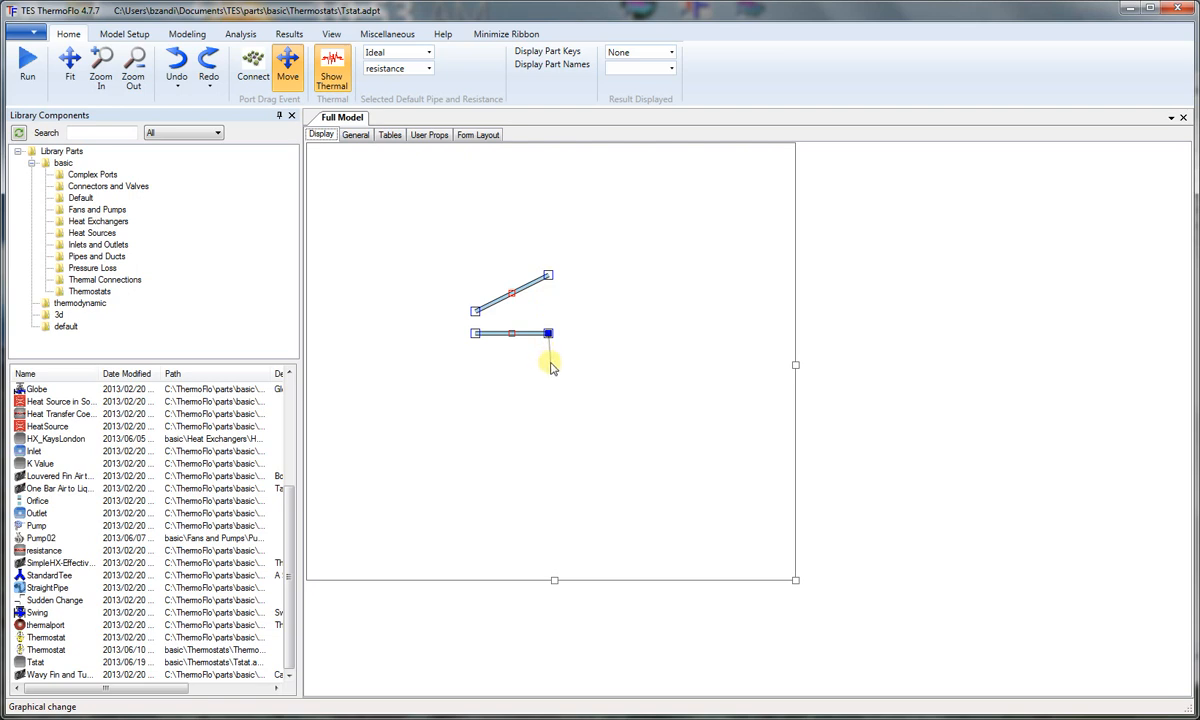
{"action": "left_click", "coordinate": [548, 362]}
{"action": "left_click", "coordinate": [535, 405]}
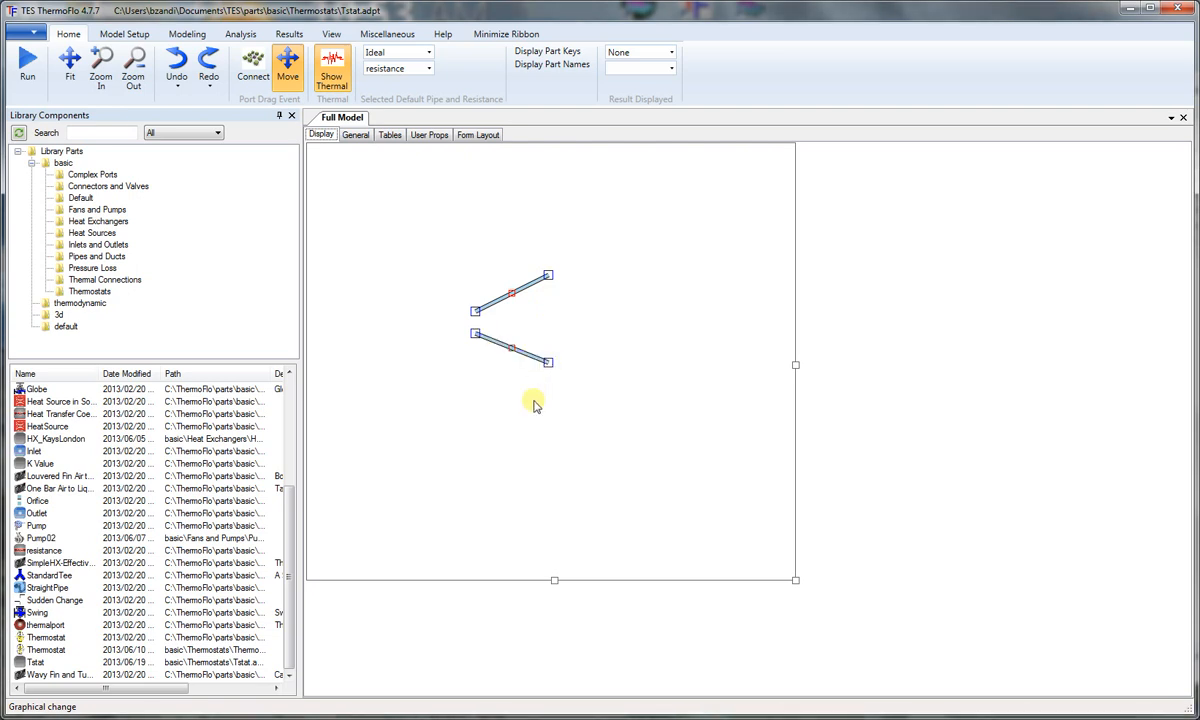
Step: Add three flowport parts from Complex Ports: one left of the pipes and one near each pipe's right end
{"action": "left_click", "coordinate": [82, 173]}
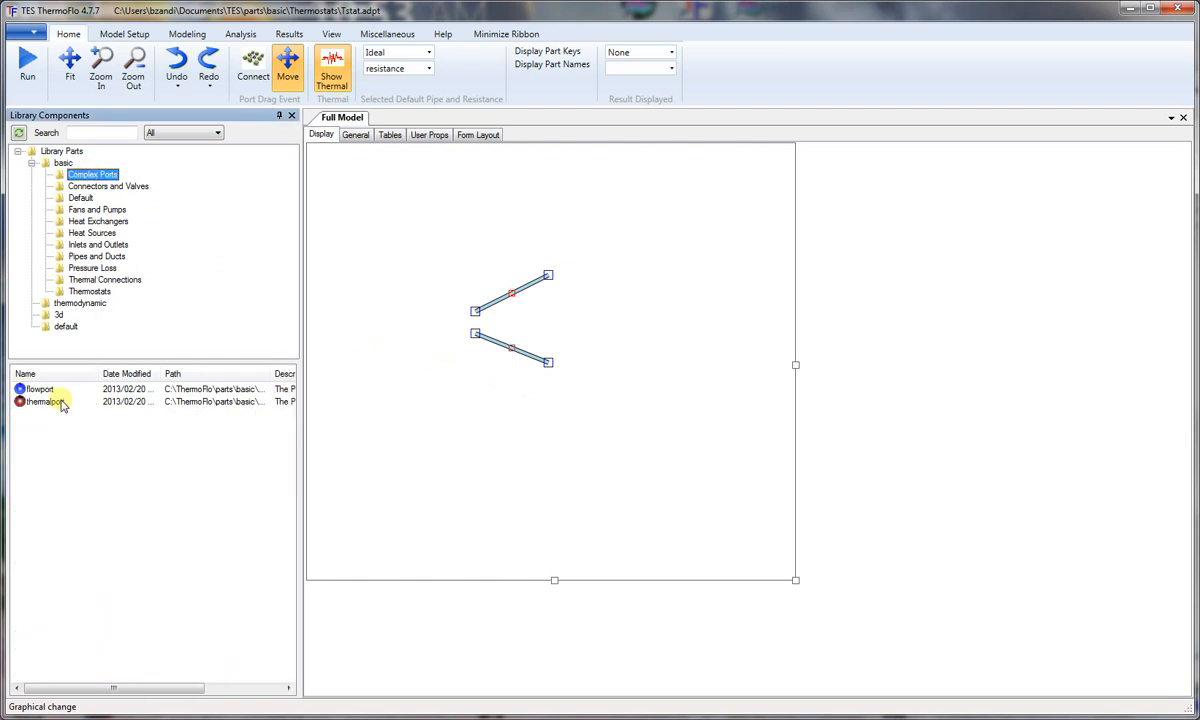
{"action": "left_click", "coordinate": [28, 390]}
{"action": "left_click_drag", "start_coordinate": [28, 390], "coordinate": [434, 322]}
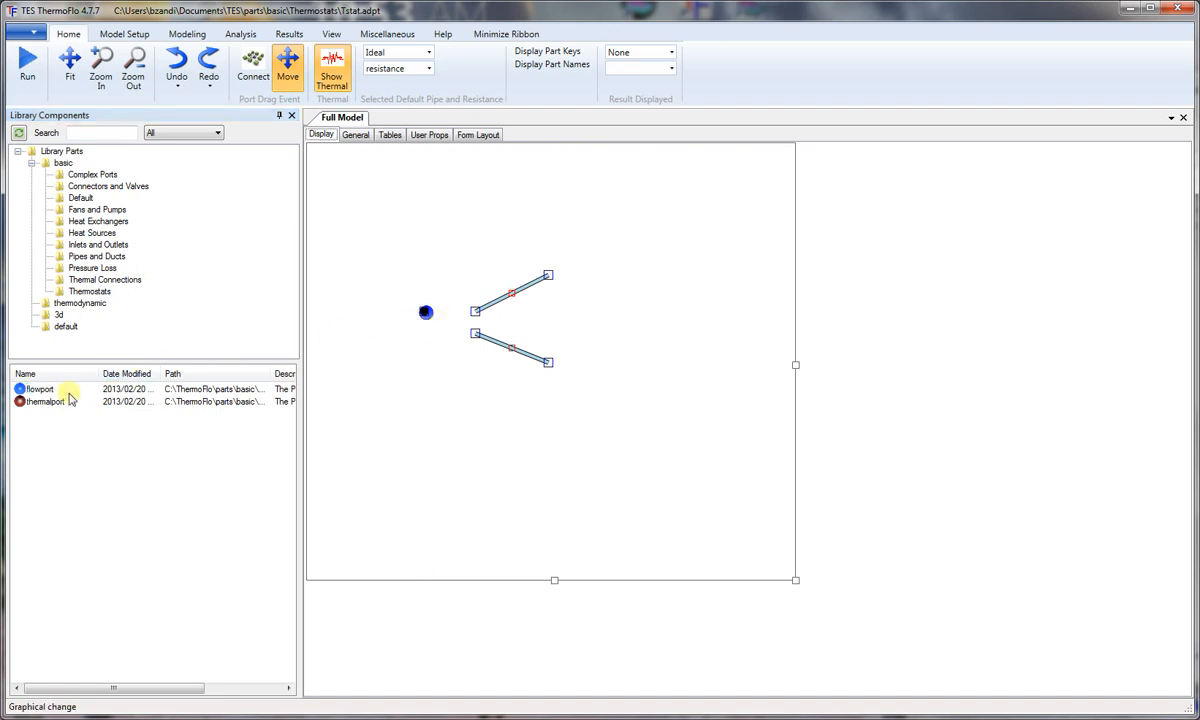
{"action": "left_click_drag", "start_coordinate": [30, 390], "coordinate": [588, 275]}
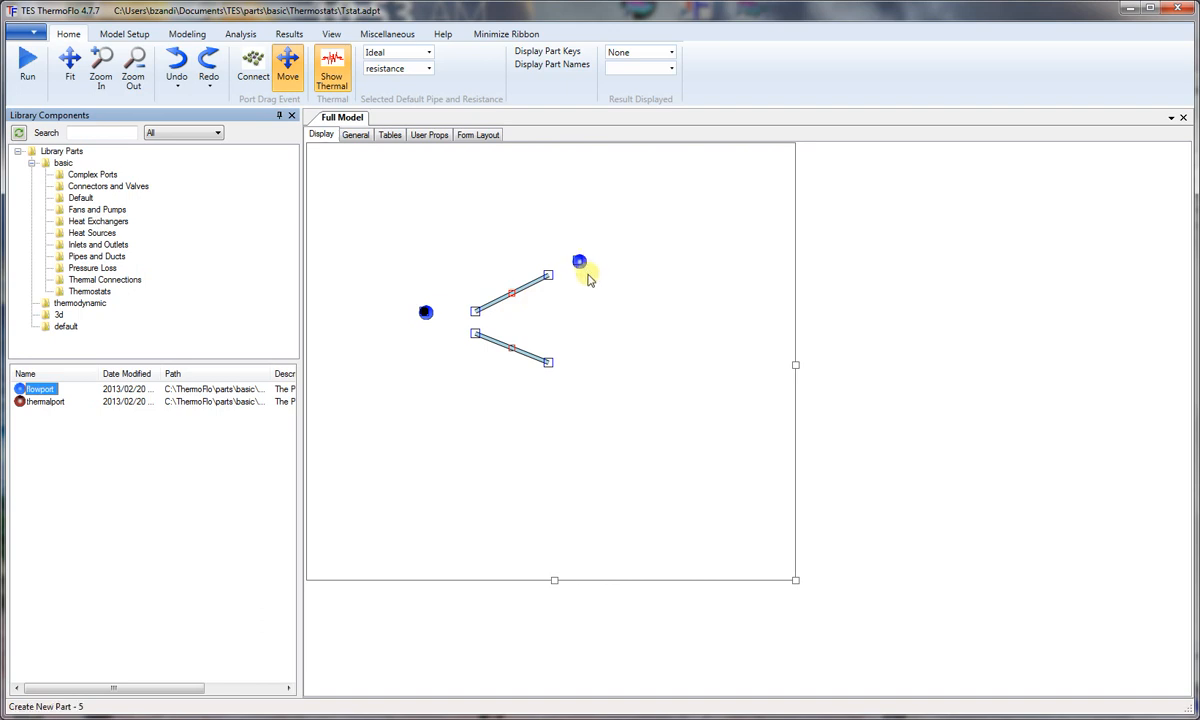
{"action": "left_click_drag", "start_coordinate": [27, 393], "coordinate": [548, 410]}
Step: Reposition the three flowports beside the outer pipe ends and midway between the pipes' left ends
{"action": "left_click_drag", "start_coordinate": [607, 372], "coordinate": [585, 371]}
{"action": "left_click", "coordinate": [575, 359]}
{"action": "left_click_drag", "start_coordinate": [575, 359], "coordinate": [576, 364]}
{"action": "left_click", "coordinate": [580, 264]}
{"action": "left_click", "coordinate": [426, 312]}
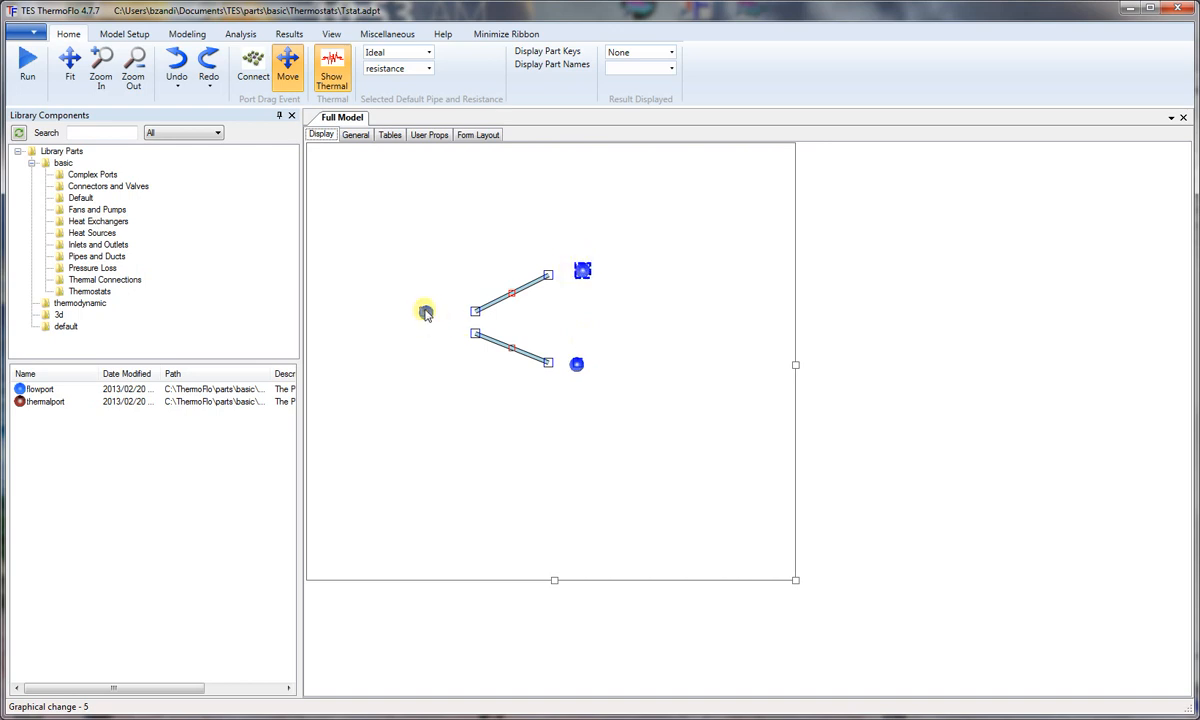
{"action": "left_click_drag", "start_coordinate": [426, 310], "coordinate": [426, 322]}
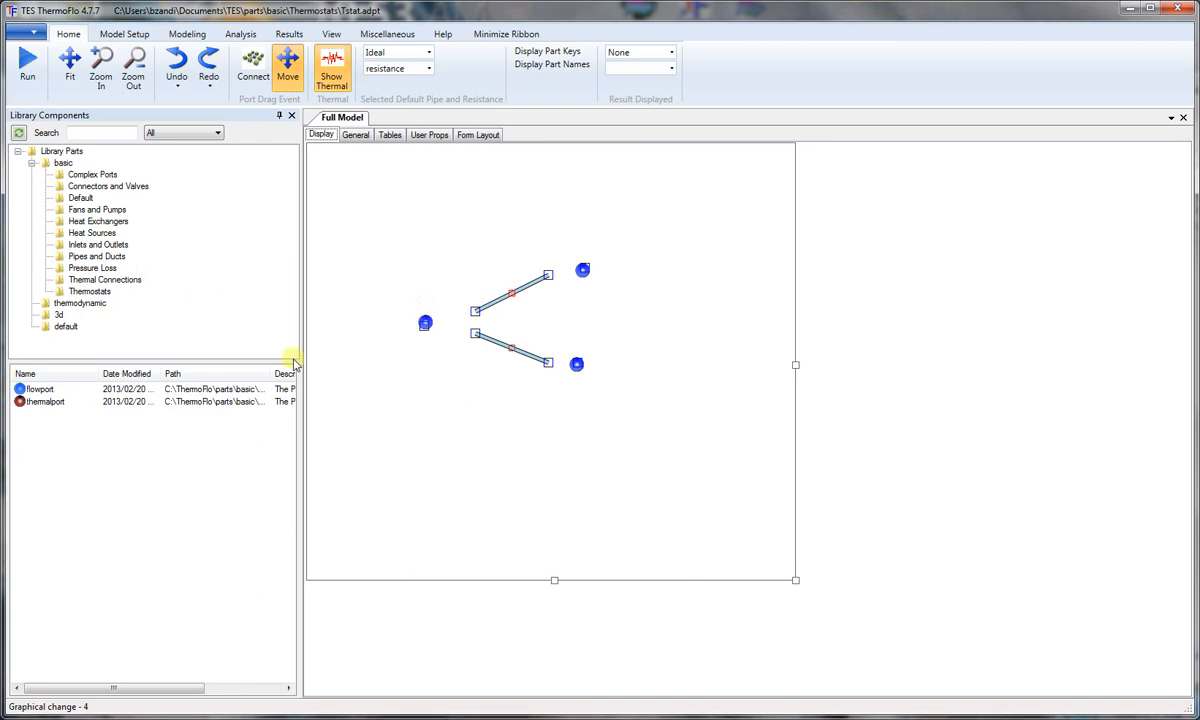
Step: Place a Connection Node from the basic library between the left flowport and the pipes' left ends
{"action": "left_click", "coordinate": [62, 162]}
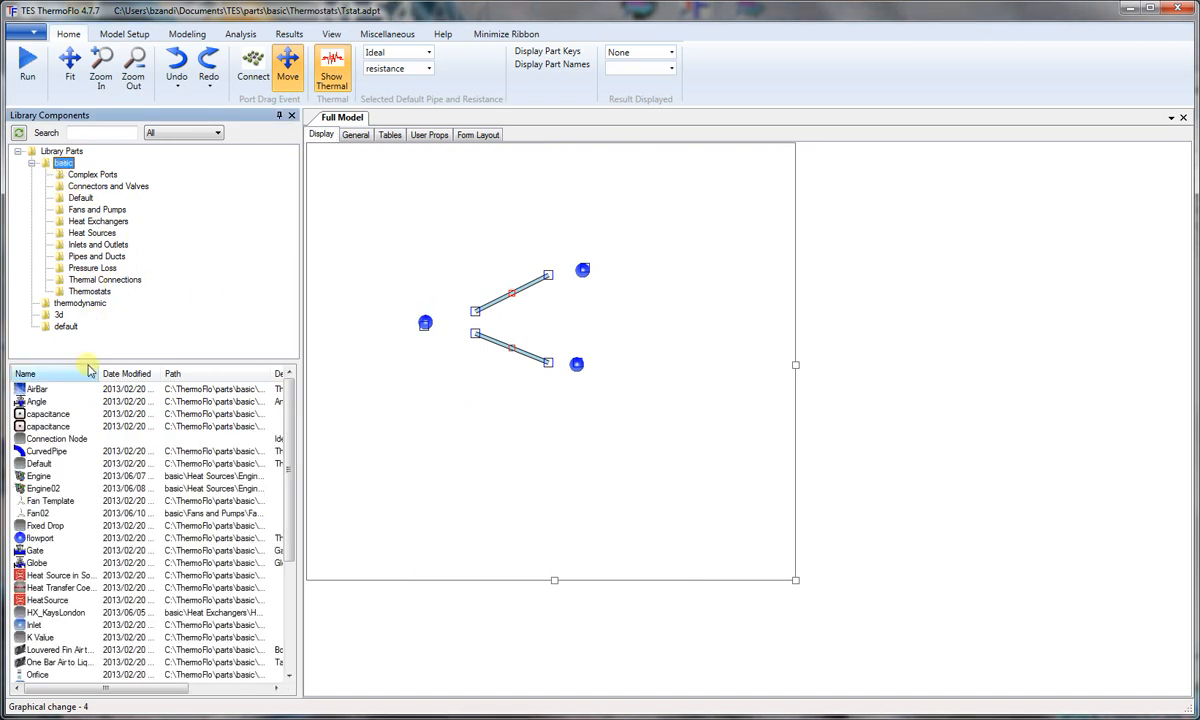
{"action": "left_click", "coordinate": [56, 438]}
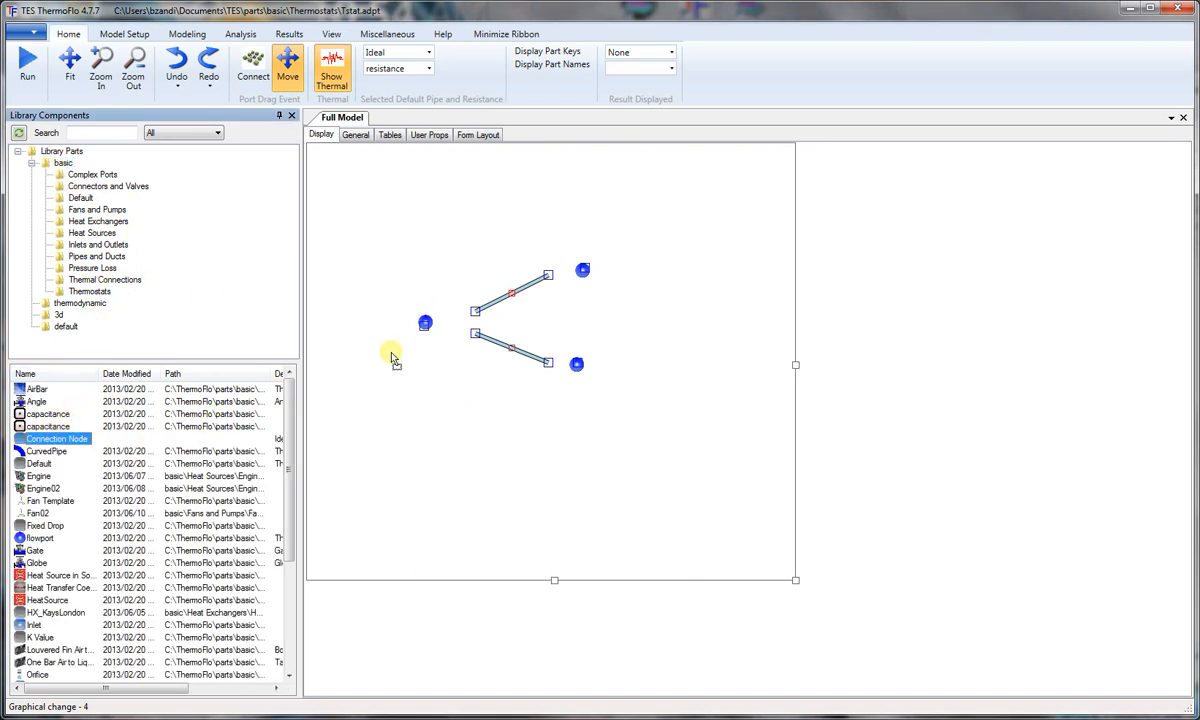
{"action": "left_click_drag", "start_coordinate": [467, 322], "coordinate": [455, 330]}
Step: Connect the left flowport through the node to both pipes, and each pipe's right end to its neighbouring flowport
{"action": "left_click", "coordinate": [253, 65]}
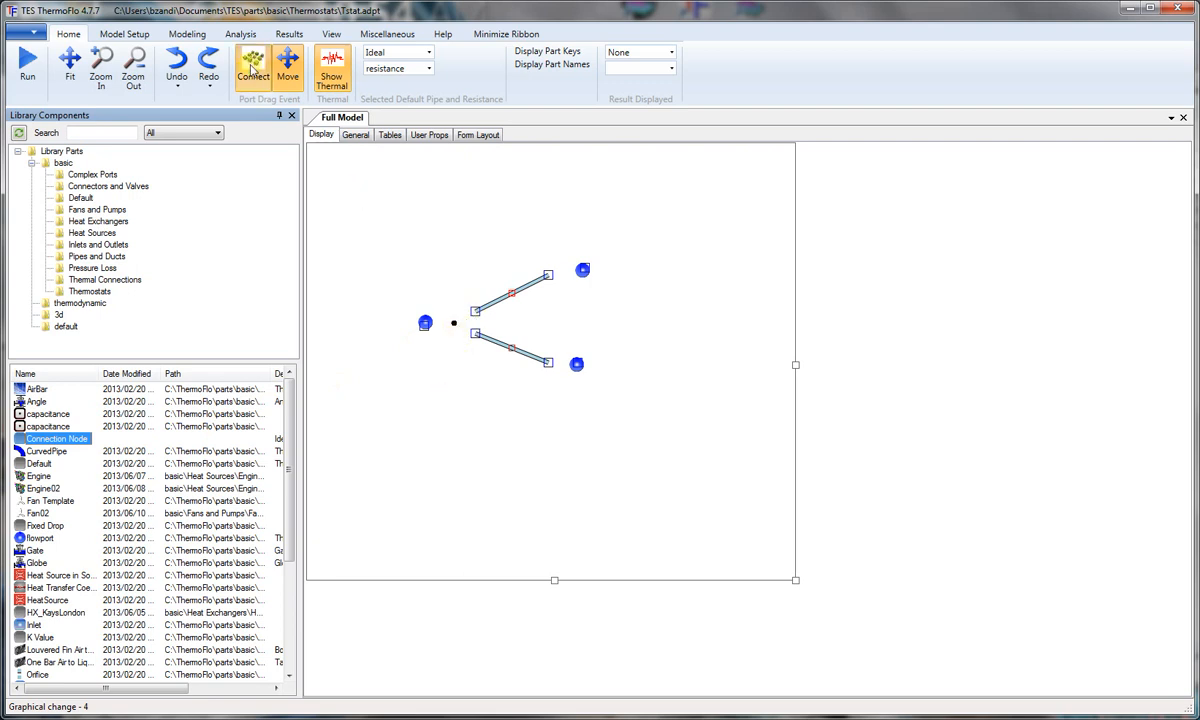
{"action": "left_click_drag", "start_coordinate": [424, 323], "coordinate": [477, 336]}
{"action": "left_click_drag", "start_coordinate": [565, 281], "coordinate": [582, 271]}
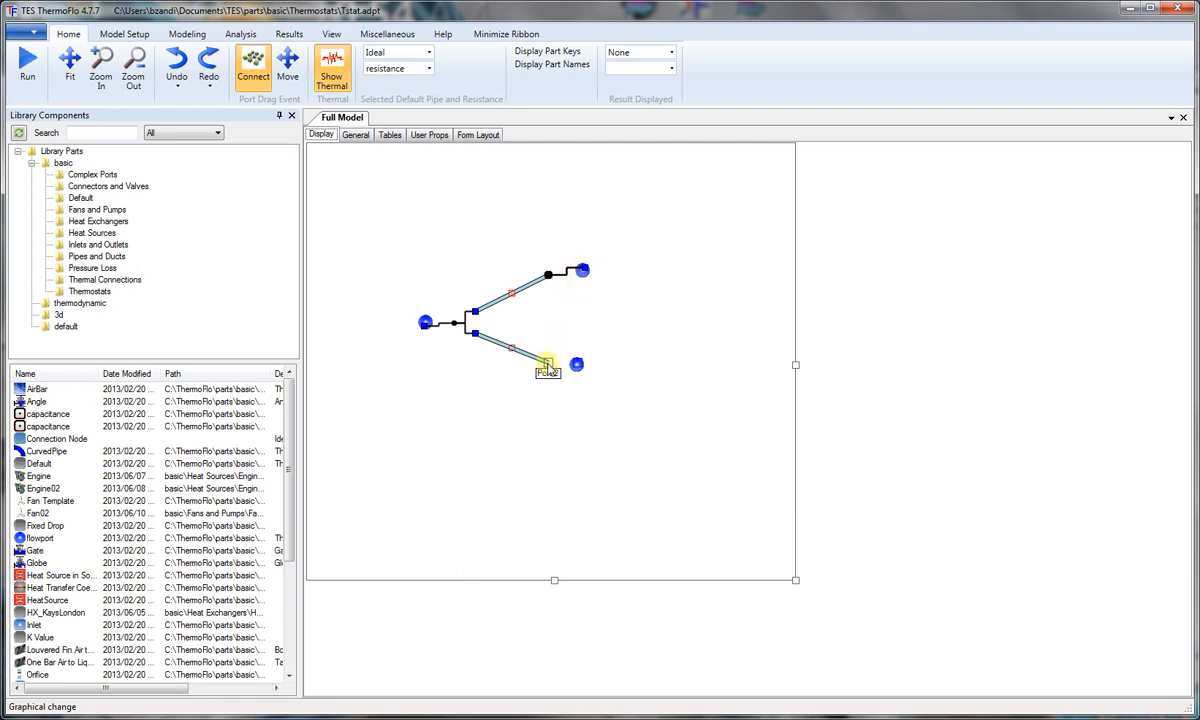
{"action": "left_click_drag", "start_coordinate": [548, 366], "coordinate": [574, 367]}
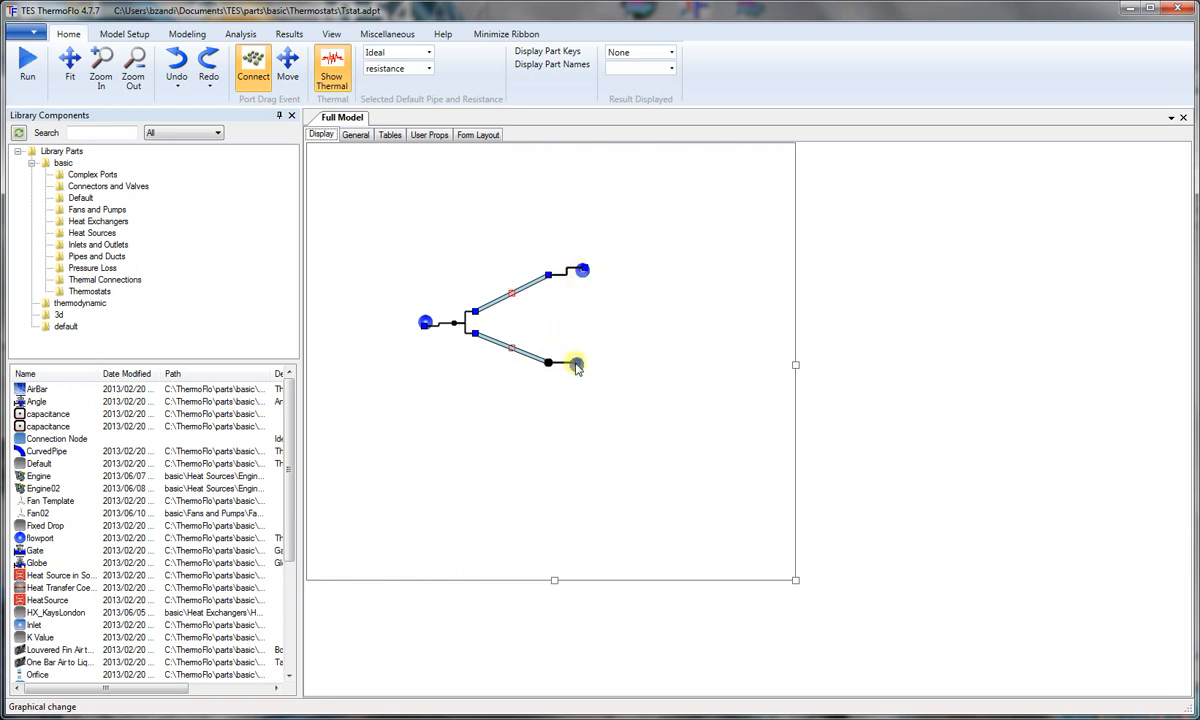
Step: Move the upper-right flowport level with its pipe end and centre the left flowport on its port
{"action": "left_click", "coordinate": [287, 66]}
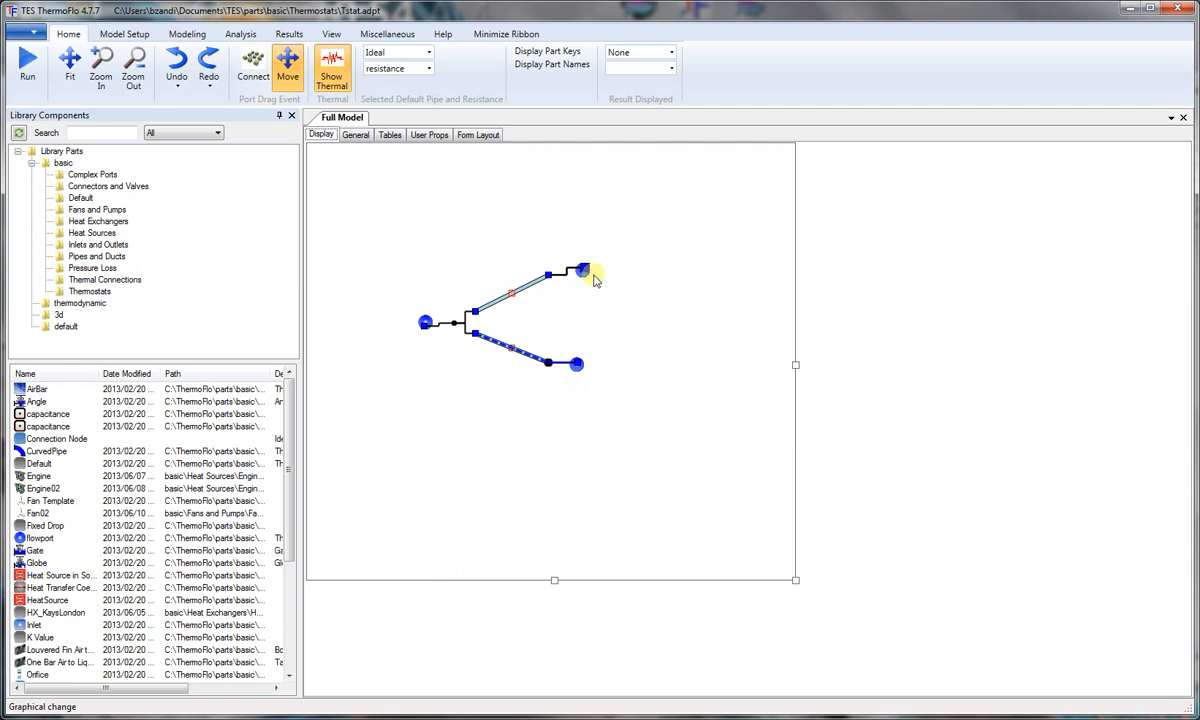
{"action": "left_click_drag", "start_coordinate": [588, 282], "coordinate": [590, 286]}
{"action": "left_click", "coordinate": [424, 323]}
{"action": "left_click", "coordinate": [422, 354]}
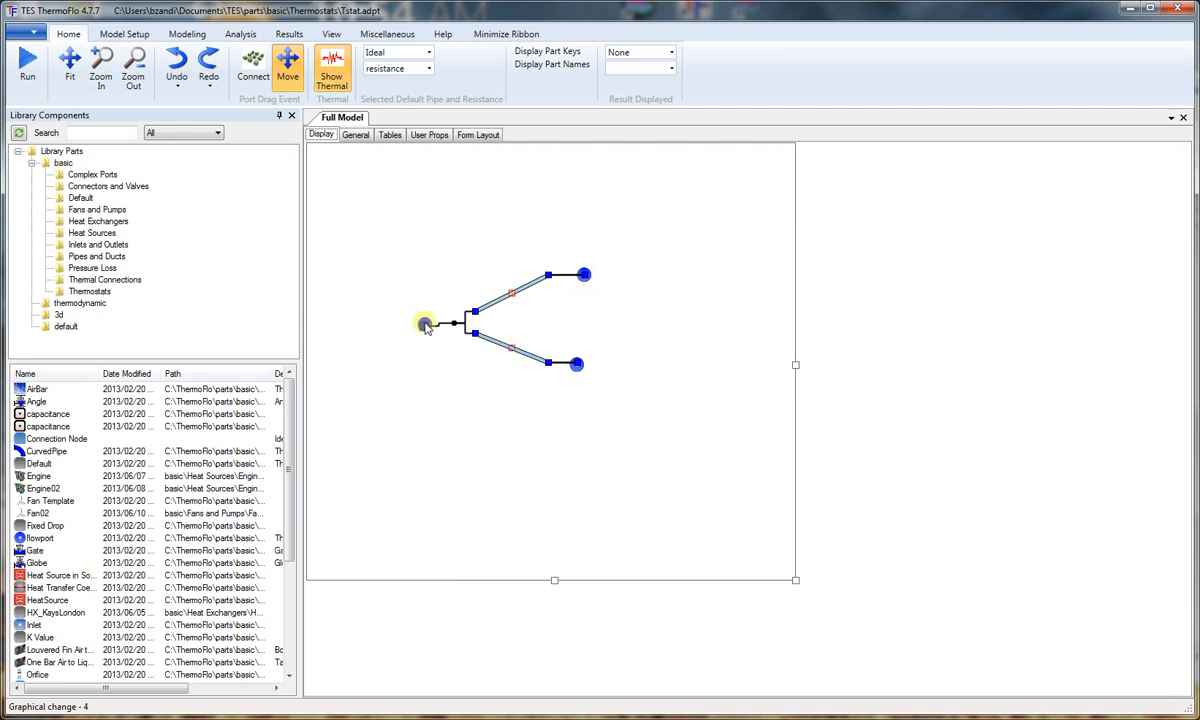
Step: Name the left flowport Inlet and set its flow direction to Inlet
{"action": "left_click", "coordinate": [423, 325]}
{"action": "double_click", "coordinate": [421, 327]}
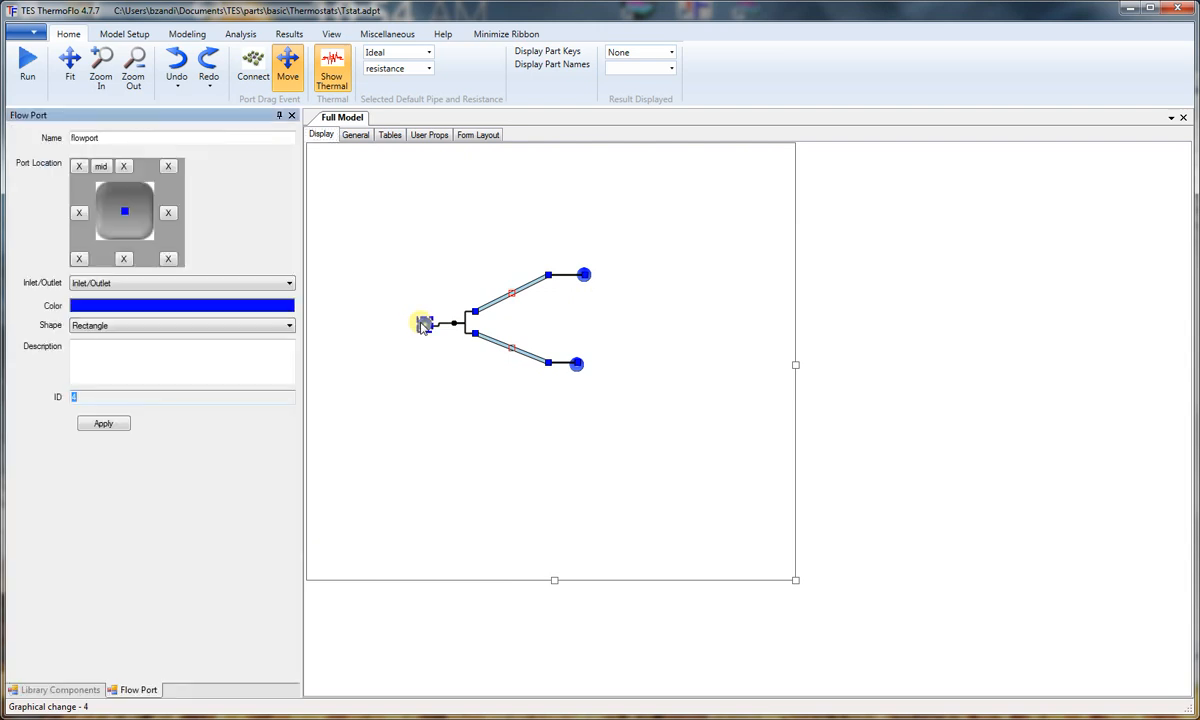
{"action": "left_click_drag", "start_coordinate": [120, 139], "coordinate": [38, 141]}
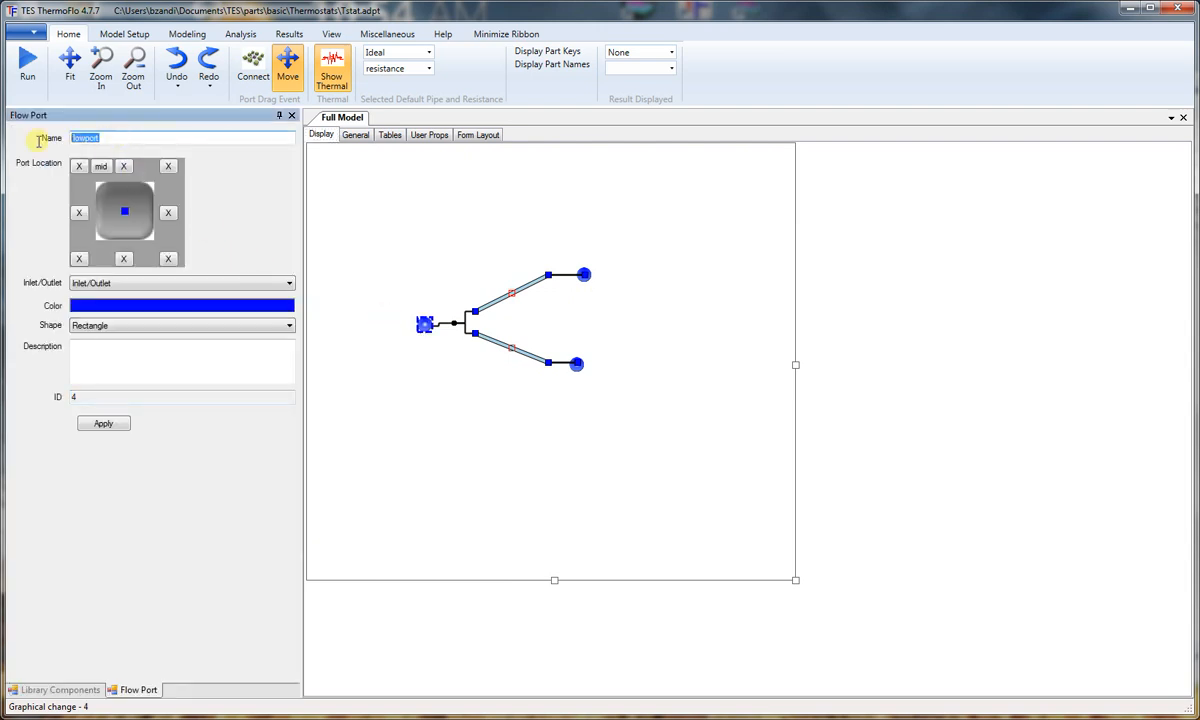
{"action": "type", "text": "Inlet"}
{"action": "left_click", "coordinate": [289, 283]}
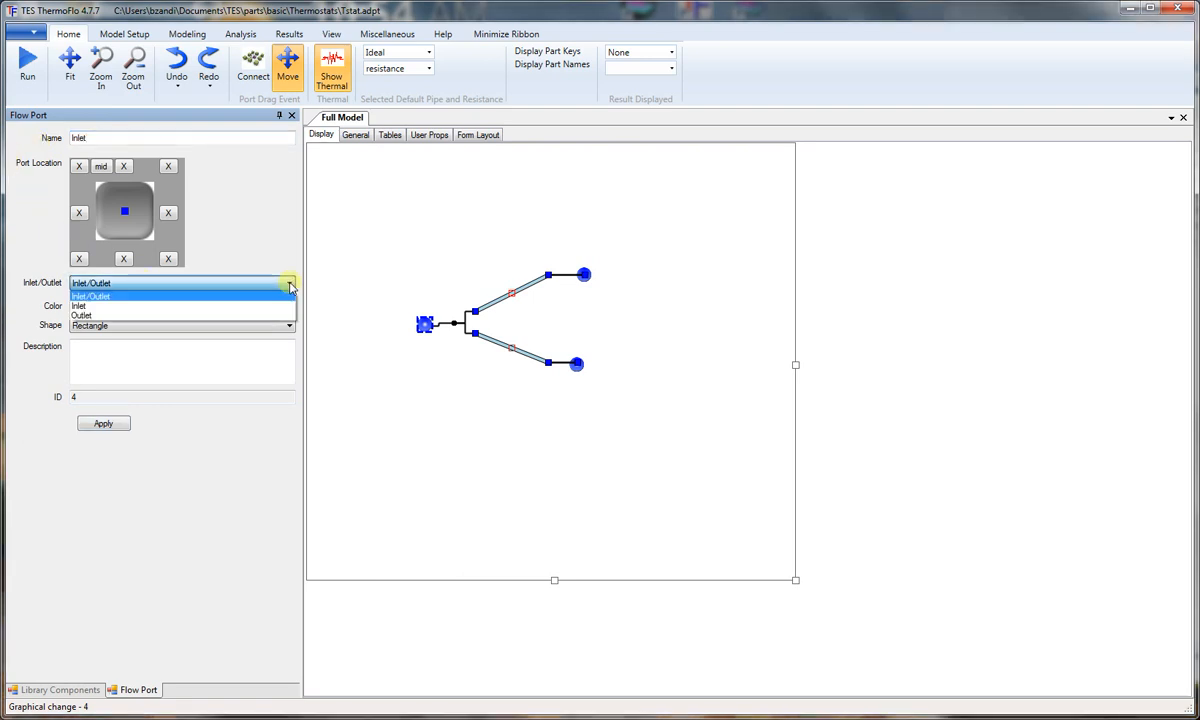
{"action": "left_click", "coordinate": [115, 305]}
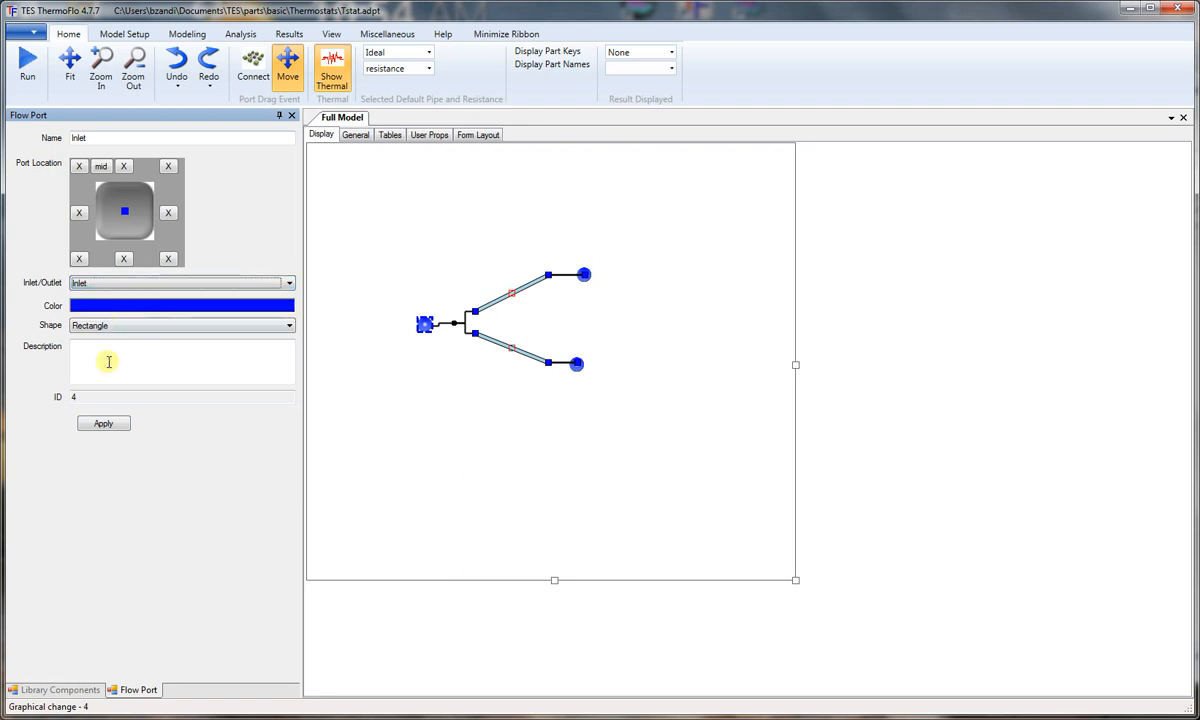
{"action": "left_click", "coordinate": [103, 423]}
Step: Name the upper-right flowport OutRad and set its flow direction to Outlet
{"action": "left_click", "coordinate": [584, 277]}
{"action": "left_click_drag", "start_coordinate": [131, 137], "coordinate": [12, 145]}
{"action": "type", "text": "OutRad"}
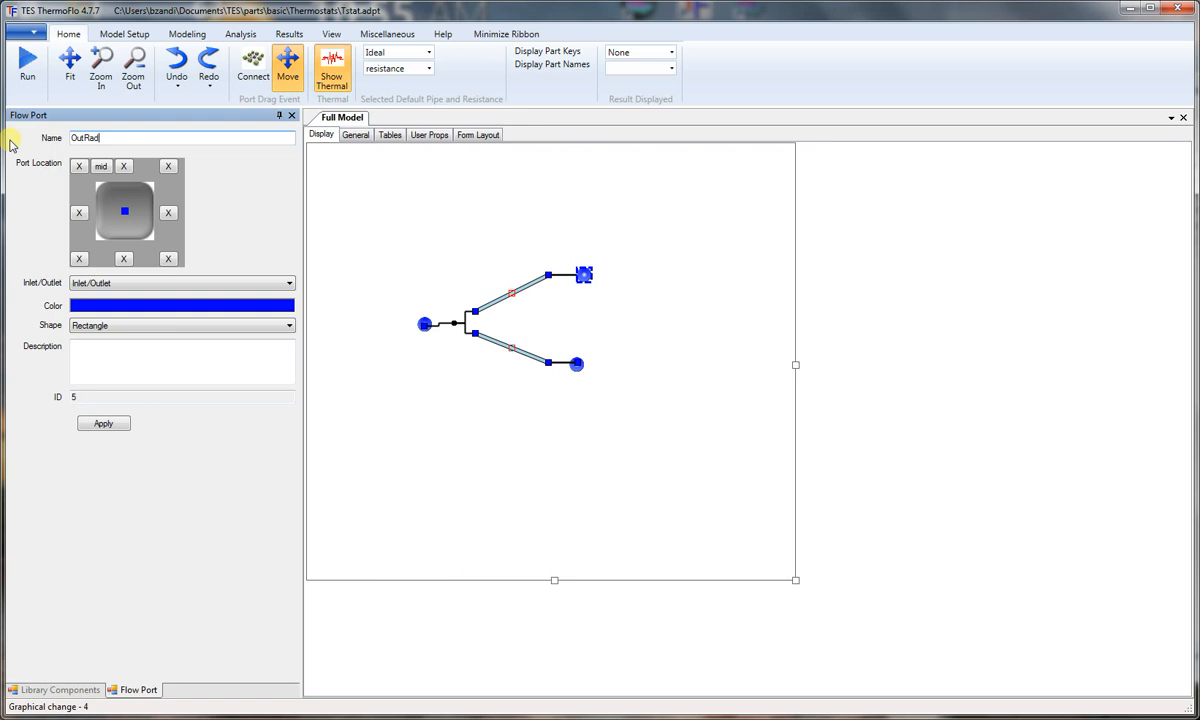
{"action": "left_click", "coordinate": [183, 283]}
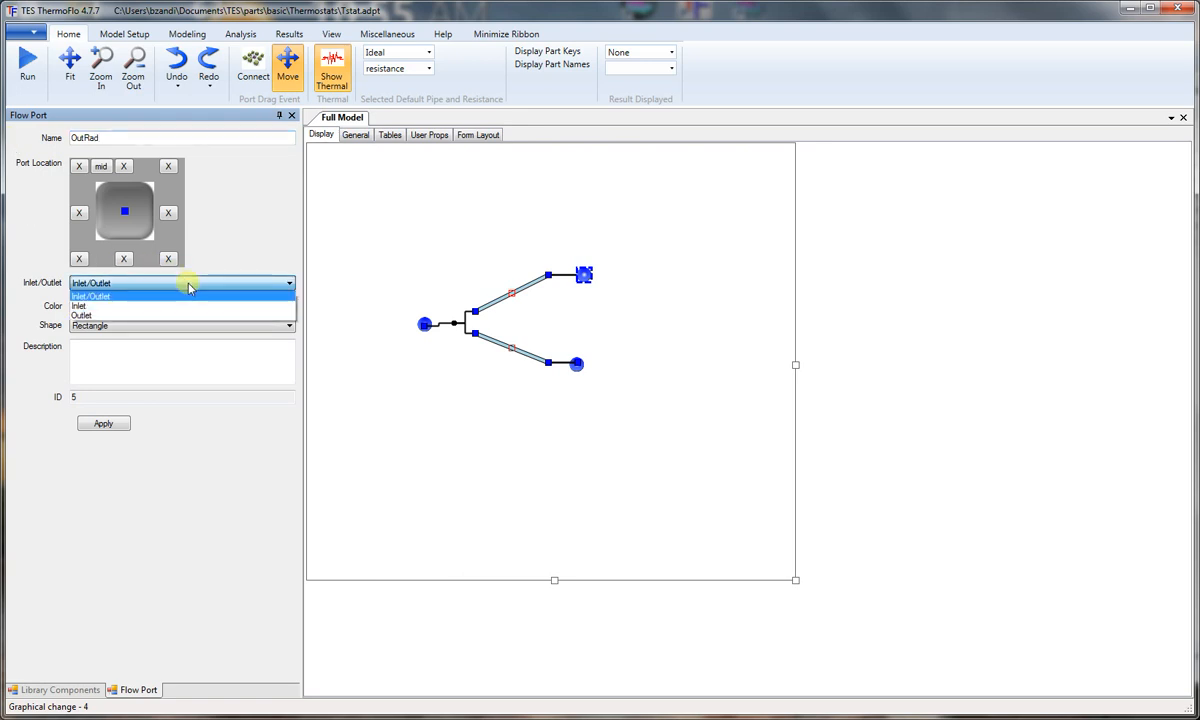
{"action": "left_click", "coordinate": [126, 316]}
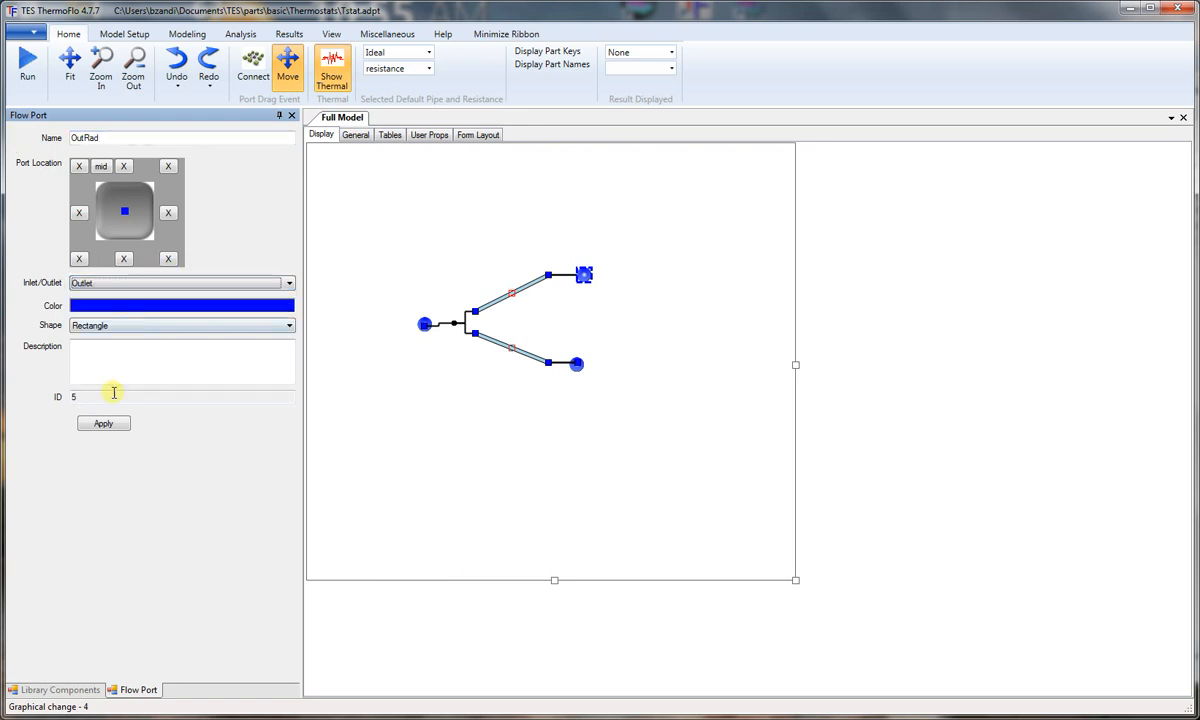
{"action": "left_click", "coordinate": [103, 424]}
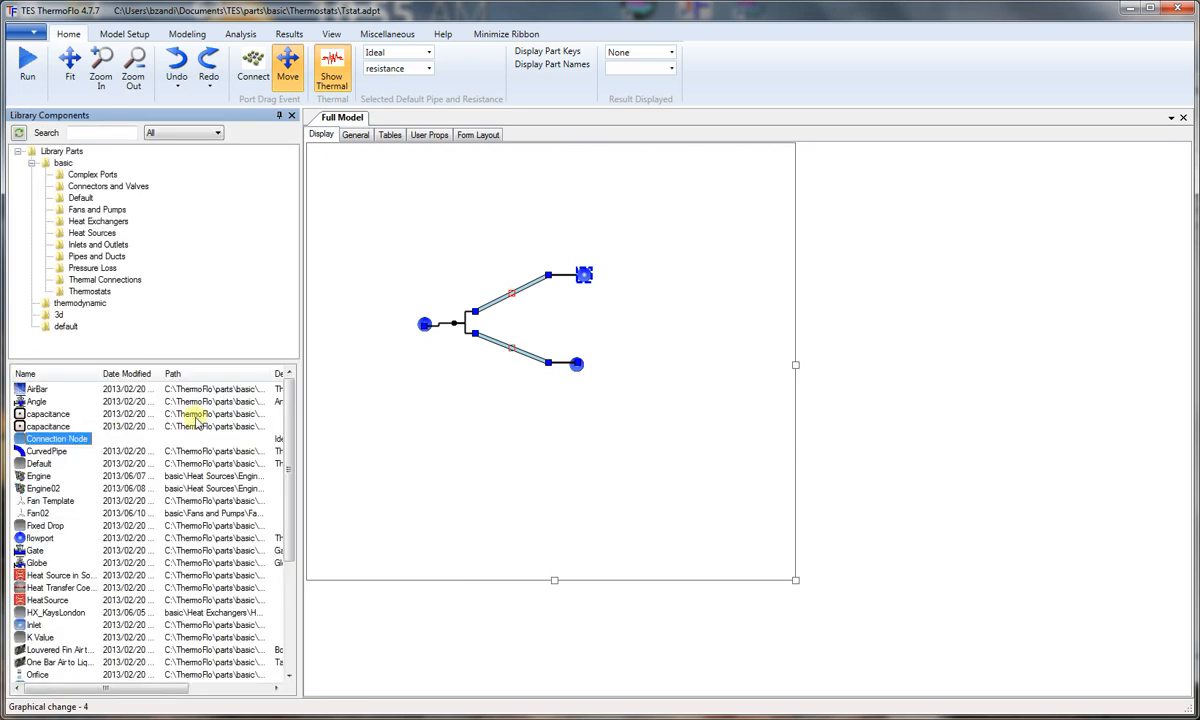
Step: Name the lower-right flowport OutBy with its flow direction set to Outlet, and turn on the display of part keys
{"action": "left_click", "coordinate": [579, 367]}
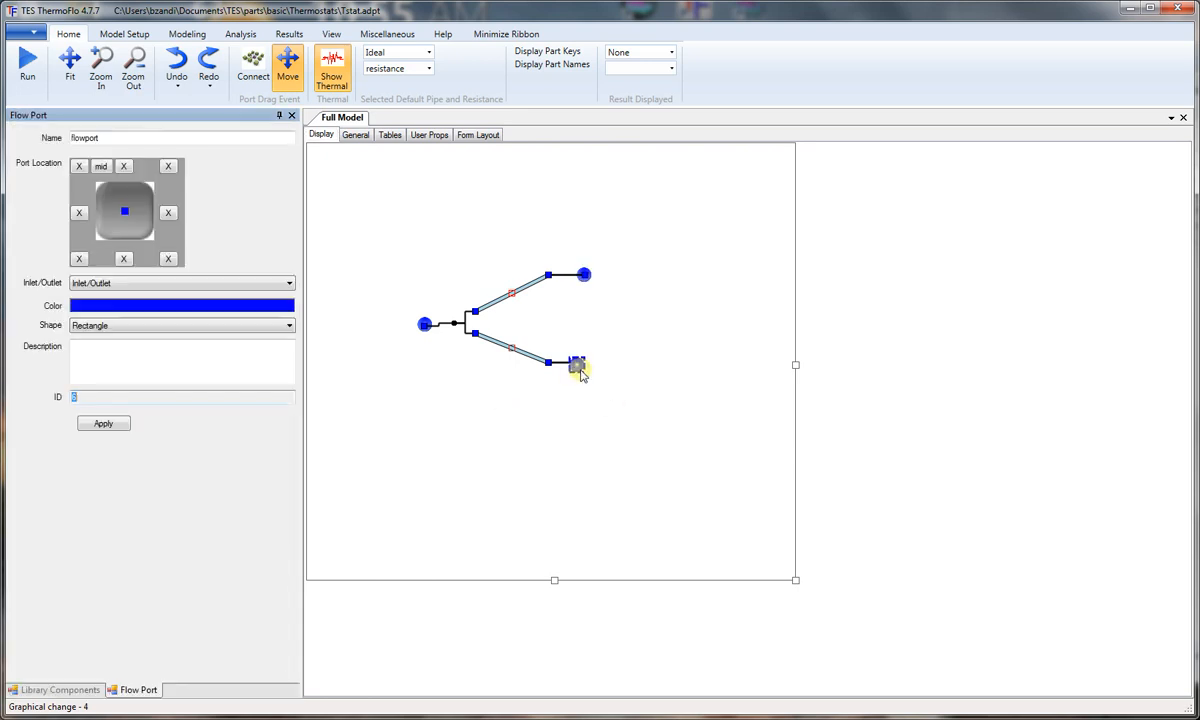
{"action": "left_click", "coordinate": [115, 137]}
{"action": "left_click_drag", "start_coordinate": [115, 137], "coordinate": [44, 137]}
{"action": "type", "text": "OutBy"}
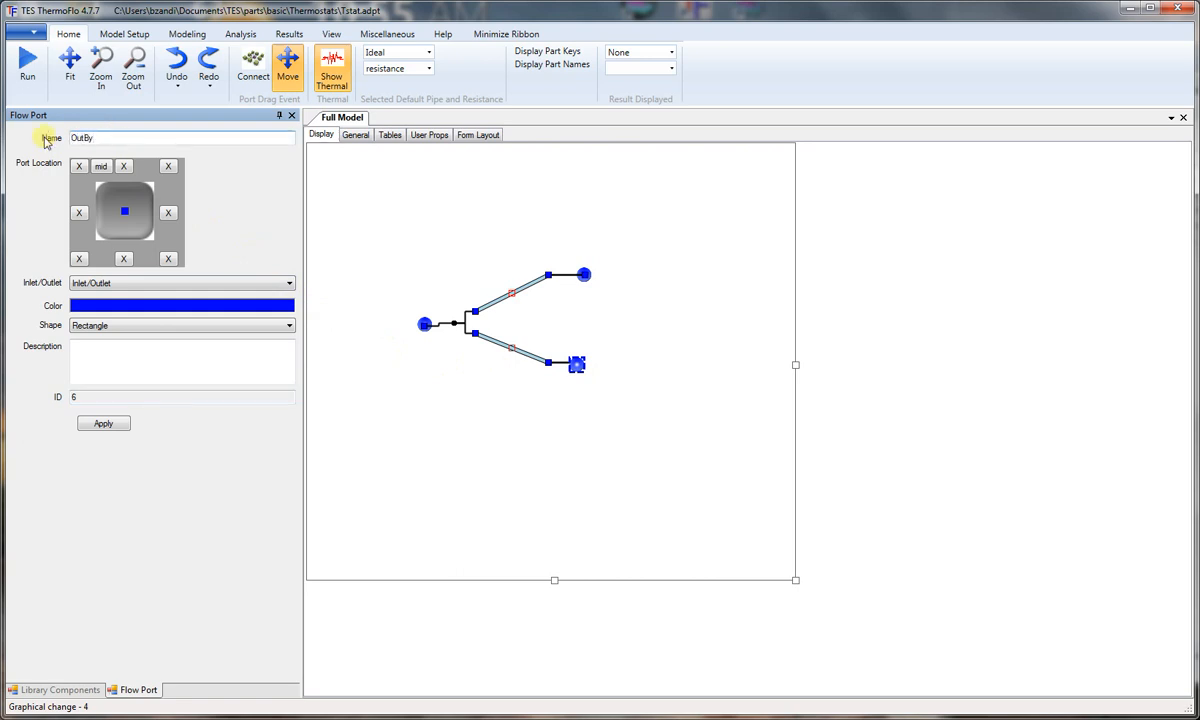
{"action": "left_click", "coordinate": [133, 285]}
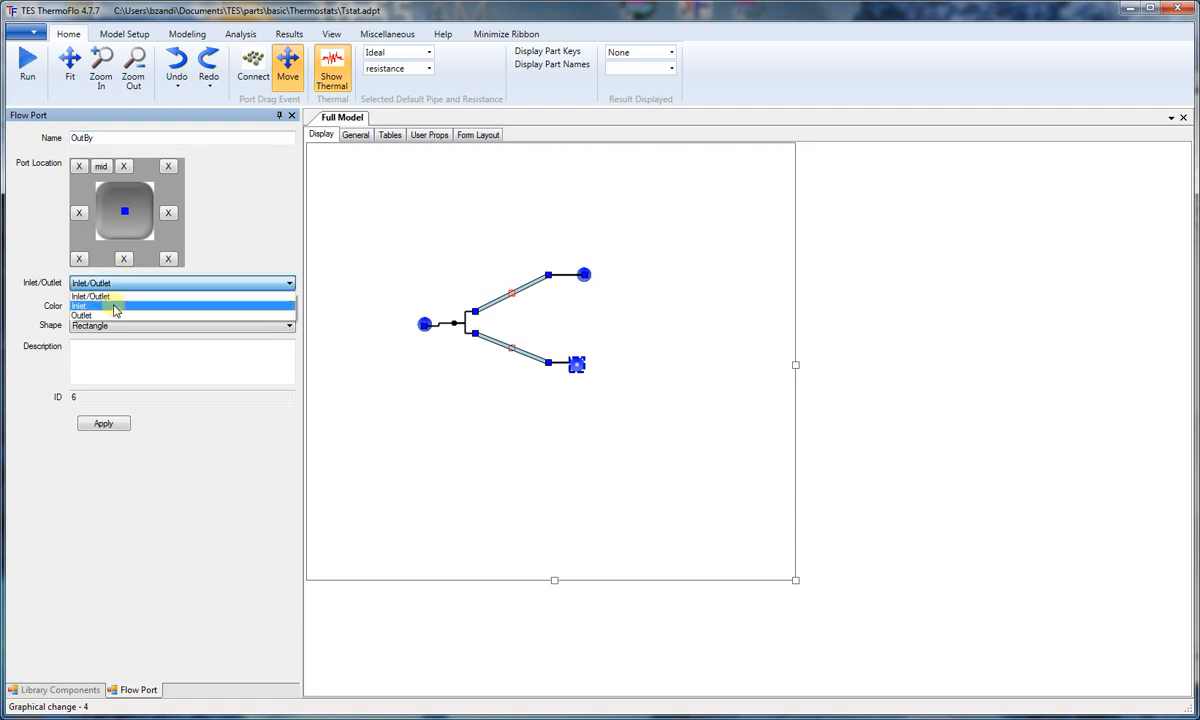
{"action": "left_click", "coordinate": [108, 315]}
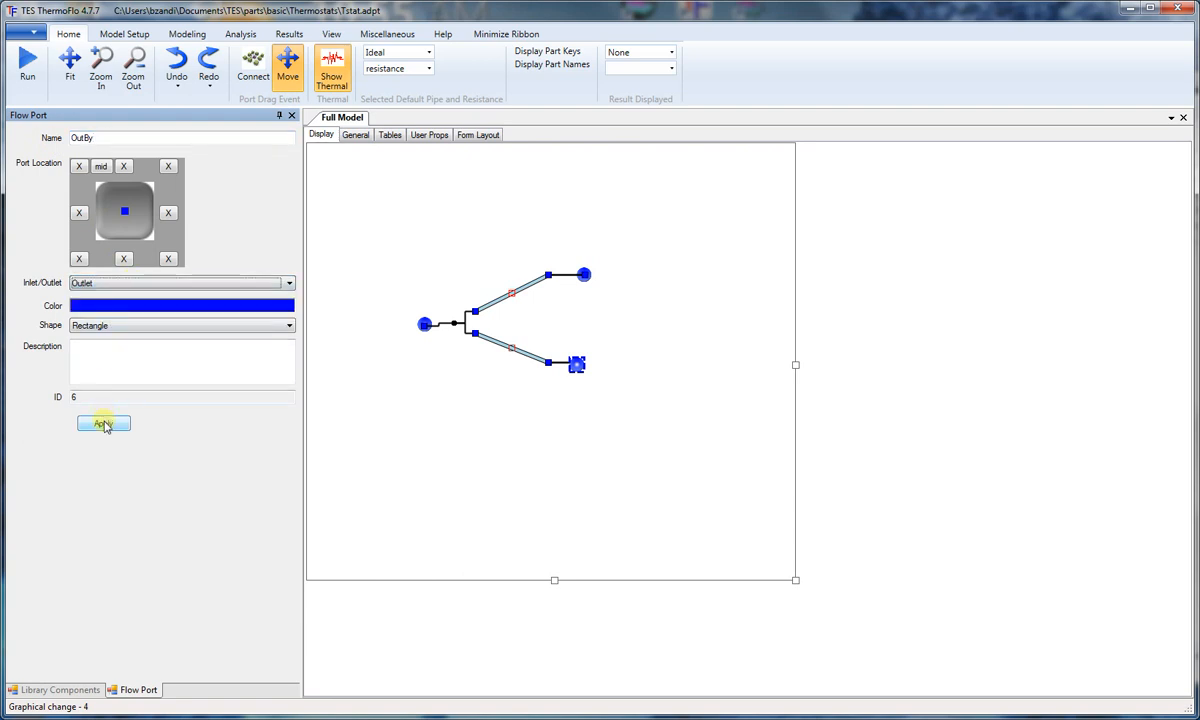
{"action": "left_click", "coordinate": [104, 425]}
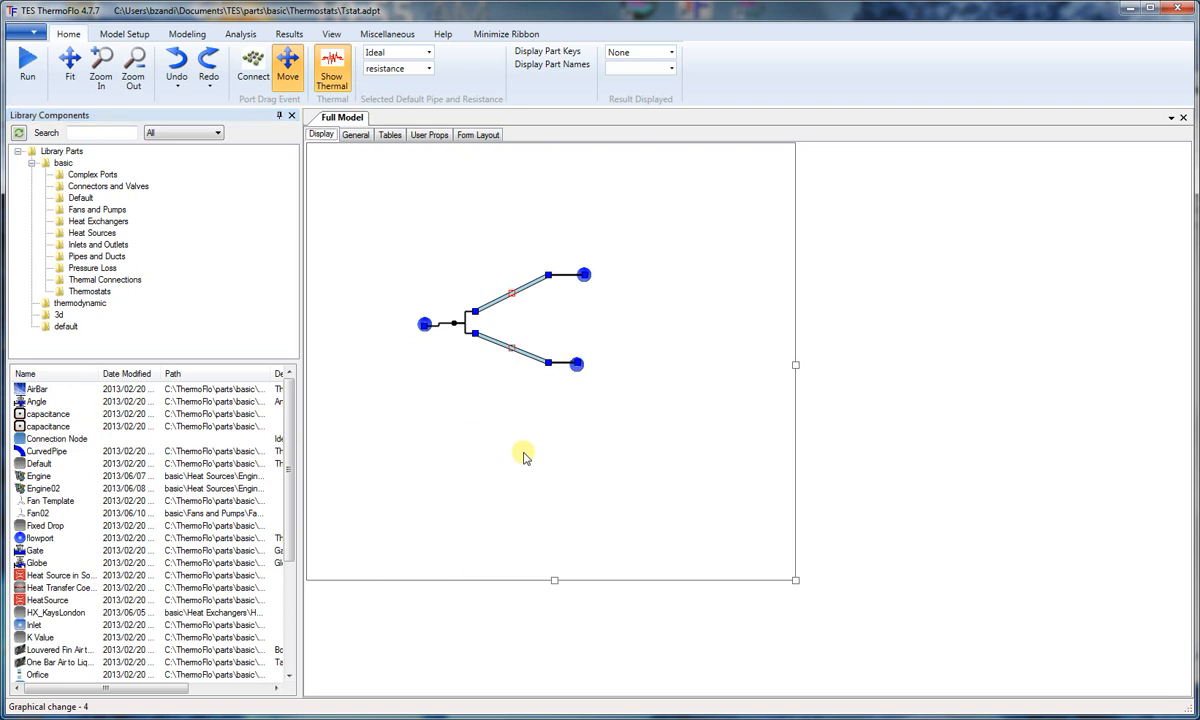
{"action": "left_click", "coordinate": [573, 52]}
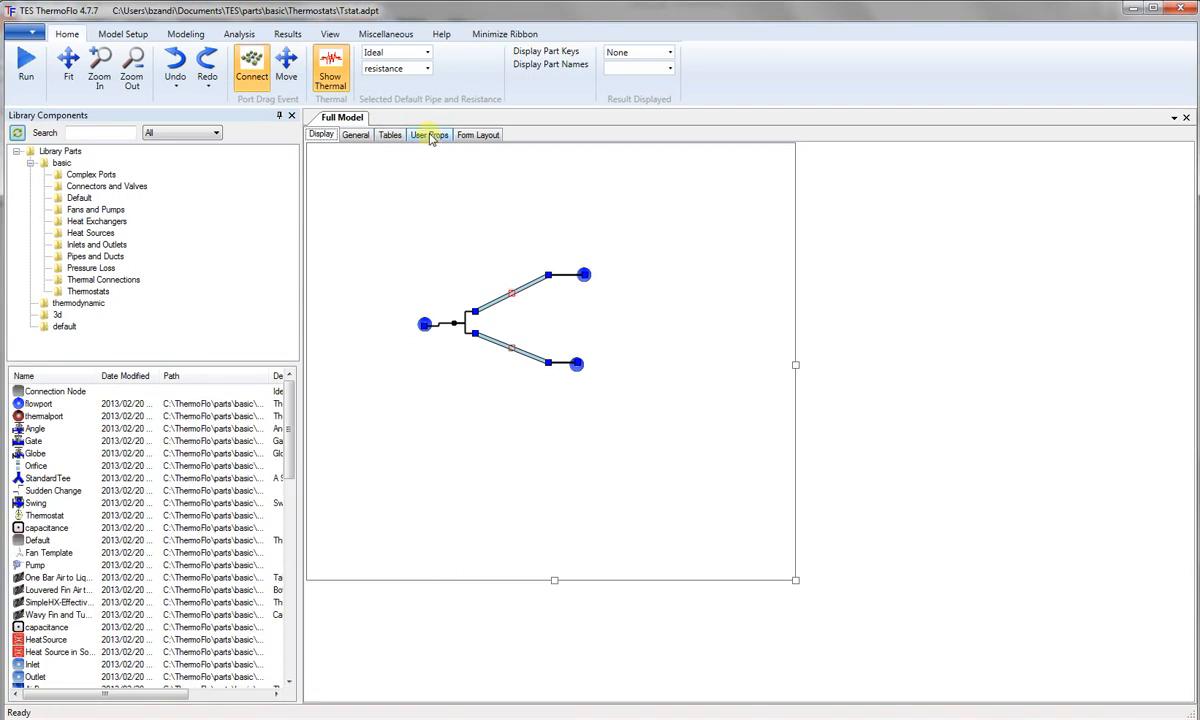
Step: Add a user property to the part, named Tc with the label text Fully Closed
{"action": "left_click", "coordinate": [430, 137]}
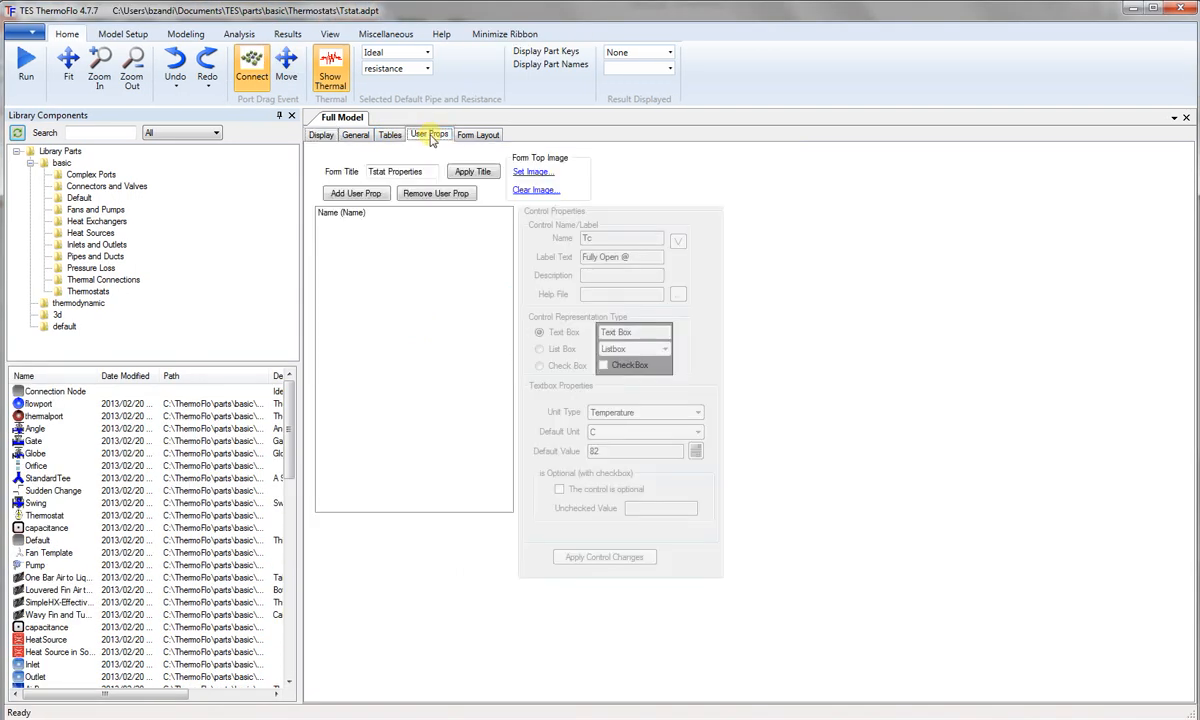
{"action": "left_click", "coordinate": [378, 197]}
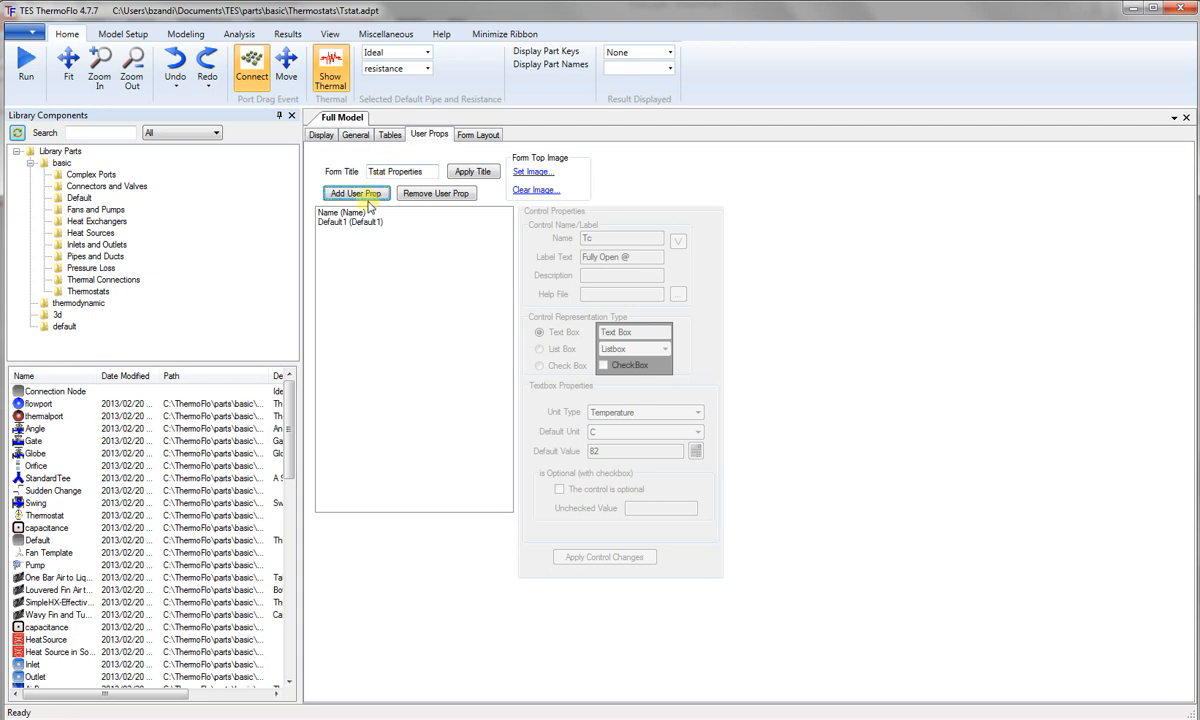
{"action": "left_click", "coordinate": [338, 222]}
{"action": "left_click_drag", "start_coordinate": [621, 241], "coordinate": [509, 240]}
{"action": "type", "text": "T"}
{"action": "left_click_drag", "start_coordinate": [620, 257], "coordinate": [580, 257]}
{"action": "type", "text": "F"}
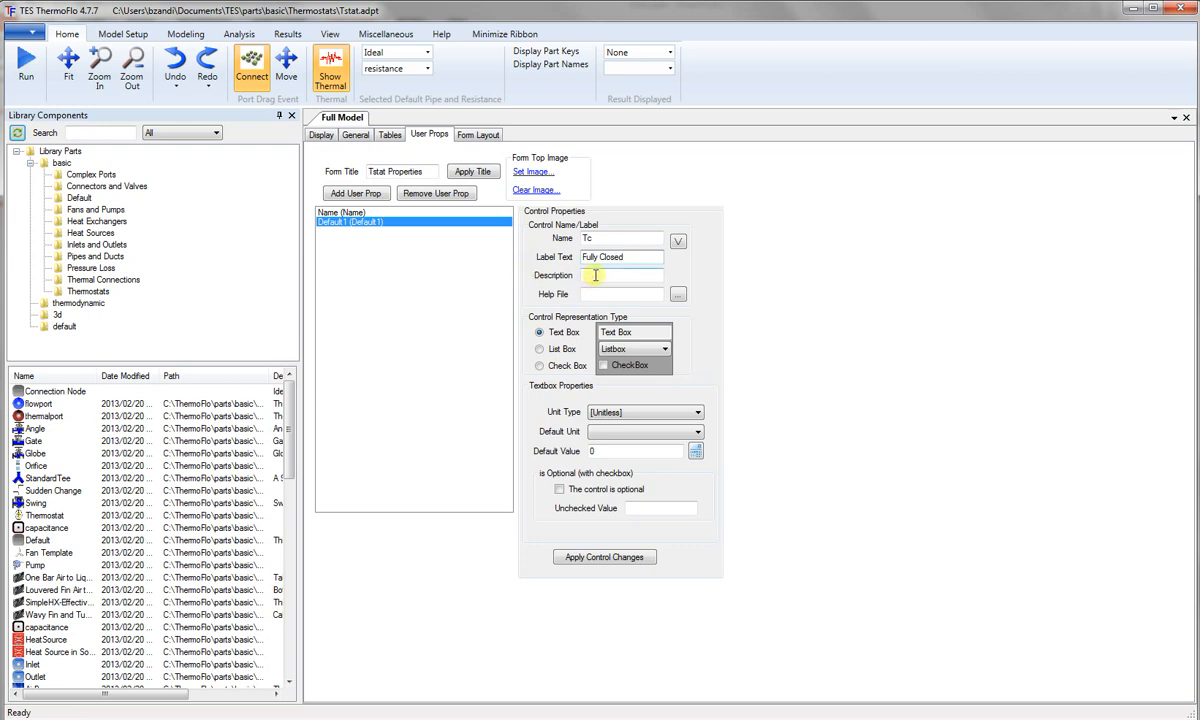
Step: Give the Tc property the unit type Temperature and a default value of 82 C, and apply the changes
{"action": "left_click", "coordinate": [655, 414]}
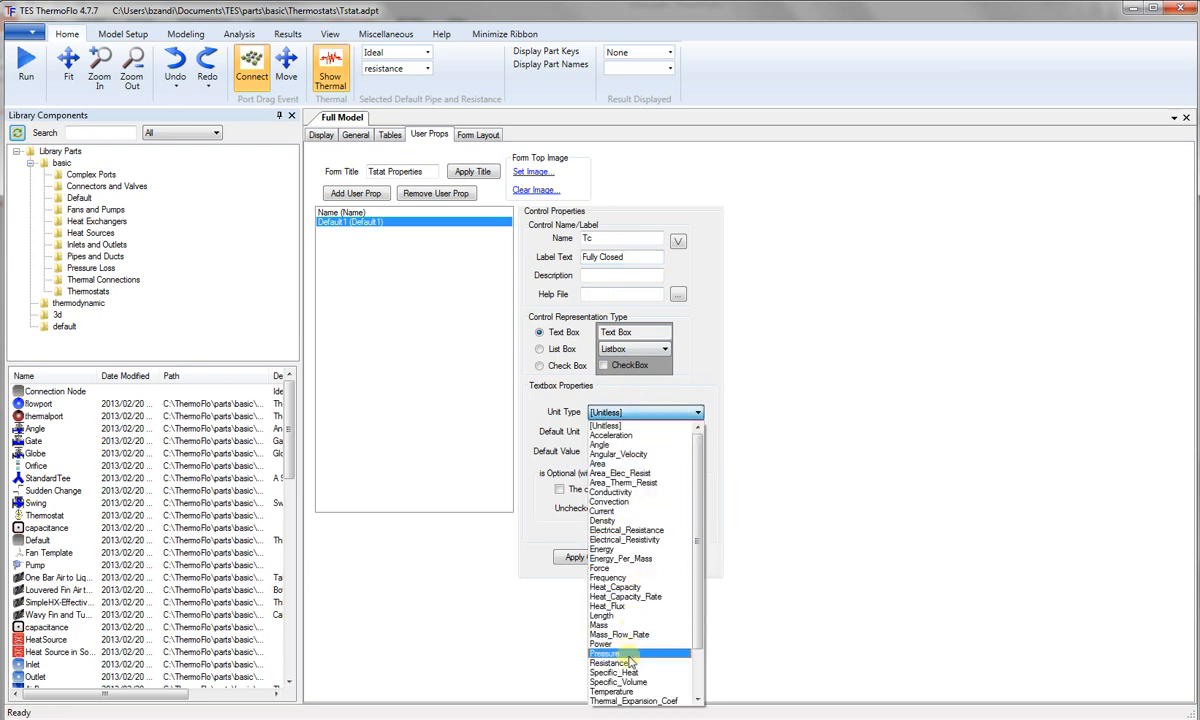
{"action": "left_click", "coordinate": [637, 691]}
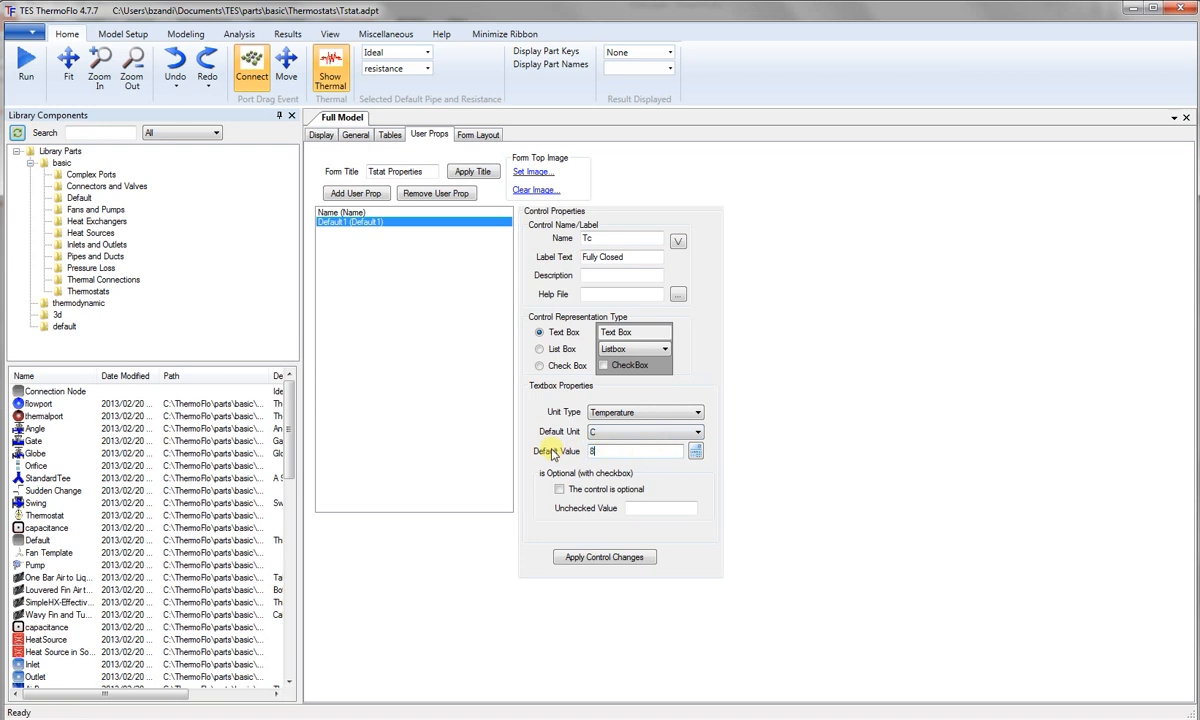
{"action": "left_click", "coordinate": [605, 558]}
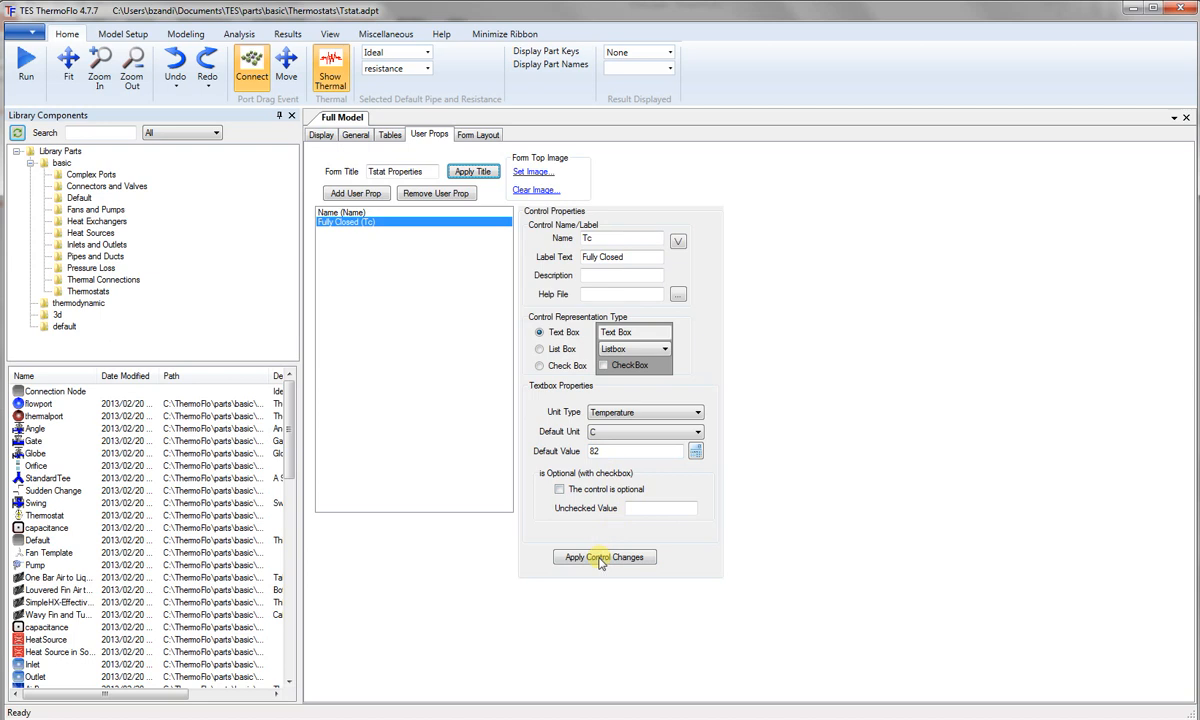
Step: Add a second user property named To with the label text Fully Open
{"action": "left_click", "coordinate": [358, 194]}
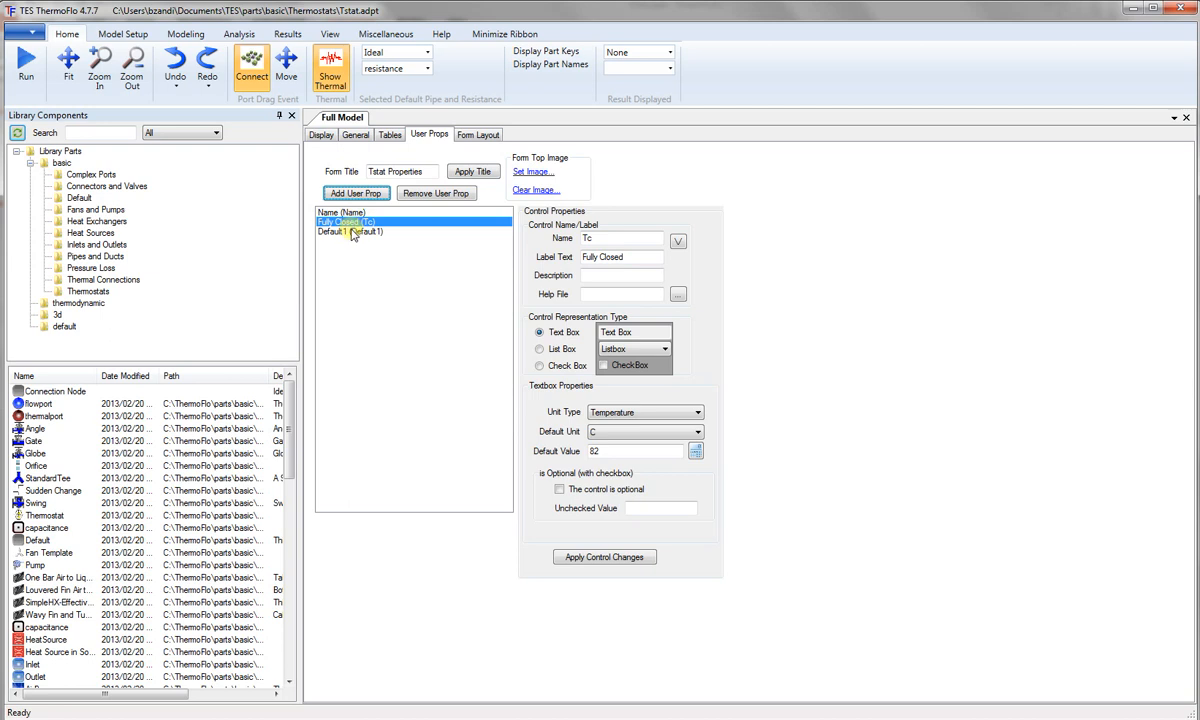
{"action": "left_click", "coordinate": [351, 232]}
{"action": "left_click_drag", "start_coordinate": [608, 239], "coordinate": [518, 246]}
{"action": "type", "text": "T"}
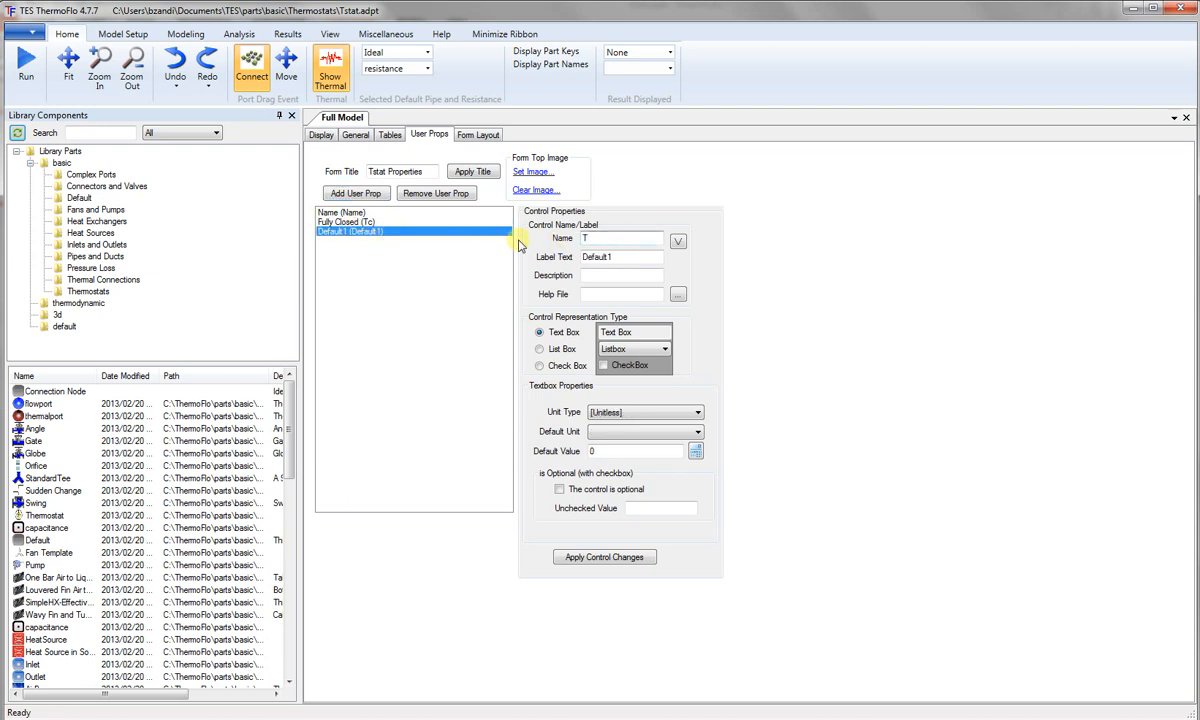
{"action": "left_click_drag", "start_coordinate": [608, 257], "coordinate": [511, 262]}
{"action": "type", "text": "Fully Open"}
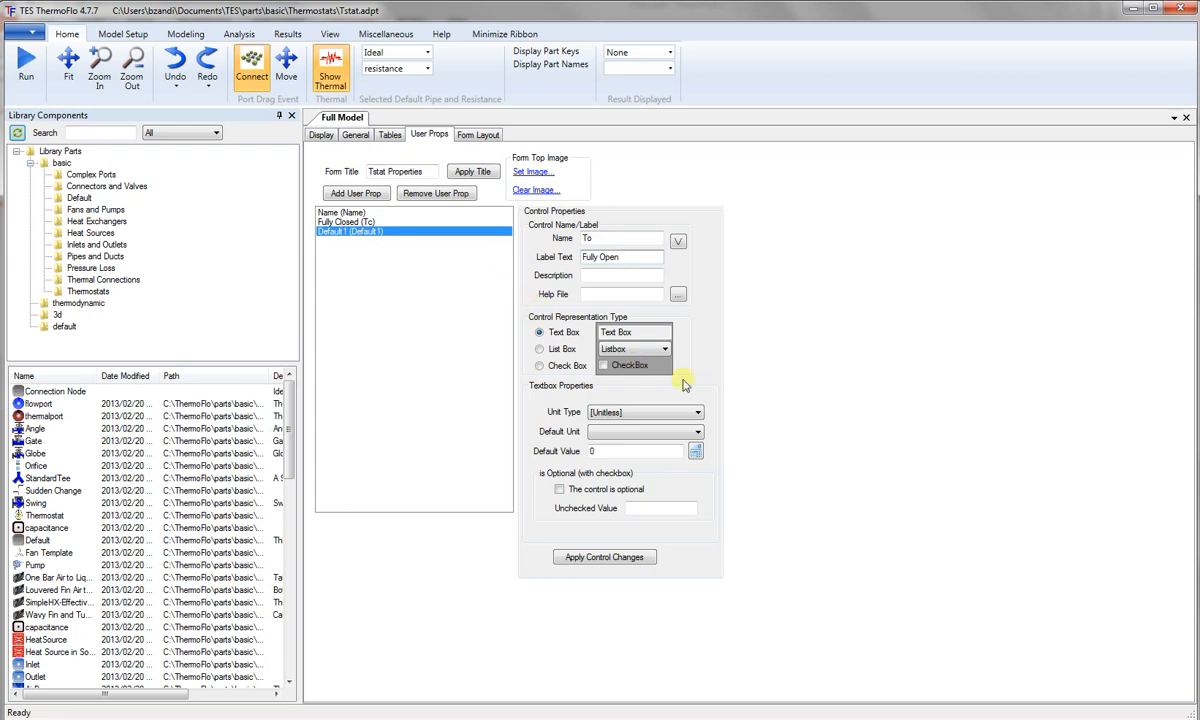
Step: Give the To property the unit type Temperature and a default value of 92 C, and apply the changes
{"action": "left_click", "coordinate": [697, 412]}
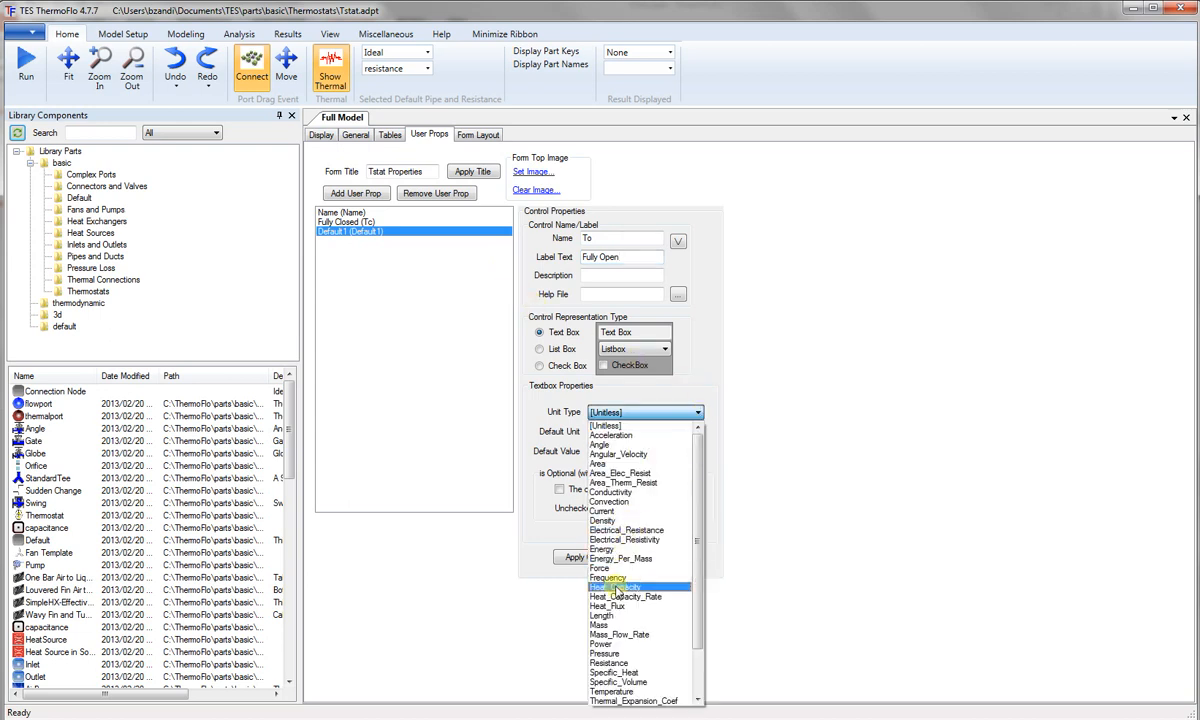
{"action": "left_click", "coordinate": [612, 692]}
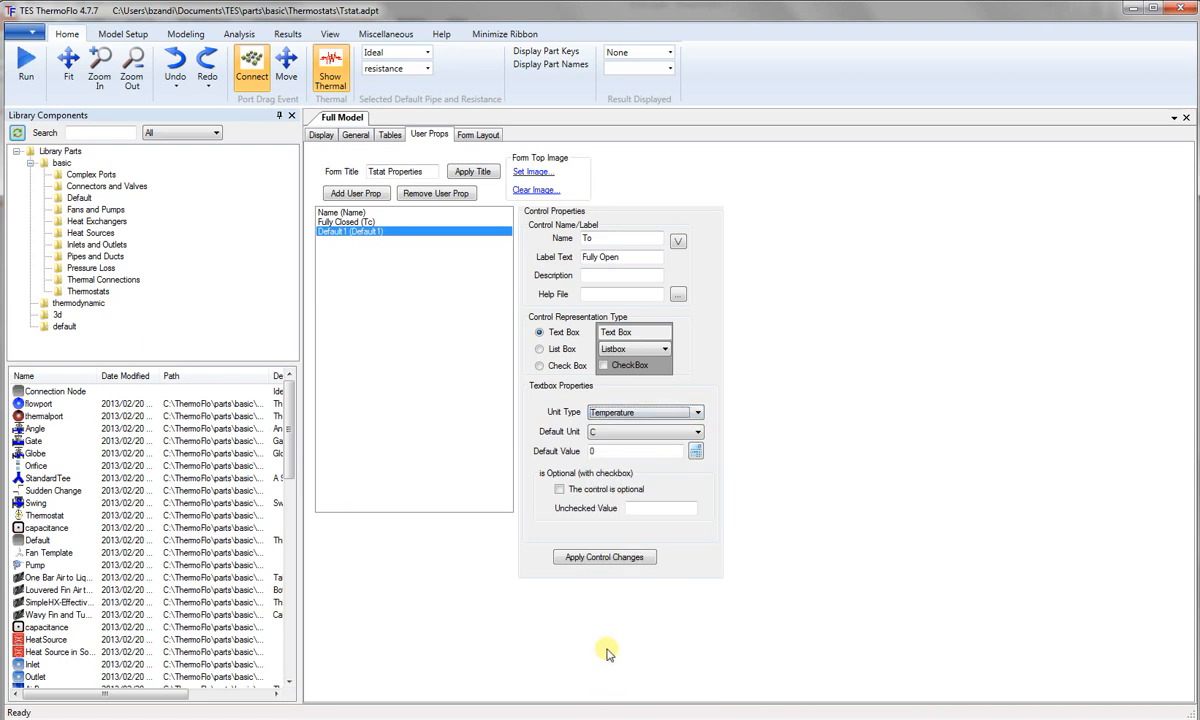
{"action": "left_click", "coordinate": [651, 449]}
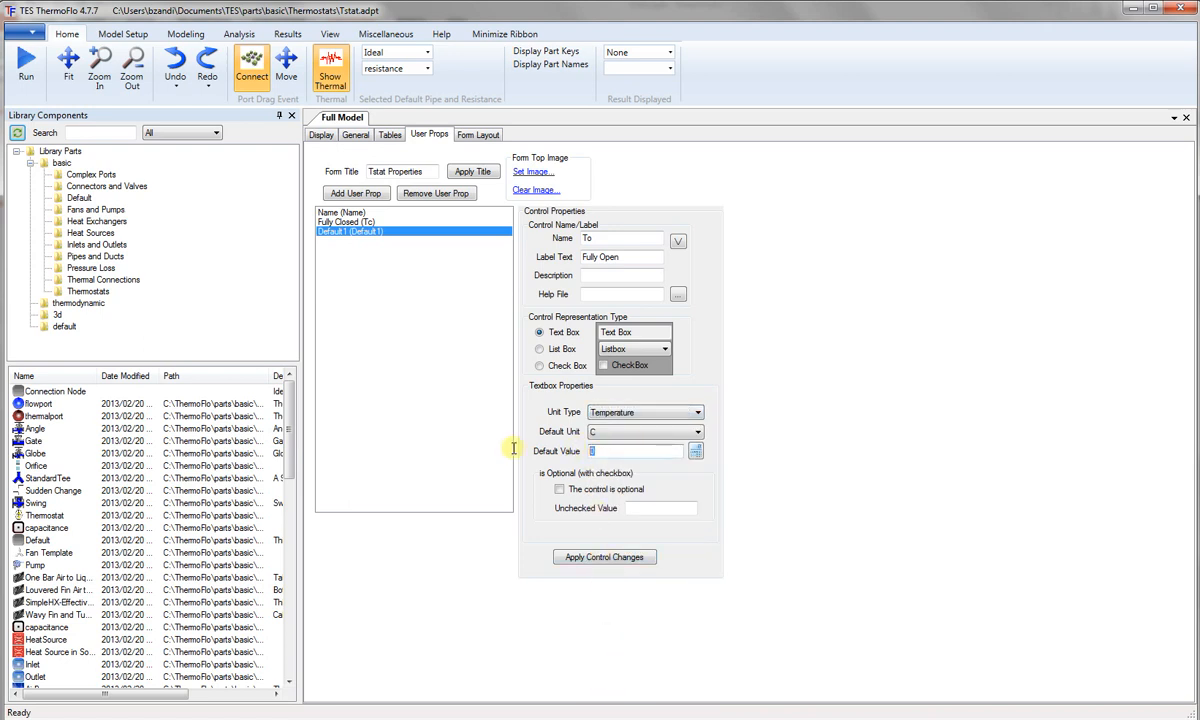
{"action": "type", "text": "92"}
{"action": "left_click", "coordinate": [605, 557]}
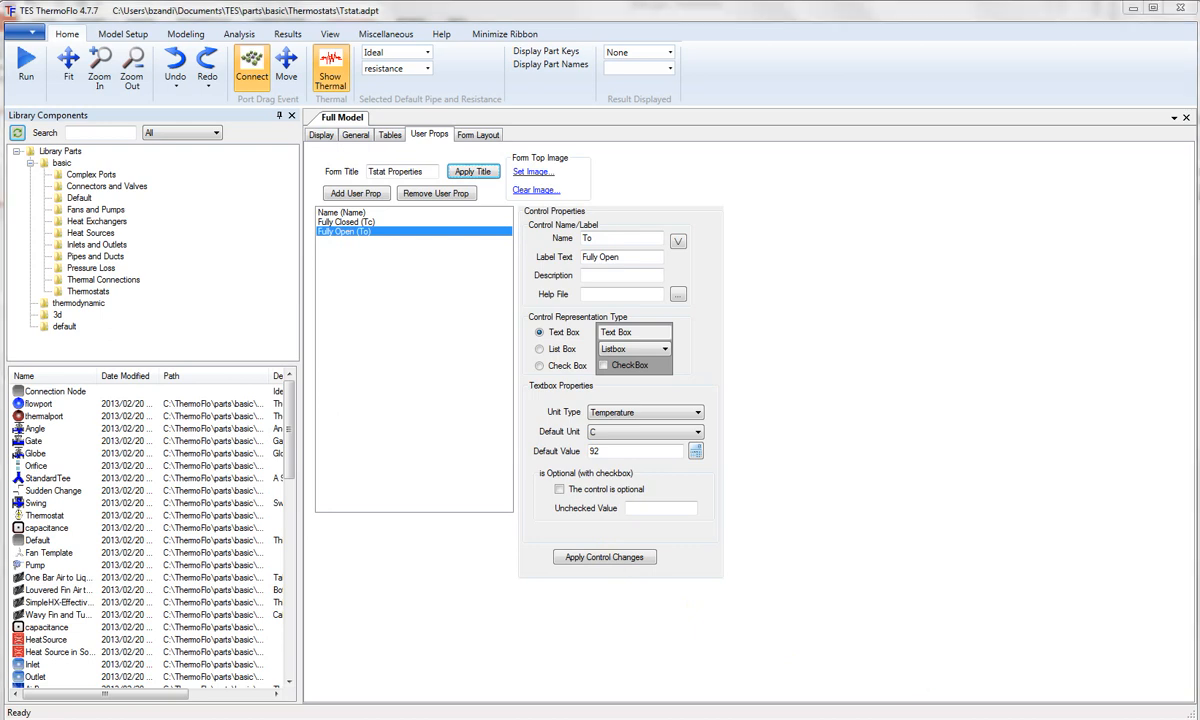
Step: Create the part's form layout from its user properties
{"action": "left_click", "coordinate": [477, 135]}
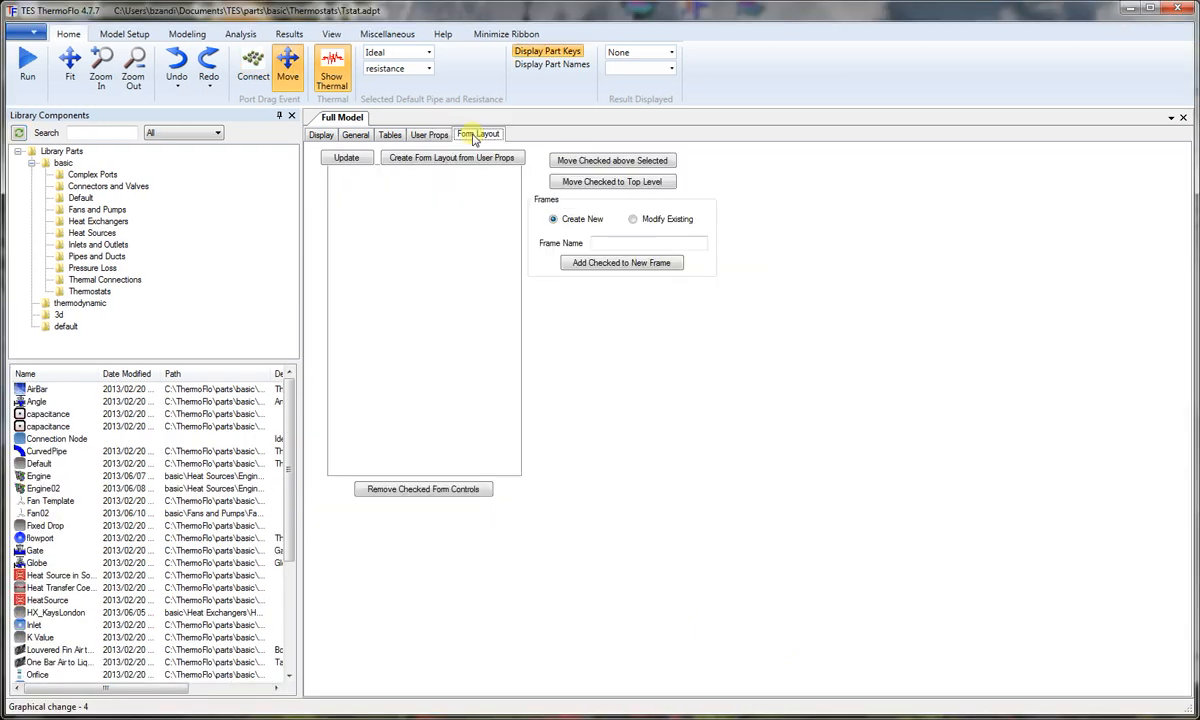
{"action": "left_click", "coordinate": [466, 157]}
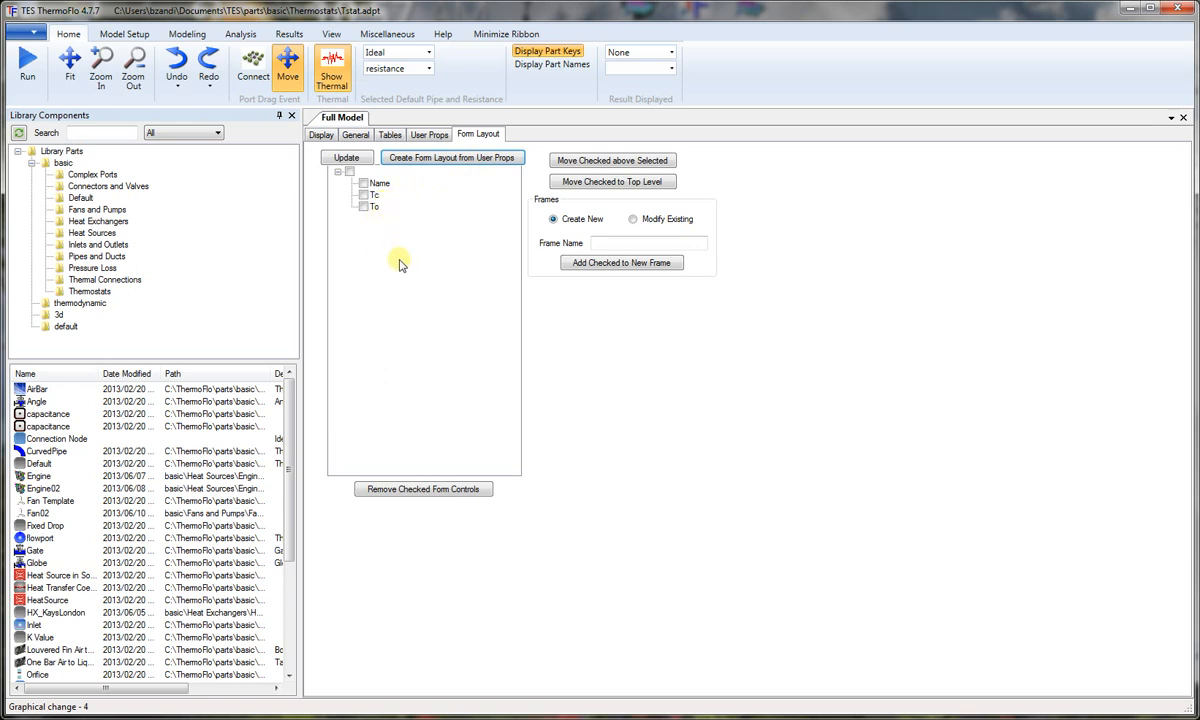
Step: Set up a new table named Tnd with default independent variable 1 and a first row whose independent variable is 1
{"action": "left_click", "coordinate": [390, 136]}
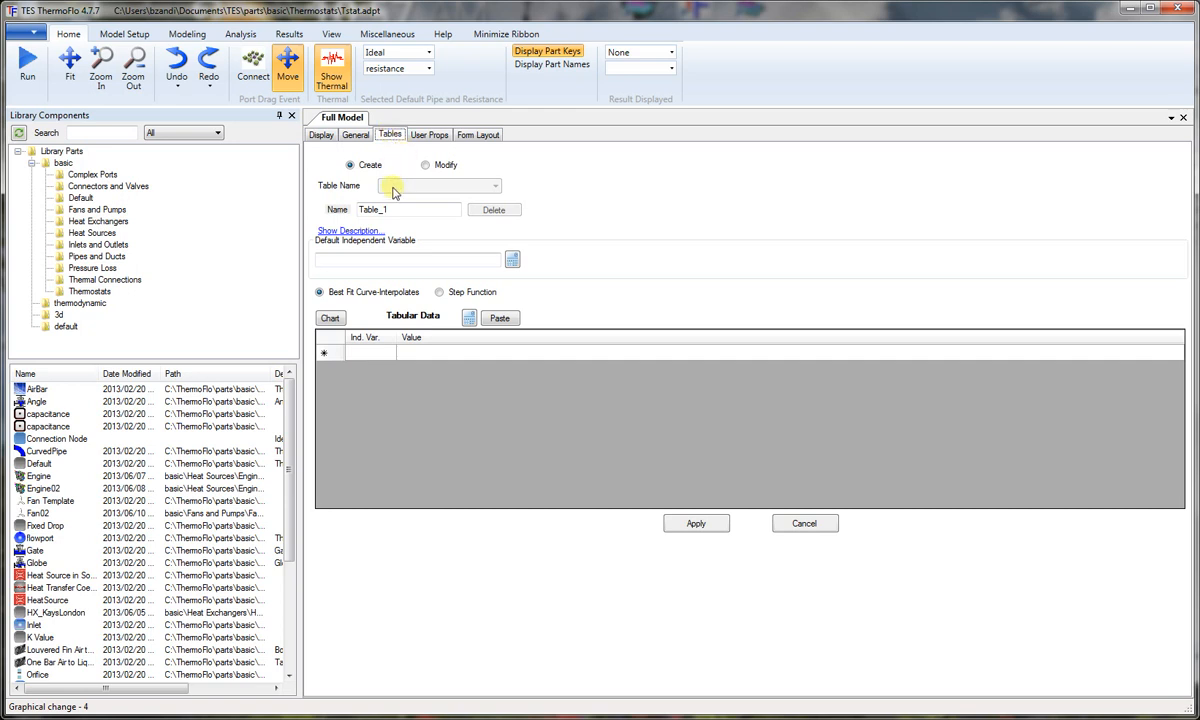
{"action": "left_click_drag", "start_coordinate": [397, 209], "coordinate": [342, 212]}
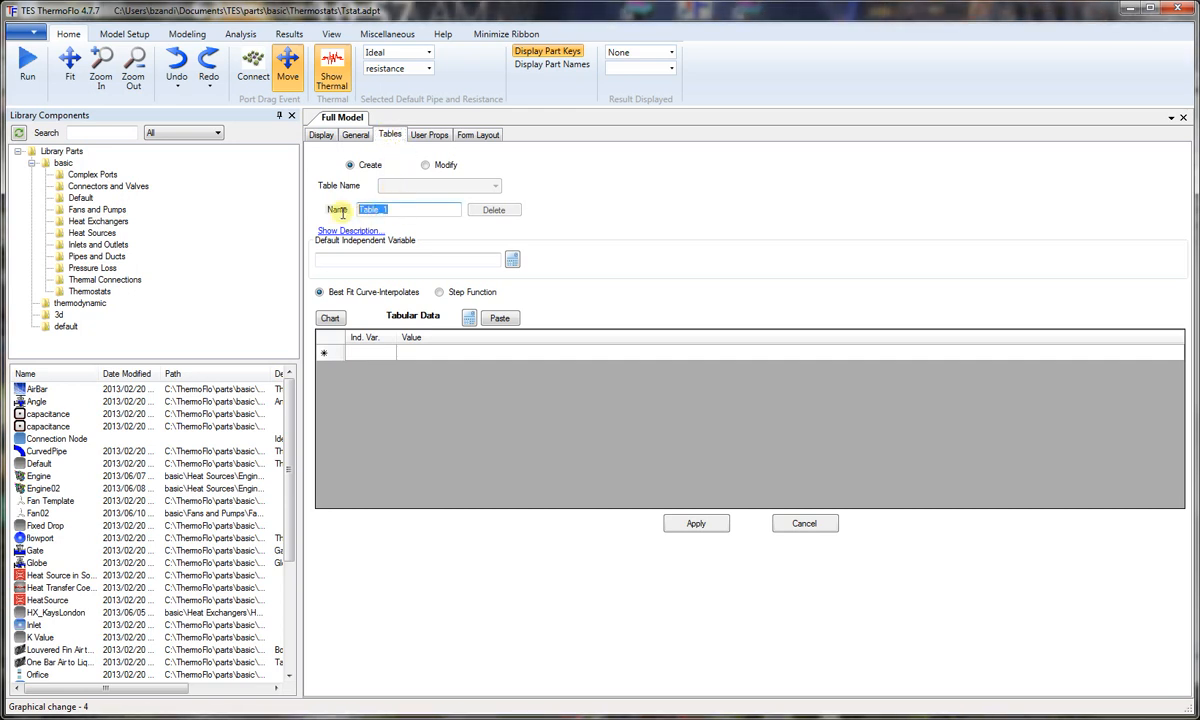
{"action": "type", "text": "Tnd"}
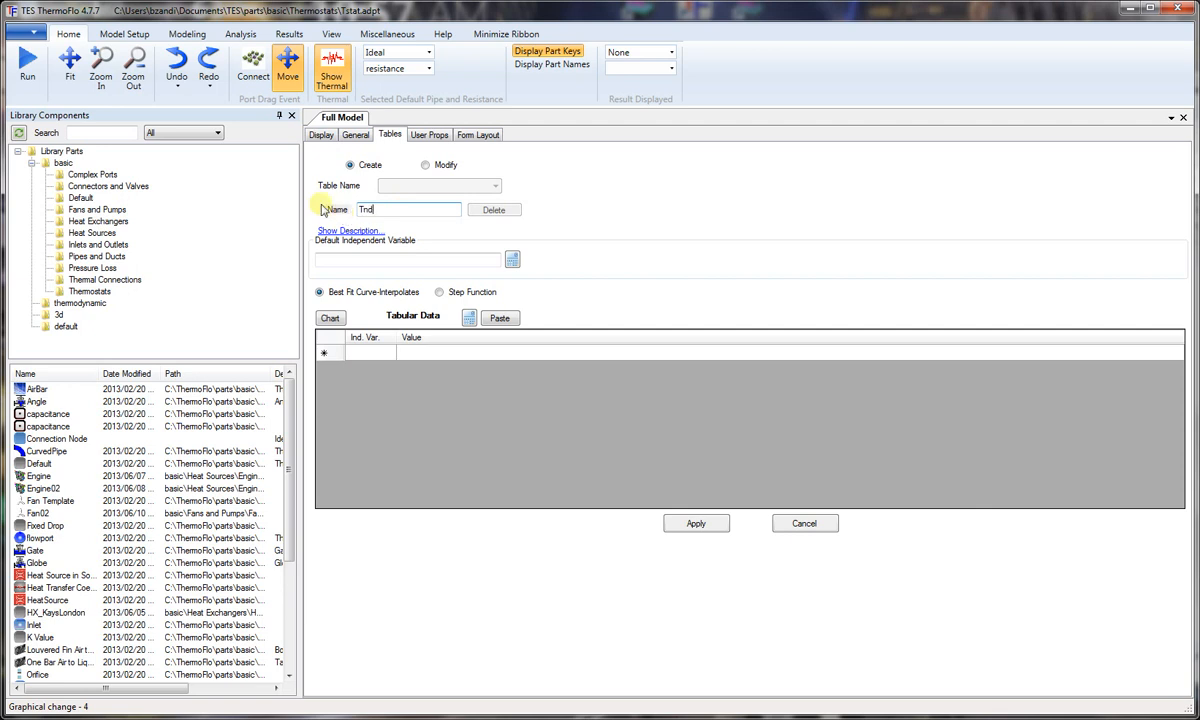
{"action": "left_click", "coordinate": [358, 258]}
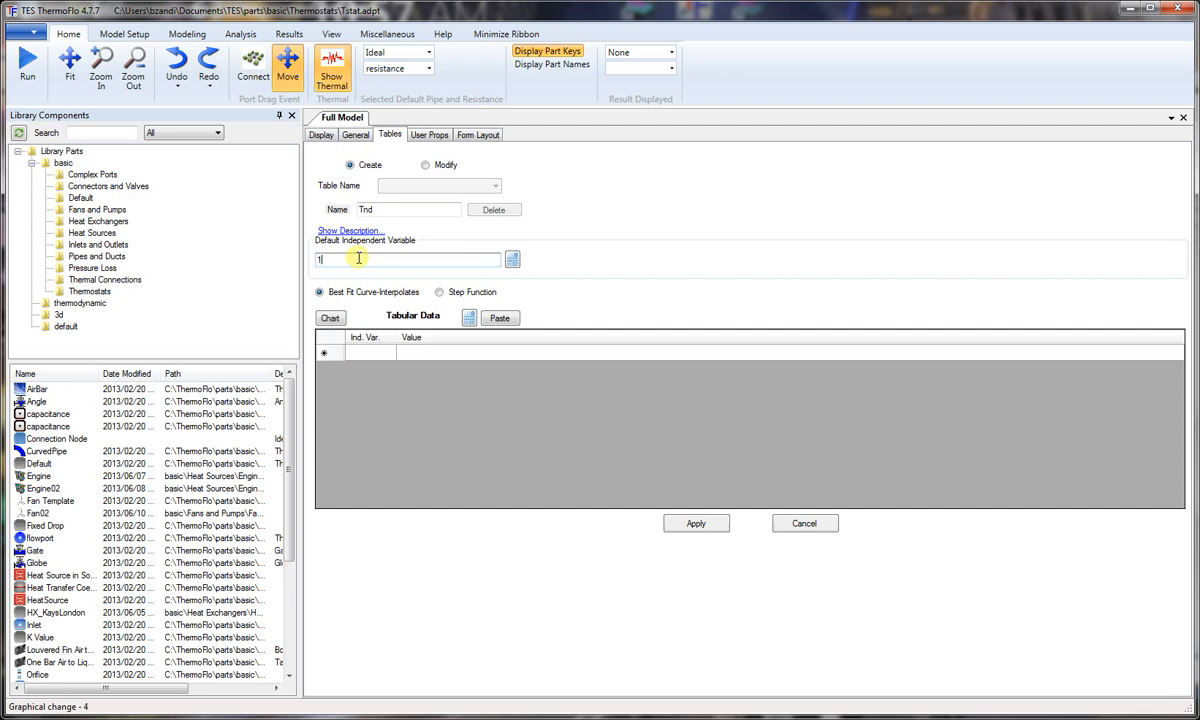
{"action": "left_click", "coordinate": [383, 353]}
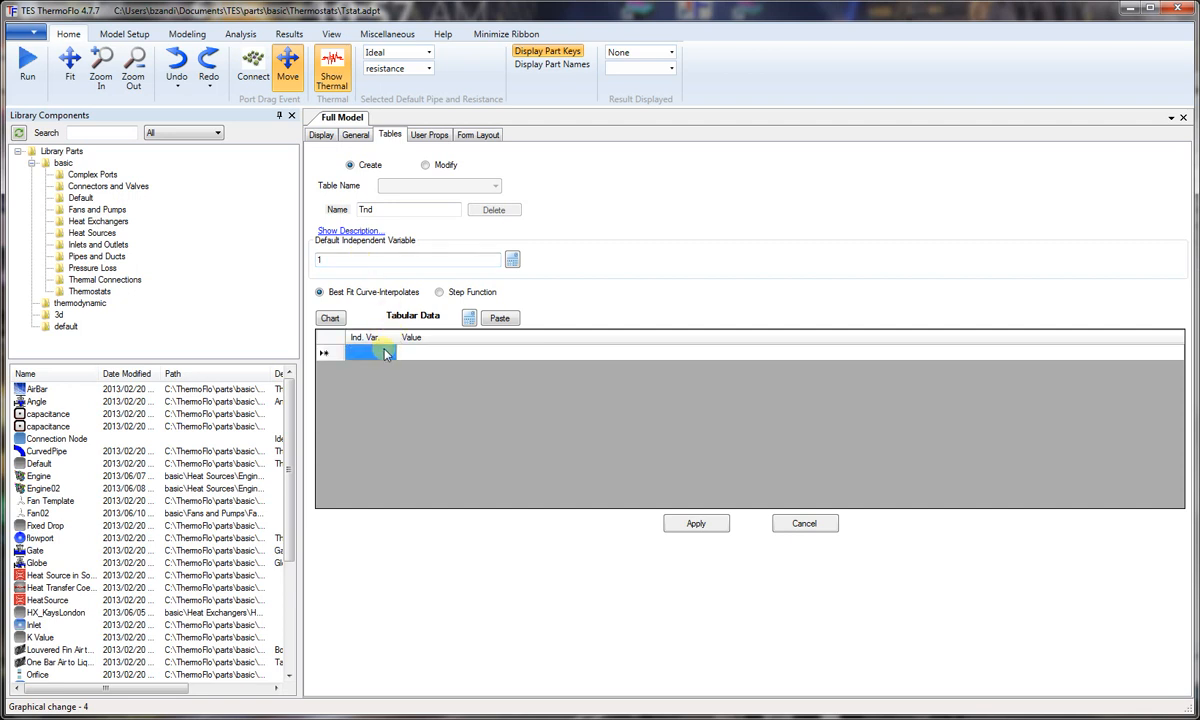
{"action": "type", "text": "1"}
Step: Start the first row's value expression with the fluid temperature in C of part key 2 at part location 0.00
{"action": "left_click", "coordinate": [409, 355]}
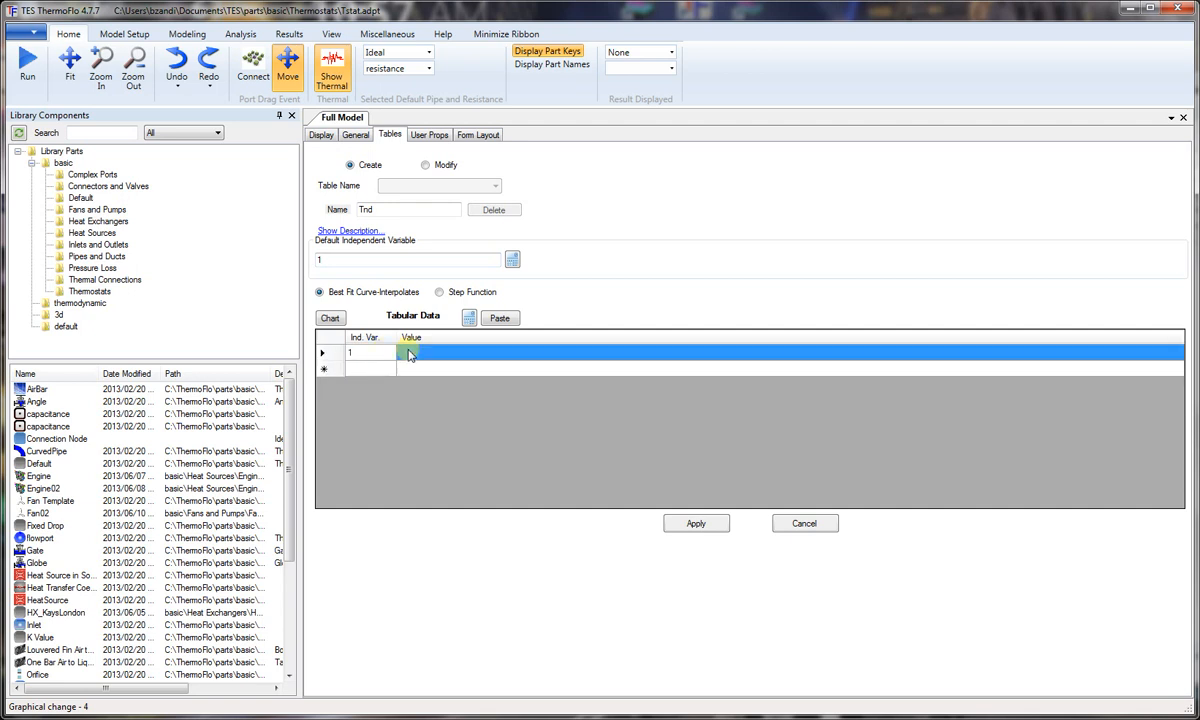
{"action": "left_click", "coordinate": [469, 318]}
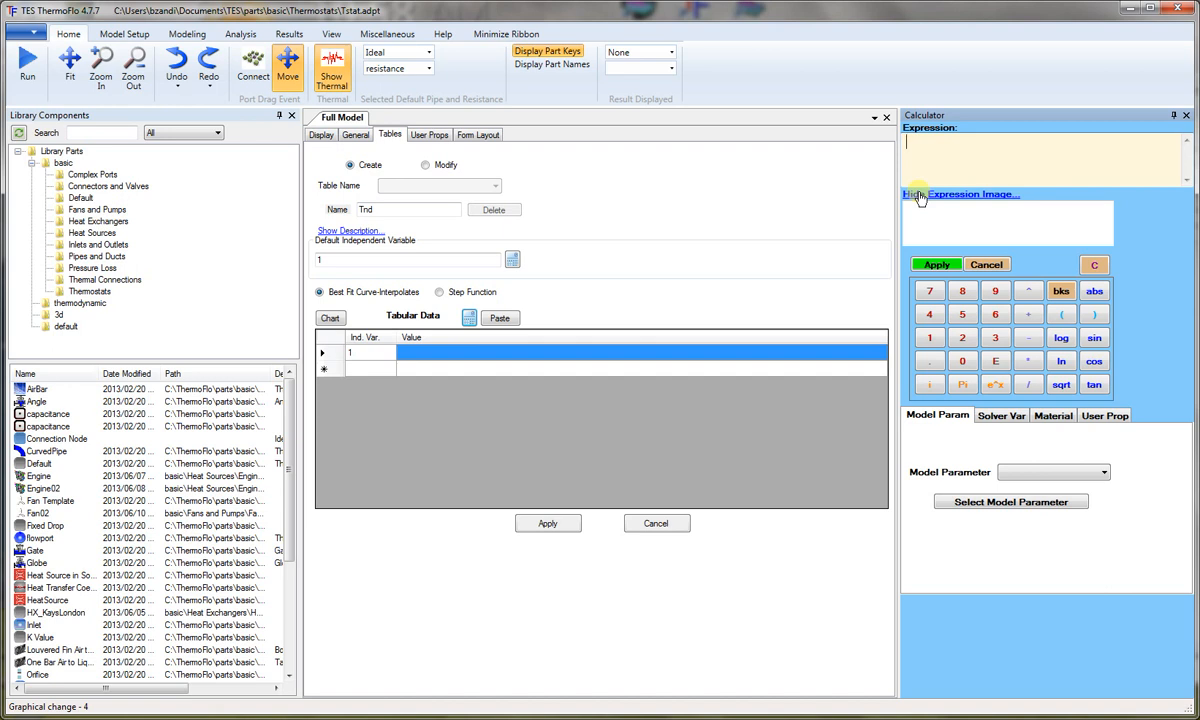
{"action": "left_click", "coordinate": [1002, 415]}
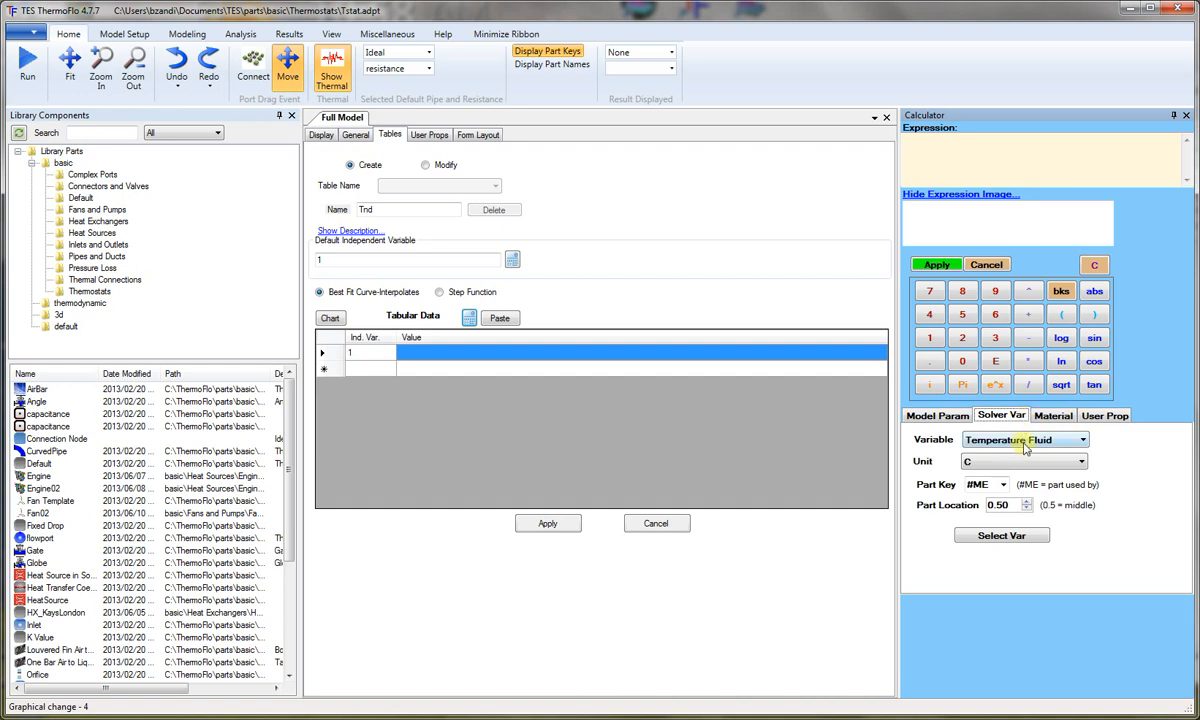
{"action": "left_click", "coordinate": [995, 484]}
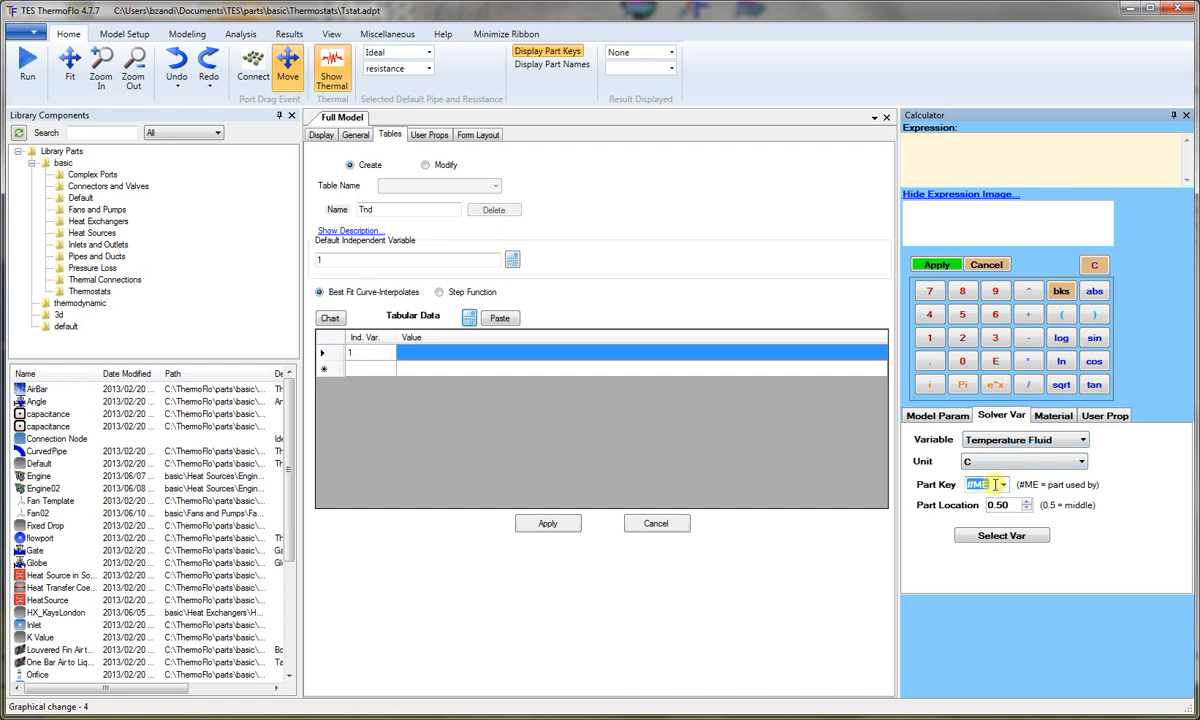
{"action": "type", "text": "2"}
{"action": "left_click", "coordinate": [1027, 509]}
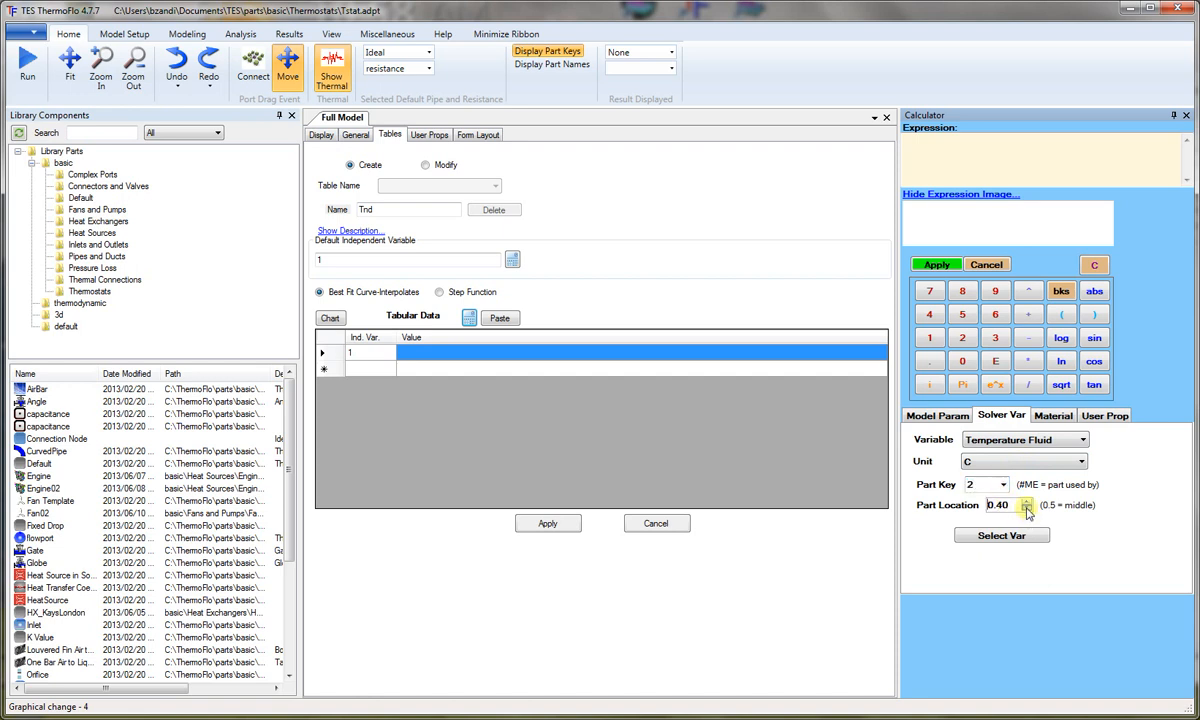
{"action": "left_click", "coordinate": [1027, 509]}
{"action": "left_click", "coordinate": [1027, 509]}
{"action": "left_click", "coordinate": [1027, 509]}
{"action": "left_click", "coordinate": [1003, 537]}
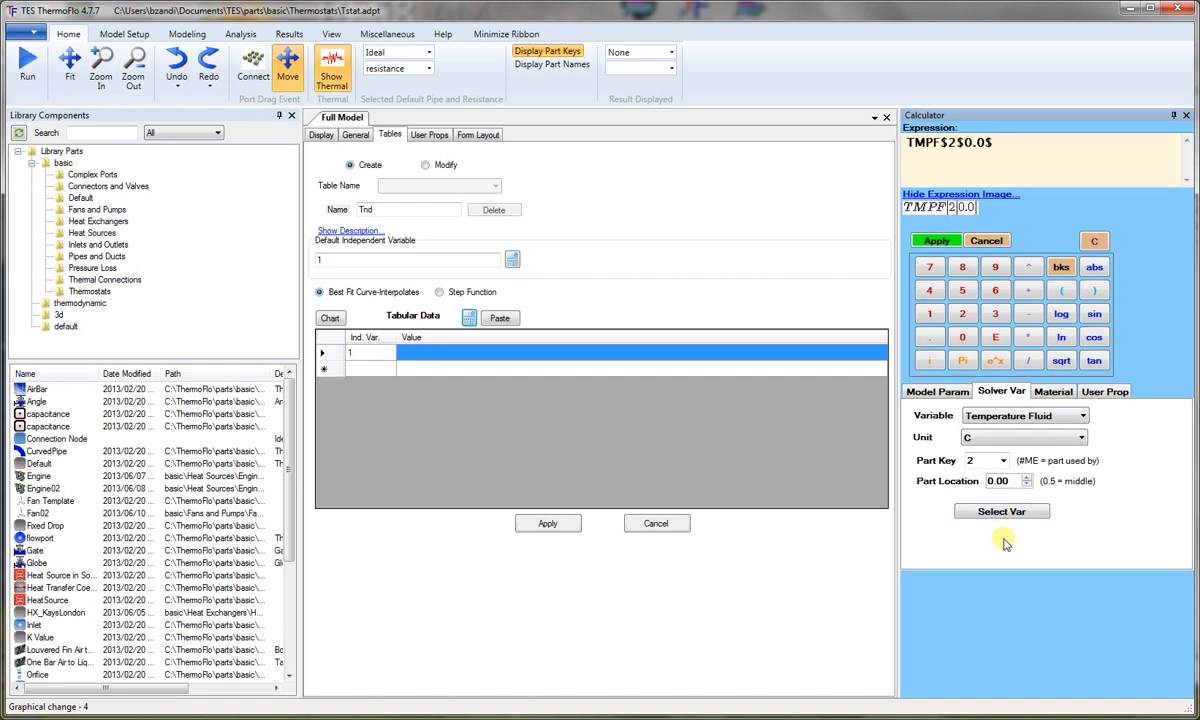
Step: Subtract the user property Tc in C from the fluid temperature term and enclose the difference in parentheses
{"action": "type", "text": "-"}
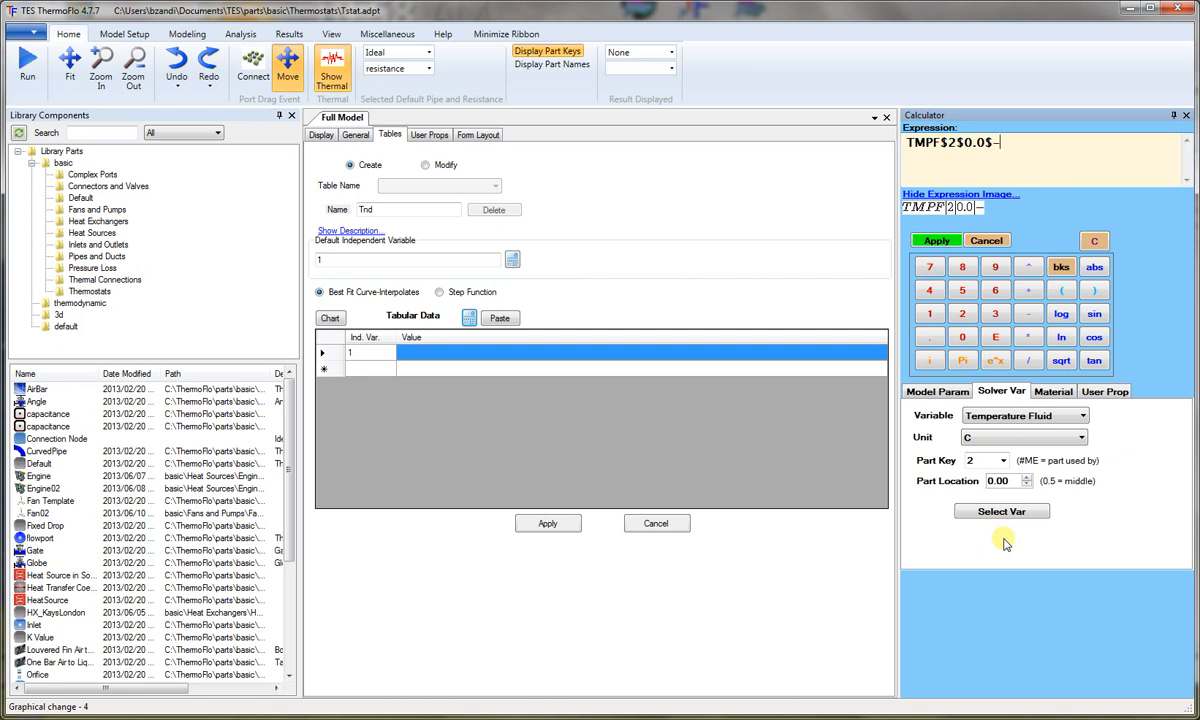
{"action": "left_click", "coordinate": [1100, 391]}
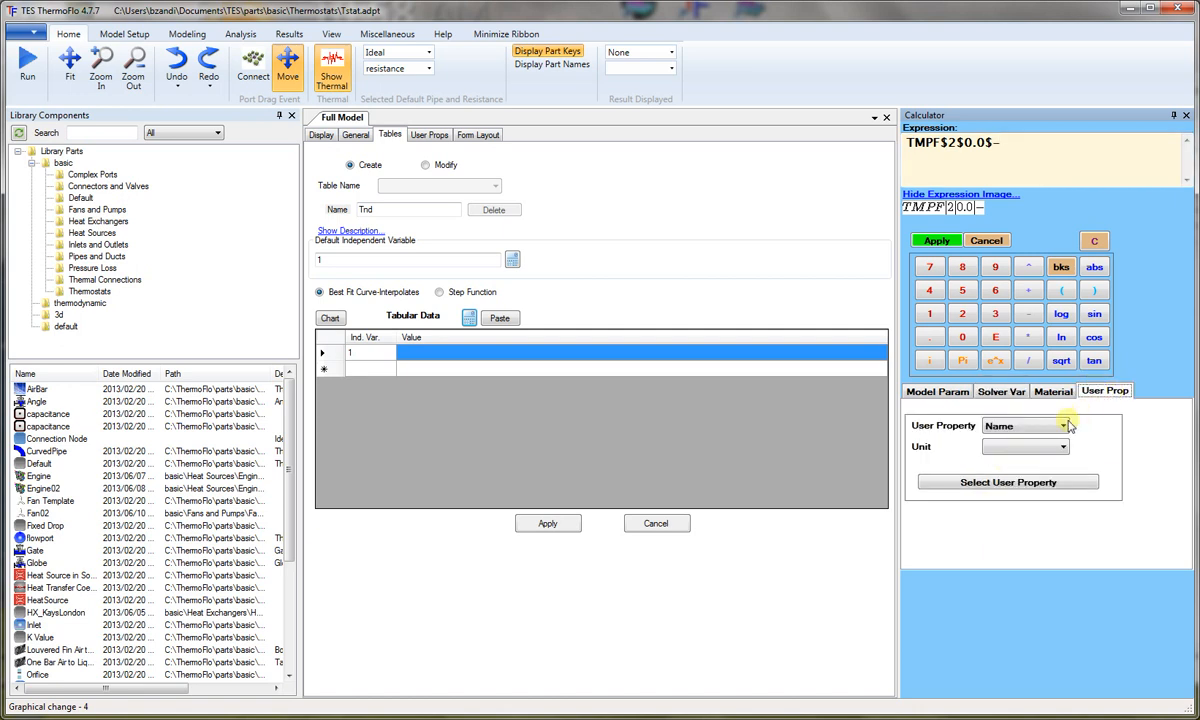
{"action": "left_click", "coordinate": [1030, 426]}
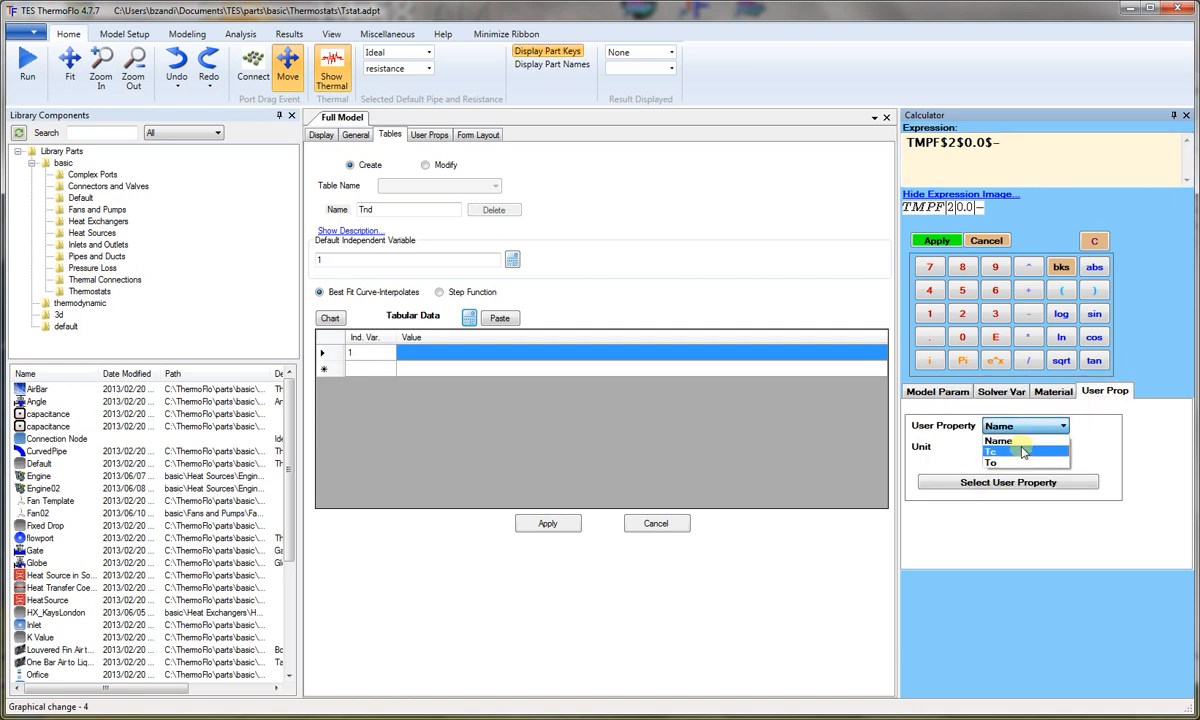
{"action": "left_click", "coordinate": [1021, 452]}
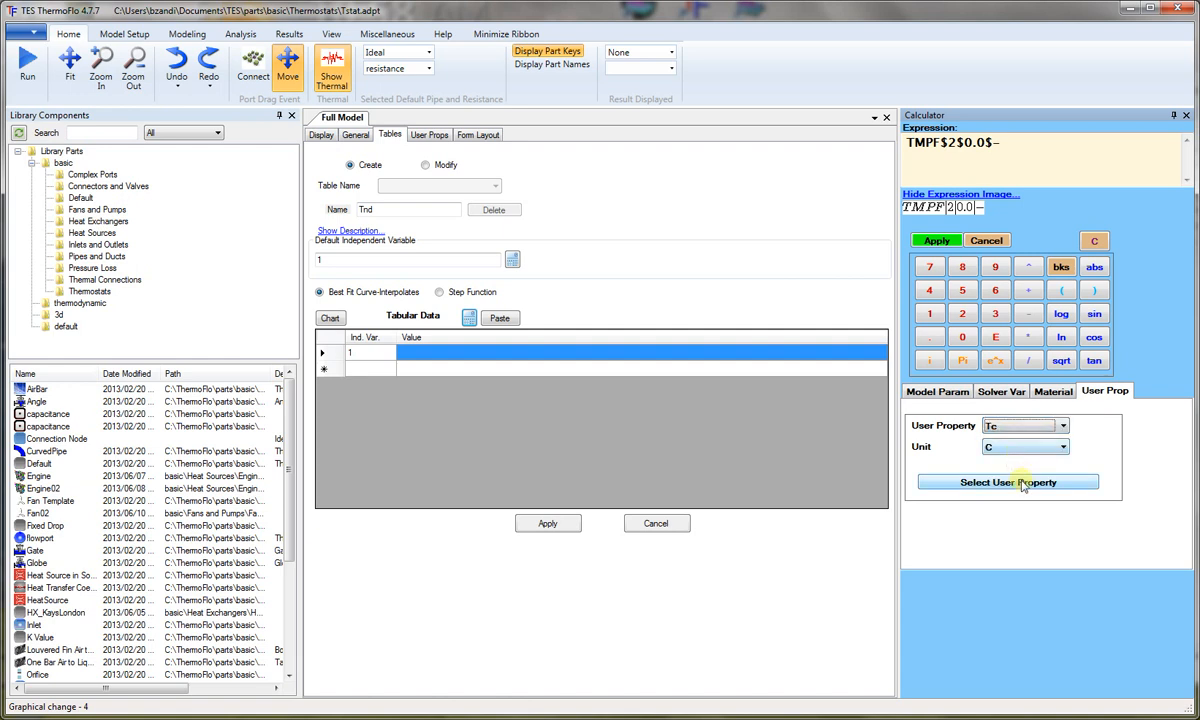
{"action": "left_click", "coordinate": [1032, 482]}
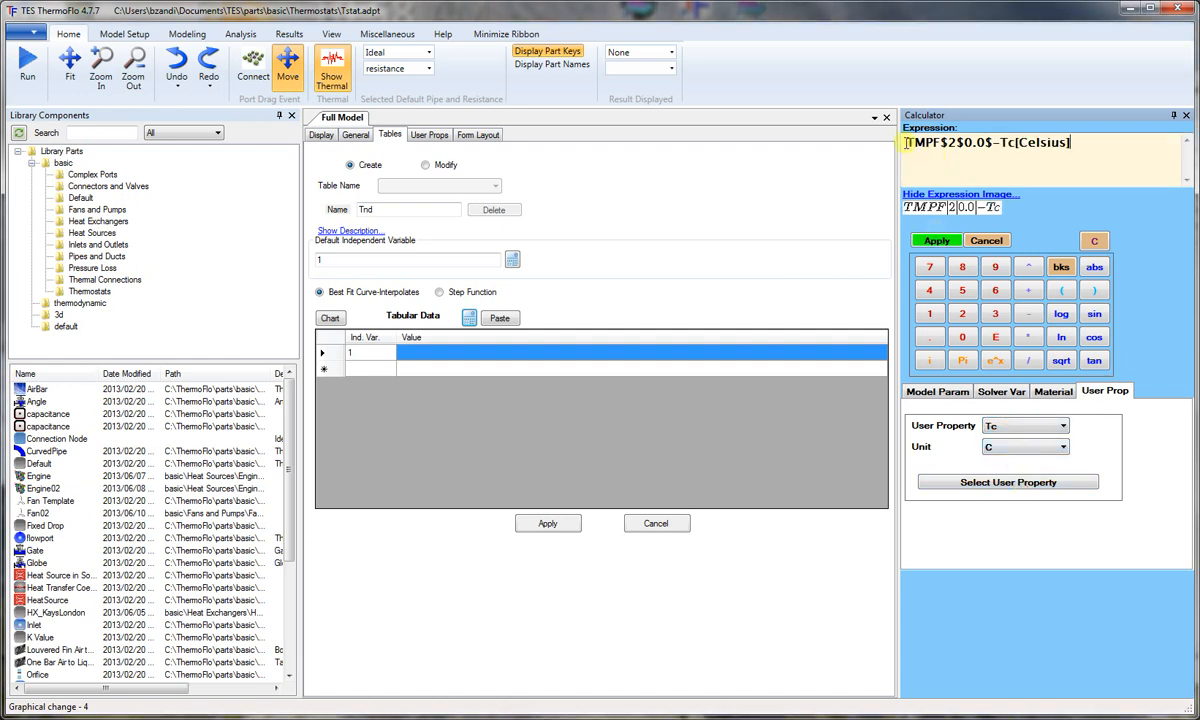
{"action": "type", "text": "("}
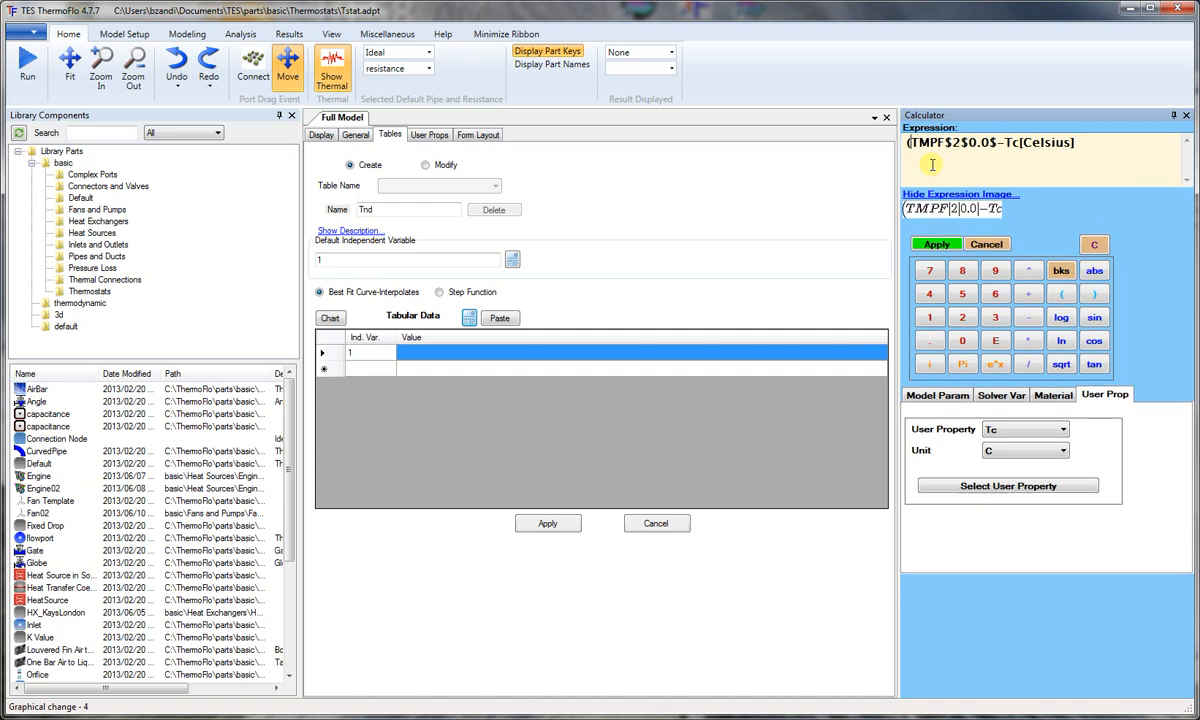
{"action": "left_click", "coordinate": [1078, 143]}
{"action": "type", "text": ")"}
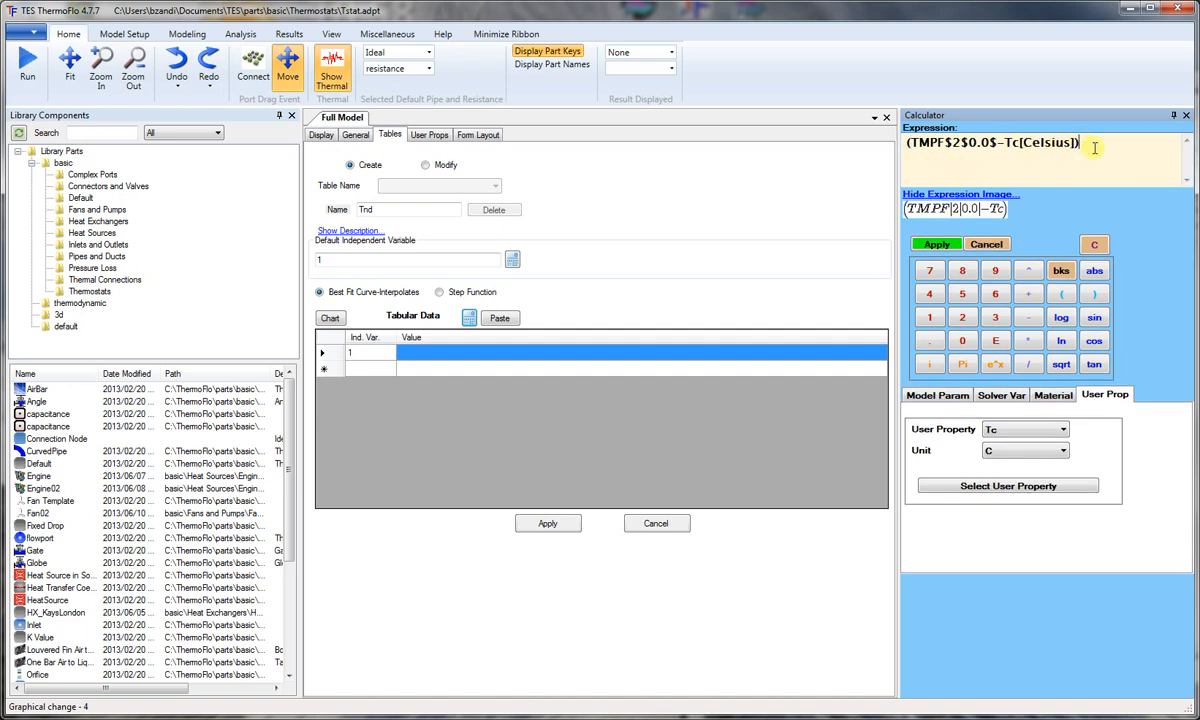
{"action": "type", "text": "/"}
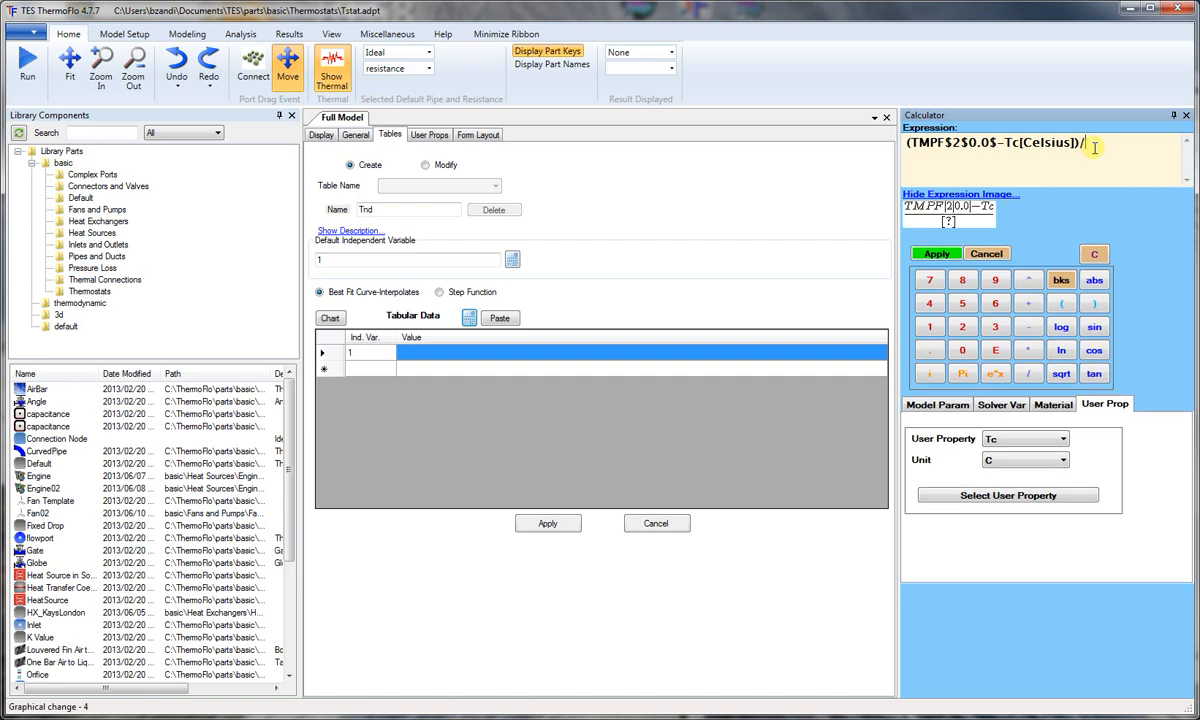
{"action": "type", "text": "("}
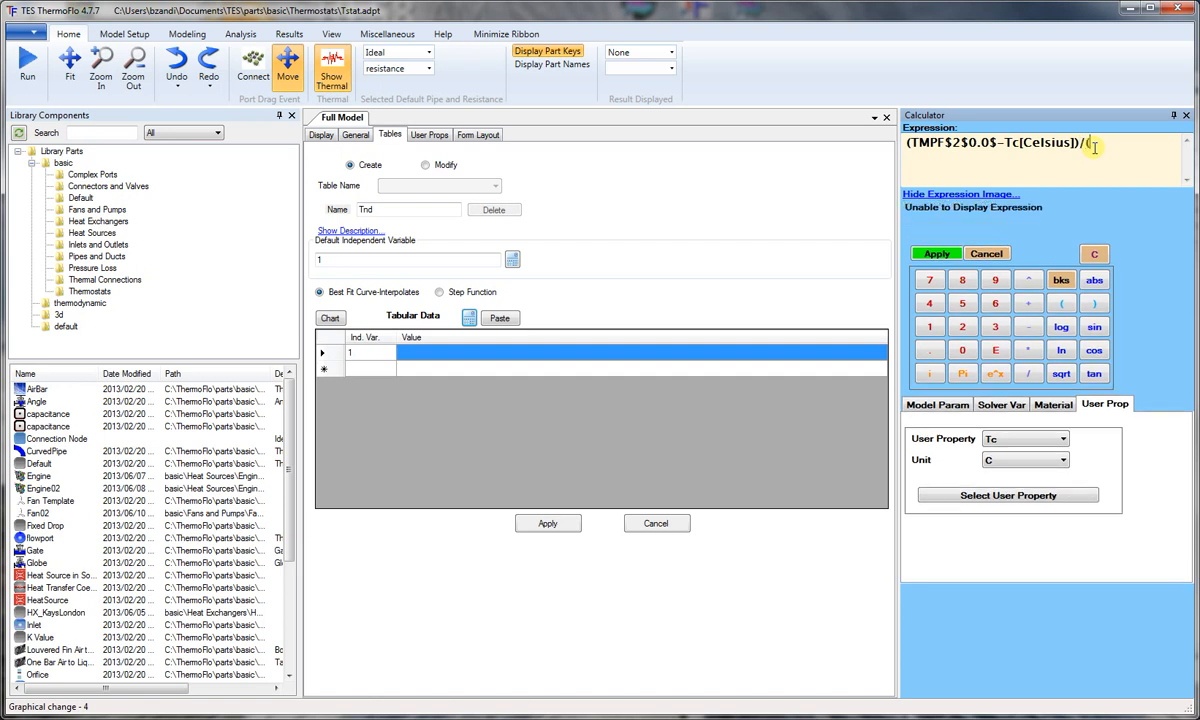
Step: Divide the expression by the parenthesised difference of user properties To minus Tc in C, and apply it to create table Tnd
{"action": "left_click", "coordinate": [1062, 439]}
{"action": "left_click", "coordinate": [995, 475]}
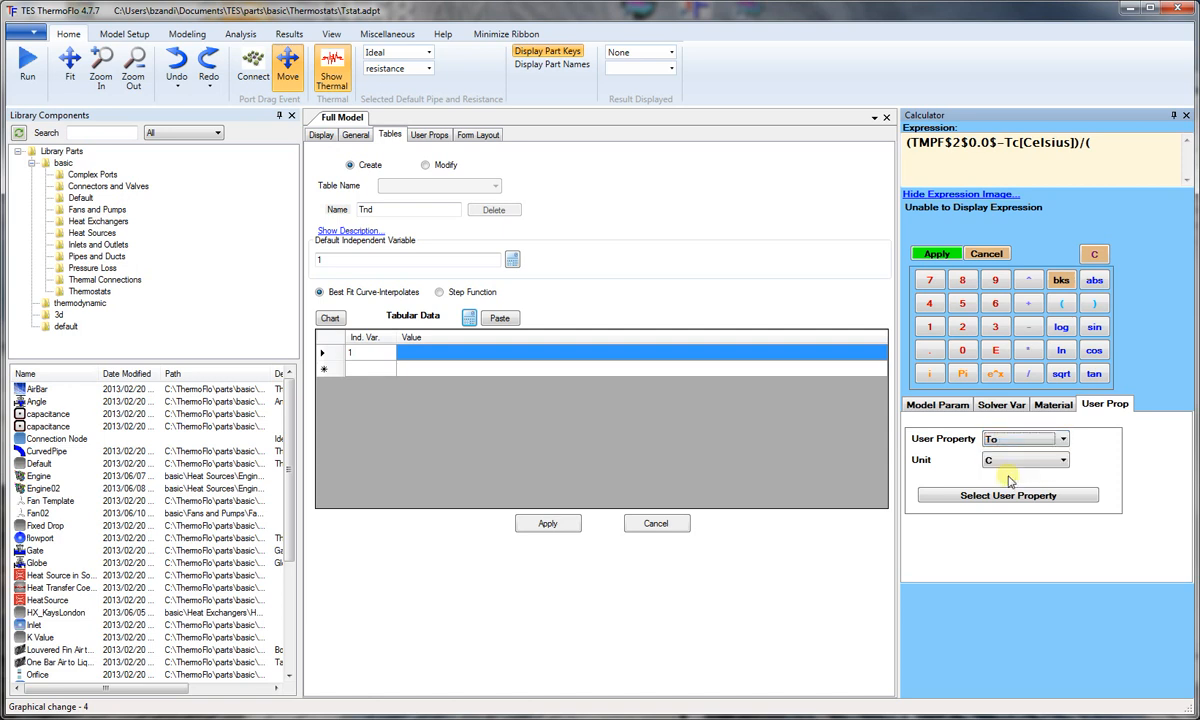
{"action": "left_click", "coordinate": [1008, 496]}
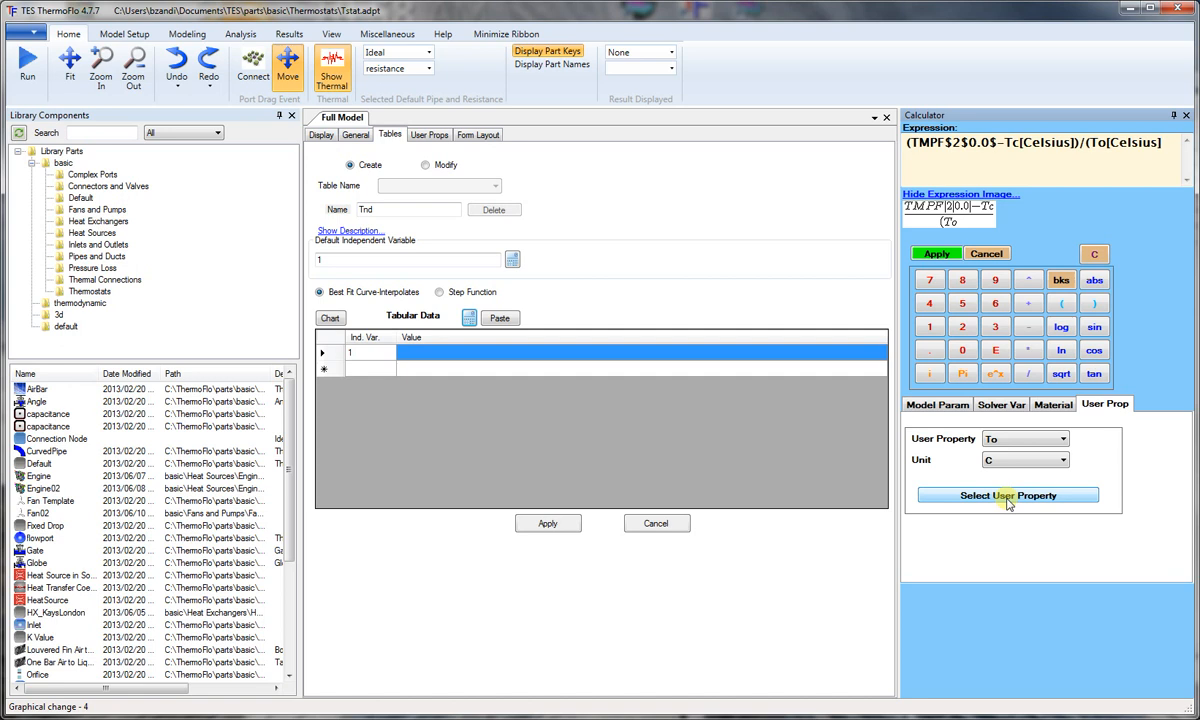
{"action": "type", "text": "-"}
{"action": "left_click", "coordinate": [1060, 440]}
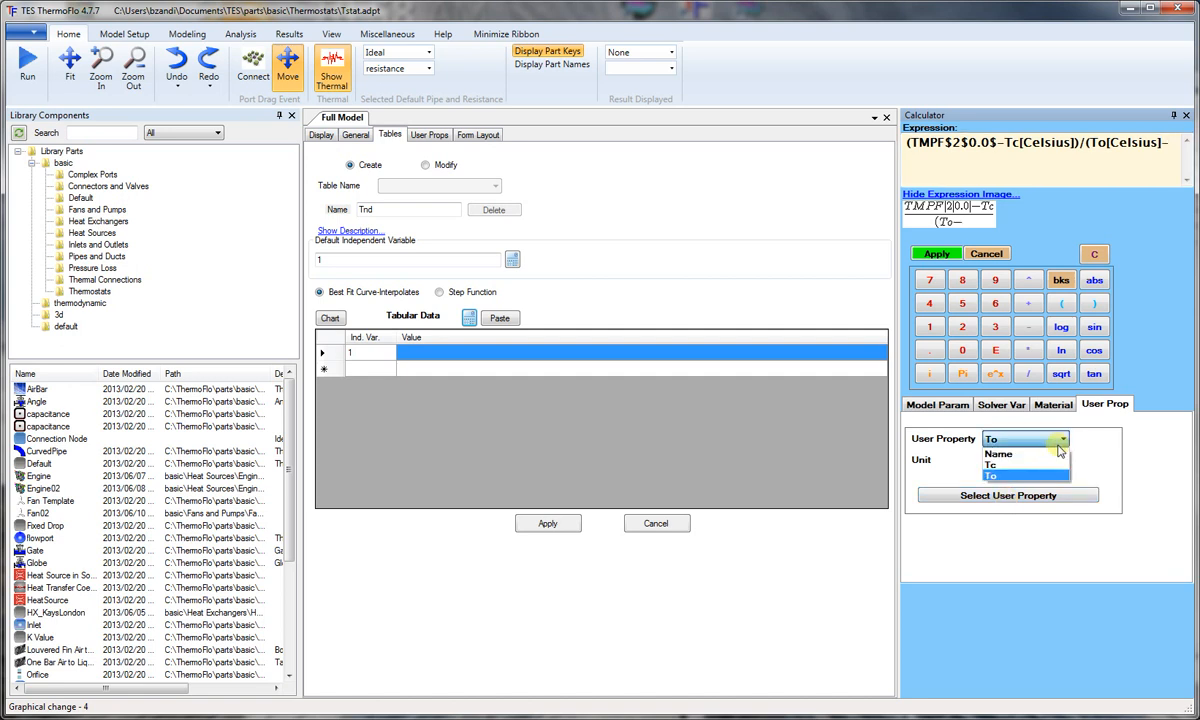
{"action": "left_click", "coordinate": [1026, 465]}
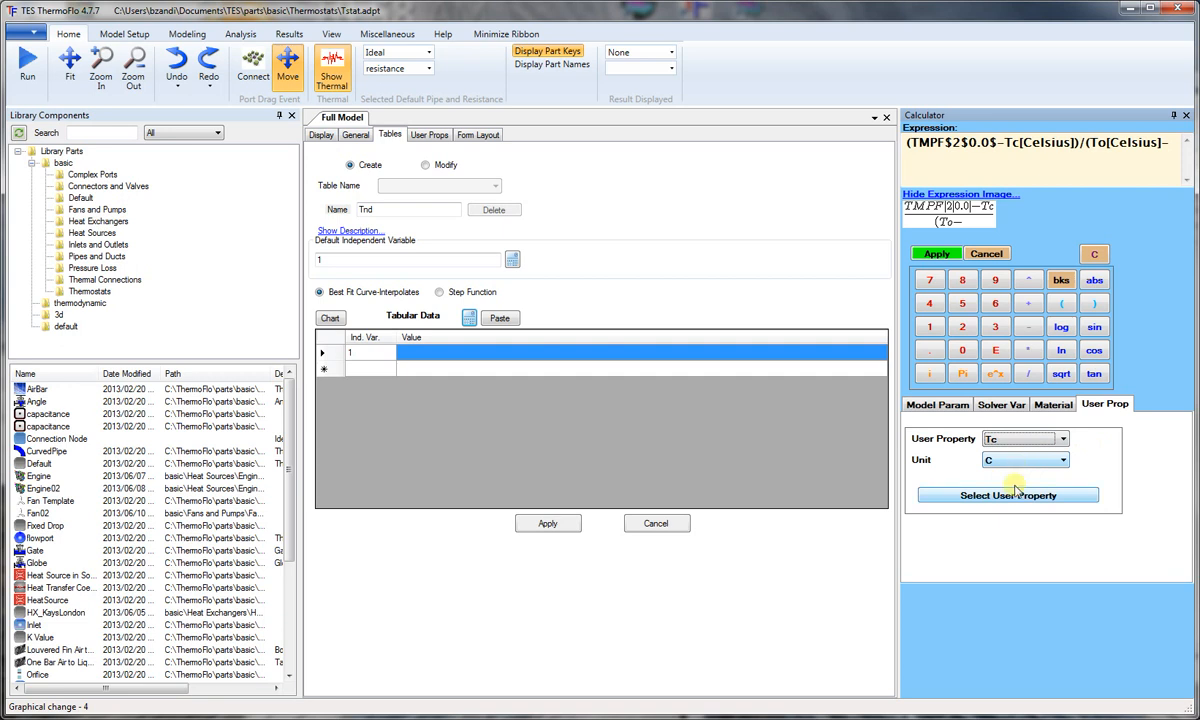
{"action": "left_click", "coordinate": [1012, 497]}
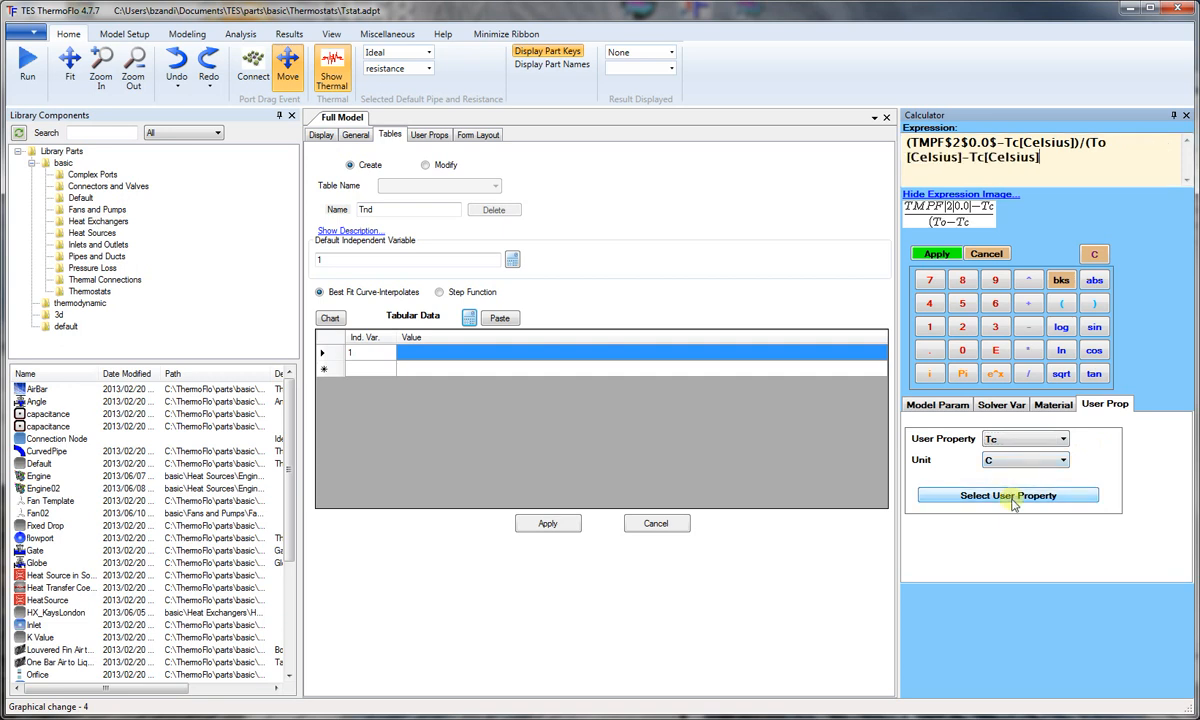
{"action": "type", "text": ")"}
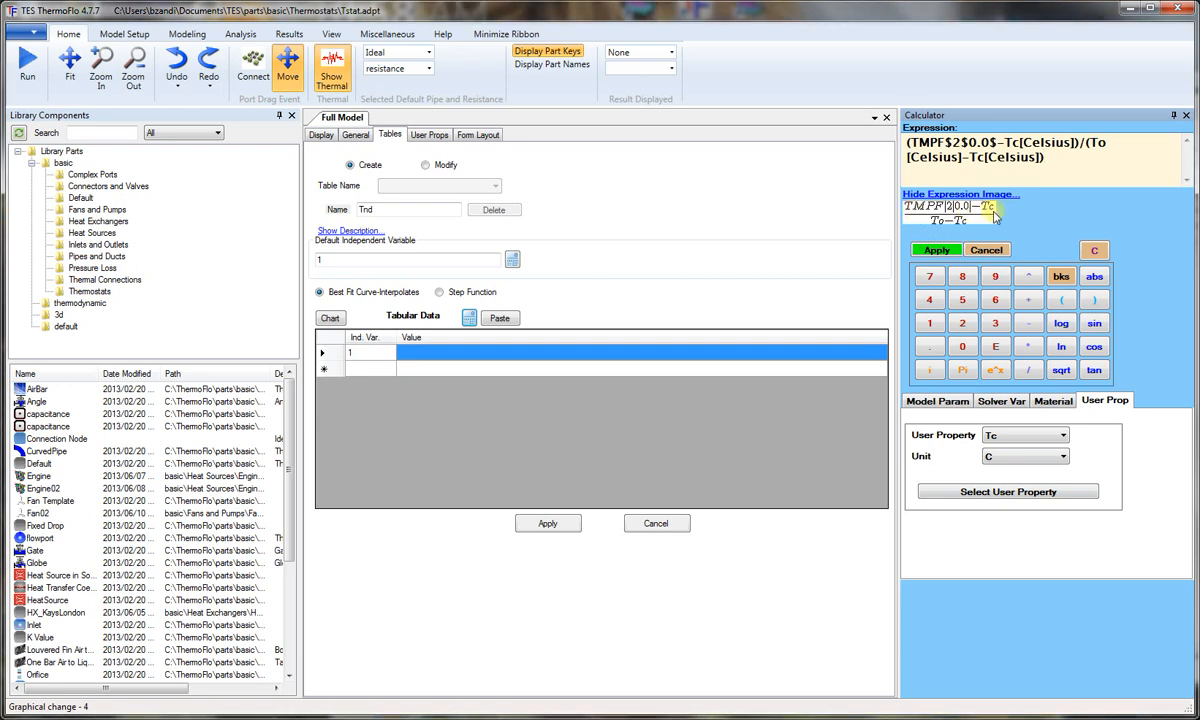
{"action": "left_click", "coordinate": [940, 250]}
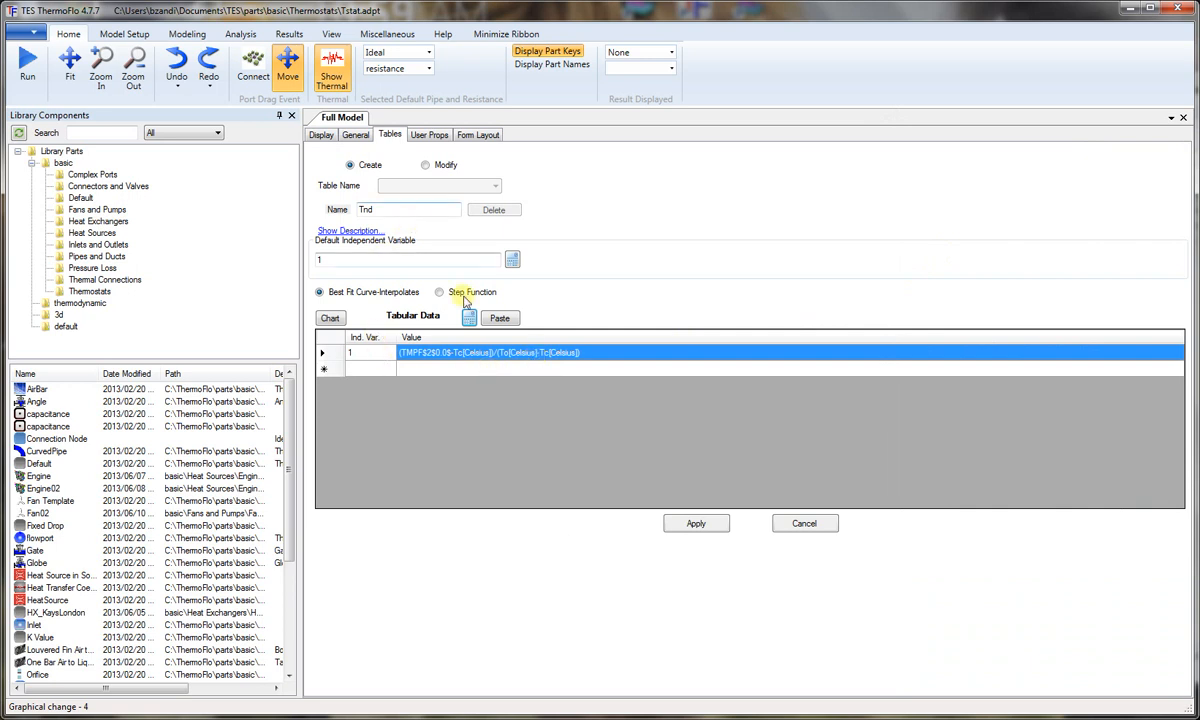
{"action": "left_click", "coordinate": [697, 525]}
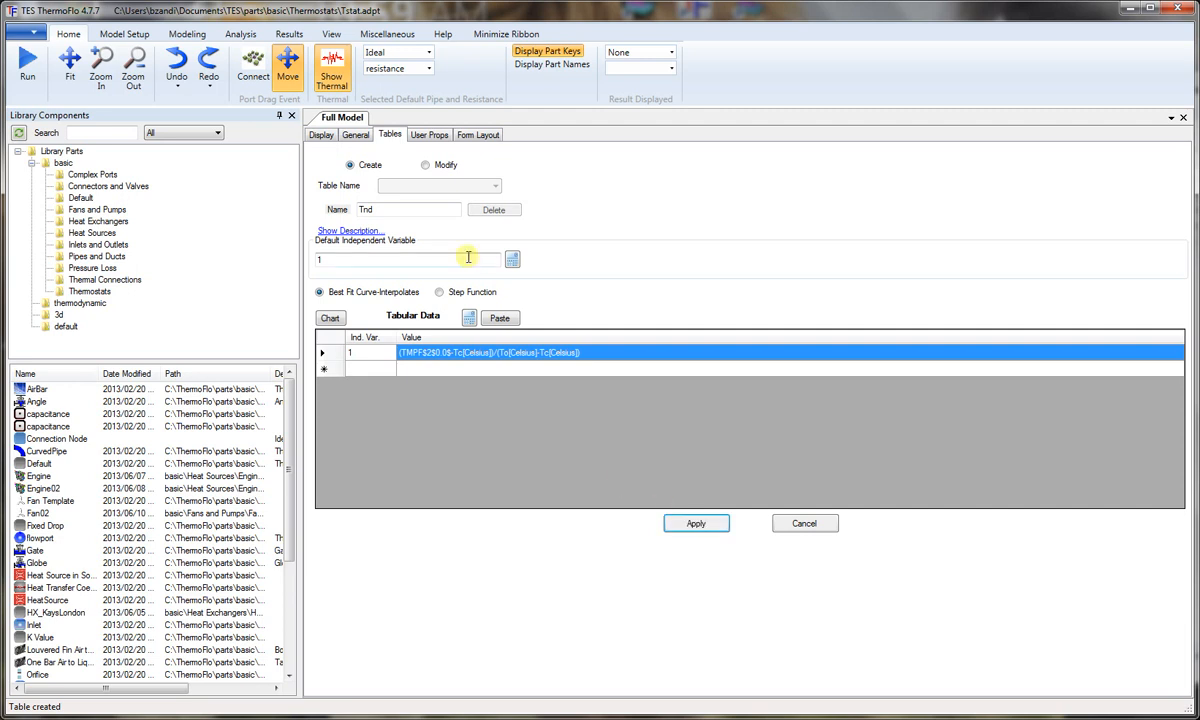
Step: Replace the table name with K_Rad for a new table
{"action": "left_click_drag", "start_coordinate": [385, 209], "coordinate": [299, 207]}
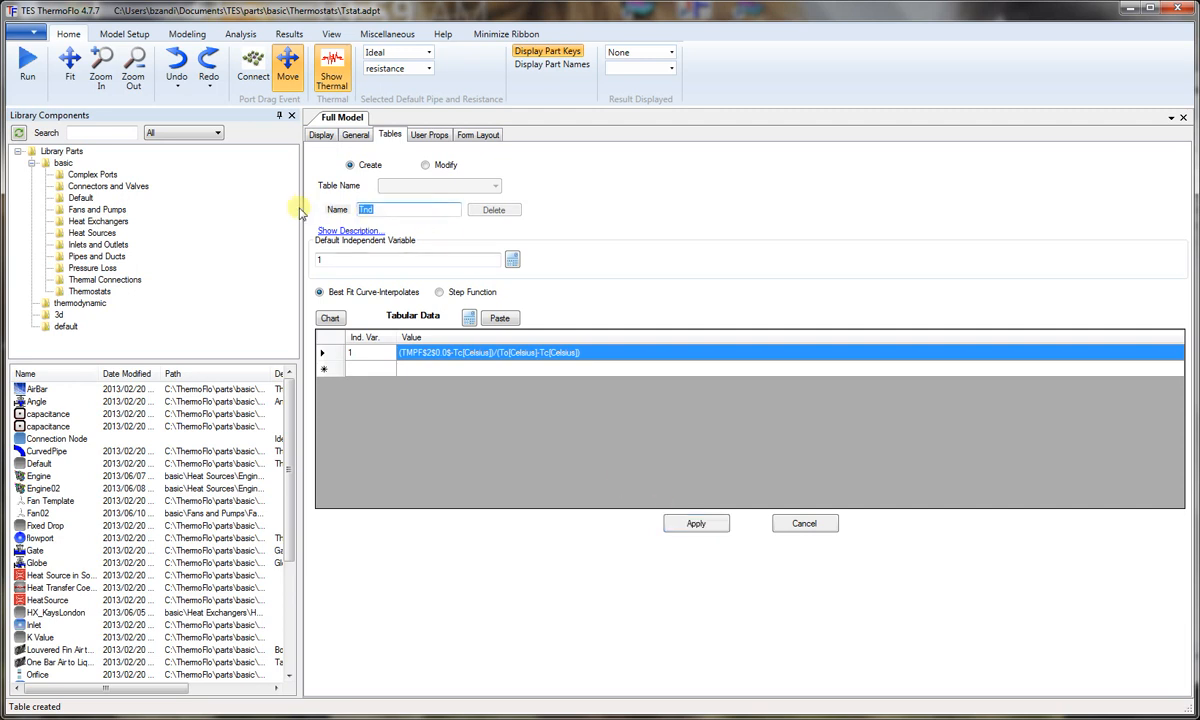
{"action": "type", "text": "K_Rad"}
Step: Replace the default independent variable of K_Rad with a reference to table Tnd, T#Tnd[1]
{"action": "left_click", "coordinate": [511, 260]}
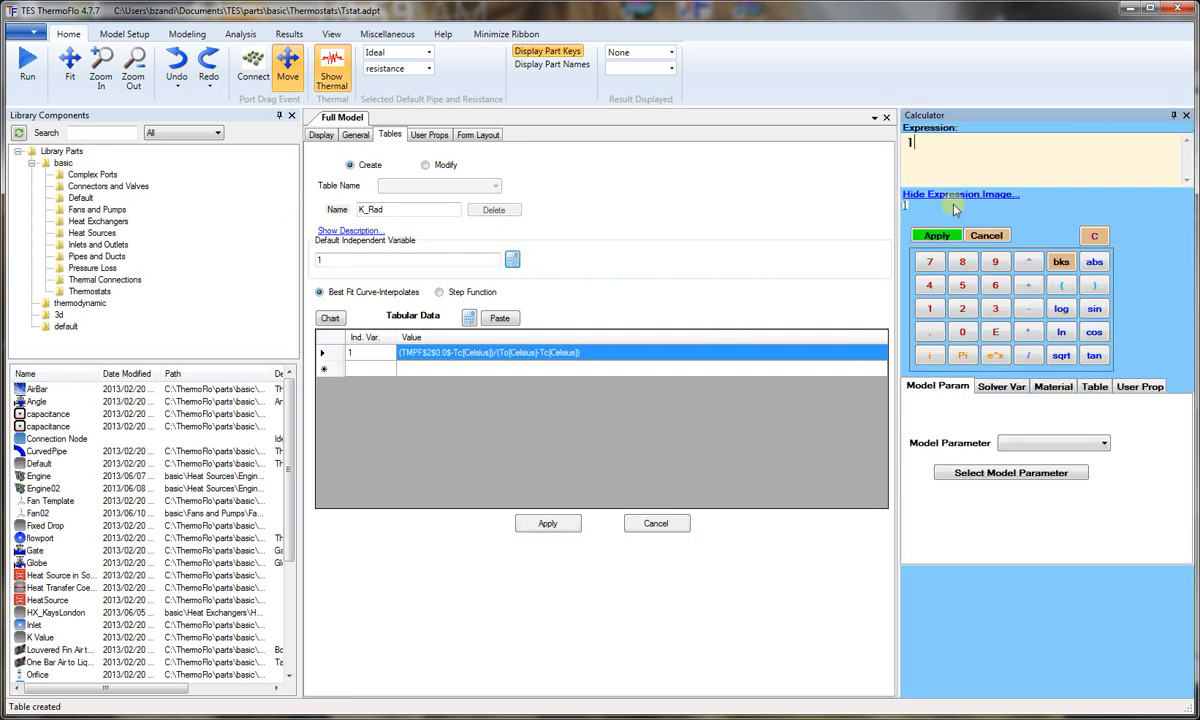
{"action": "left_click", "coordinate": [937, 233]}
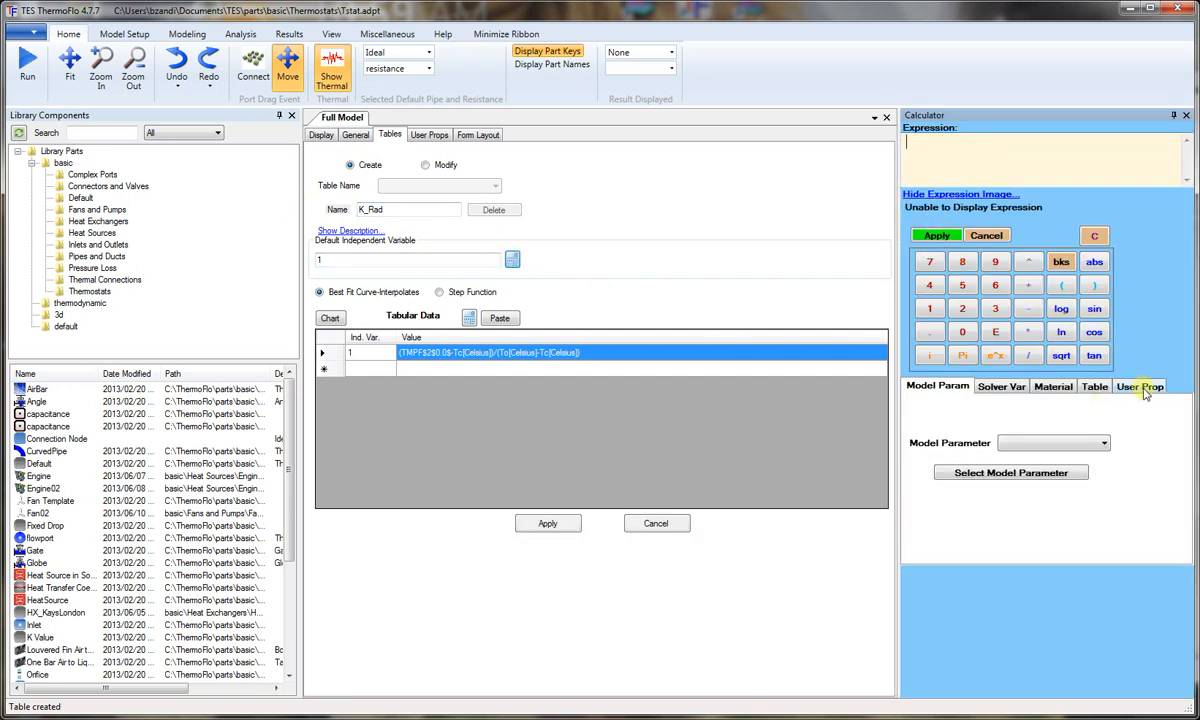
{"action": "left_click", "coordinate": [1104, 388]}
{"action": "left_click", "coordinate": [1035, 438]}
{"action": "left_click", "coordinate": [982, 453]}
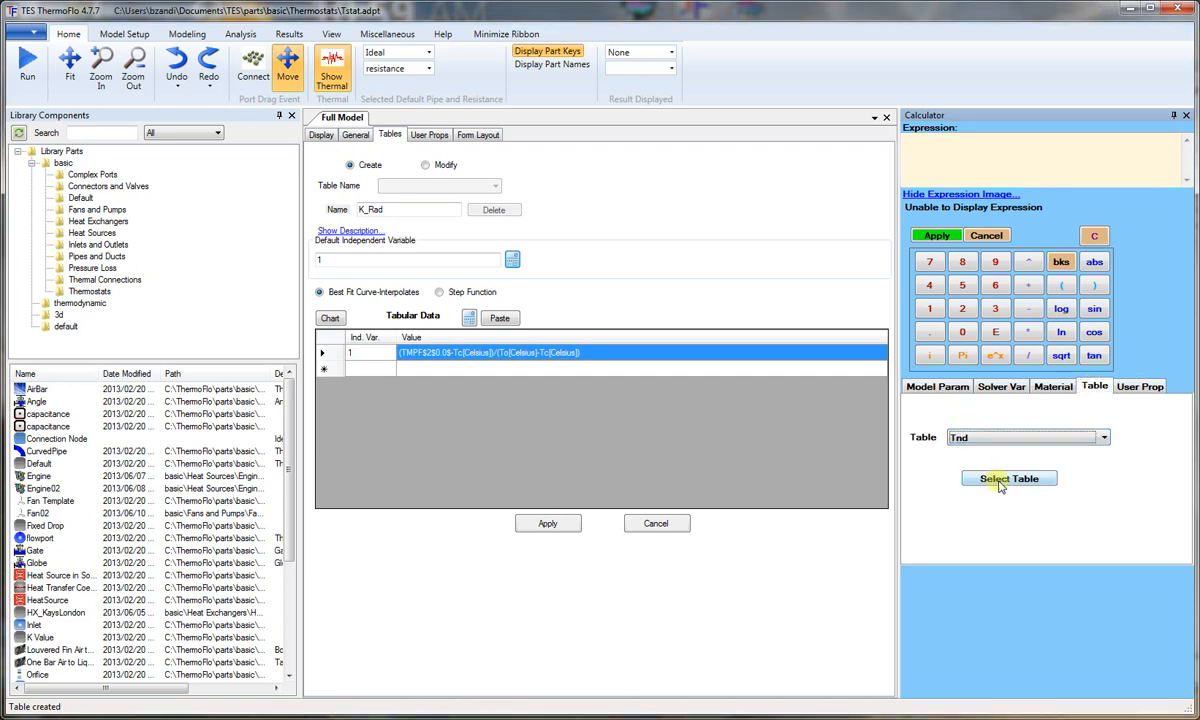
{"action": "left_click", "coordinate": [995, 479]}
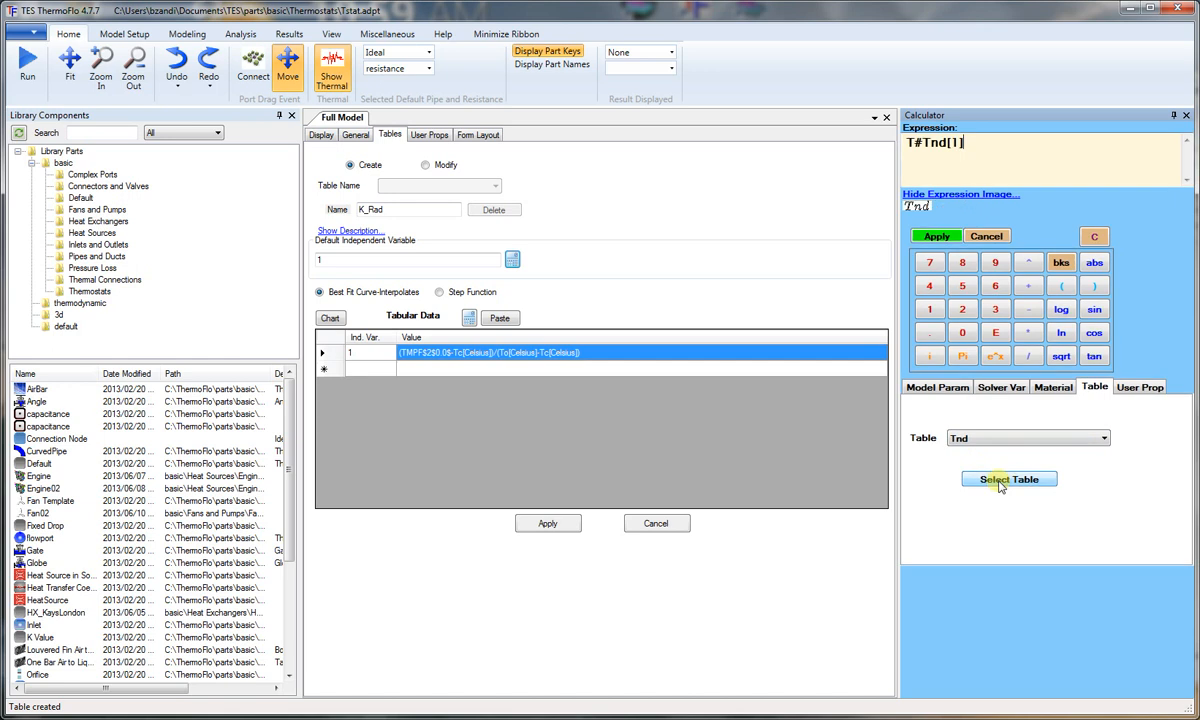
{"action": "left_click", "coordinate": [937, 238]}
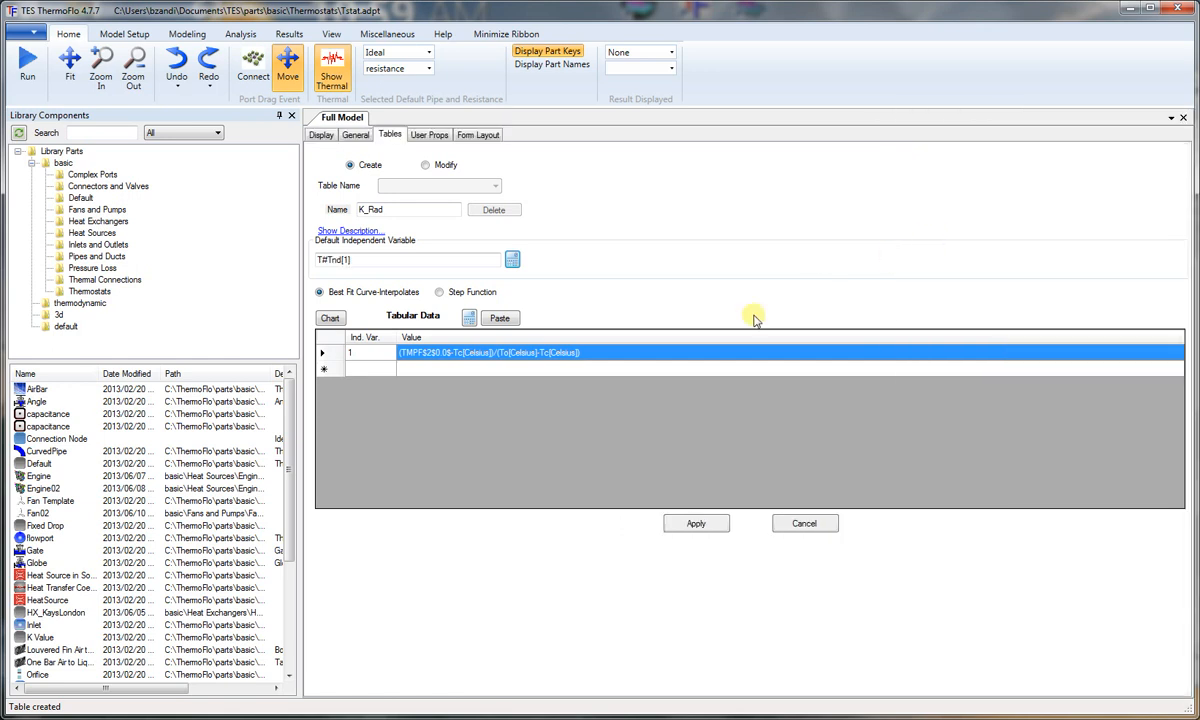
Step: Make the K_Rad table a step function and give its first row a high limit of 0 and a value of 100000
{"action": "left_click", "coordinate": [441, 292]}
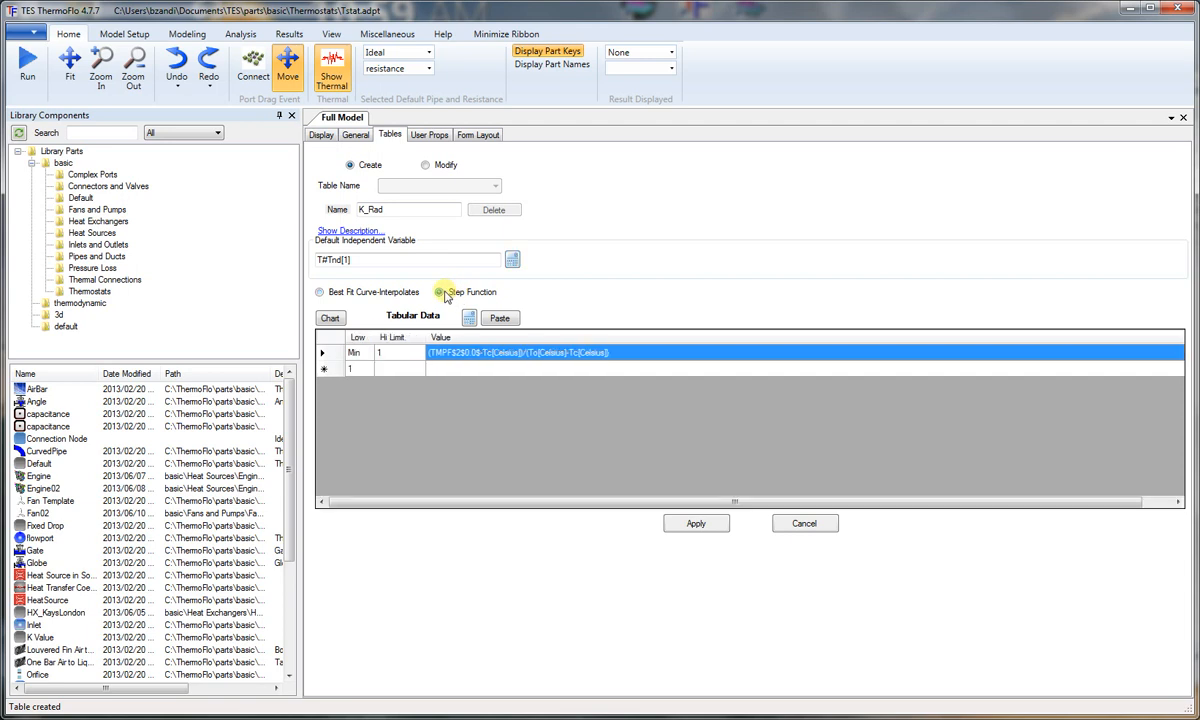
{"action": "left_click", "coordinate": [397, 353]}
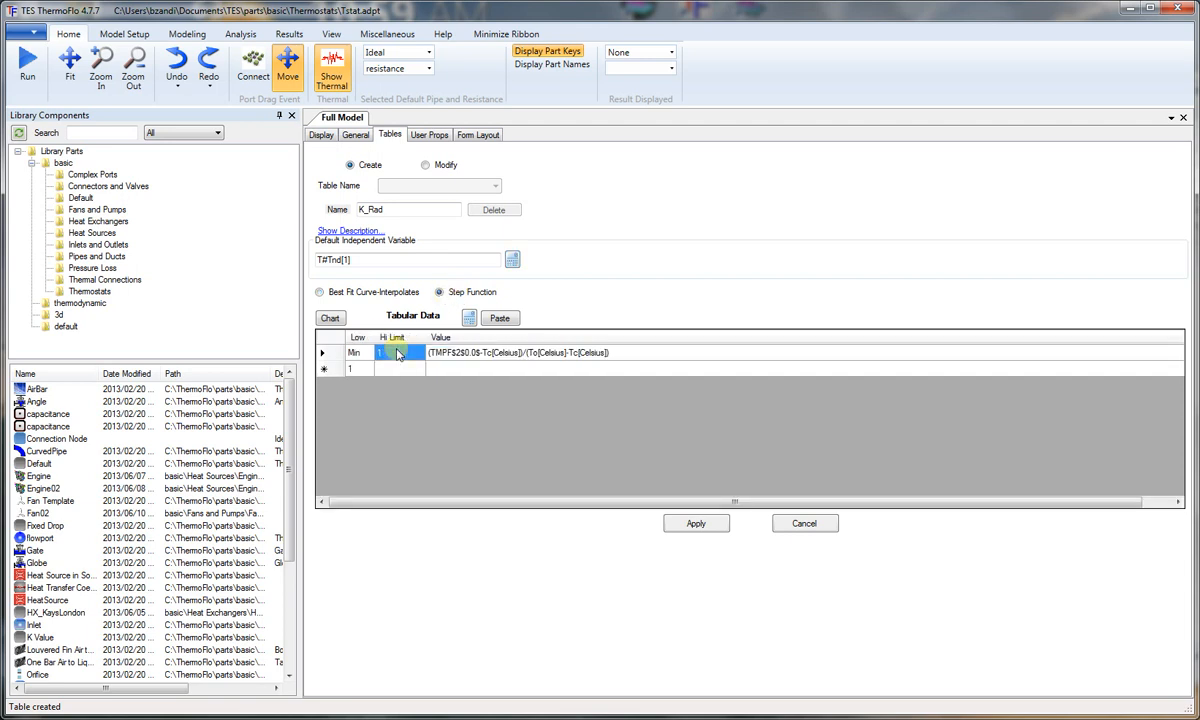
{"action": "type", "text": "0"}
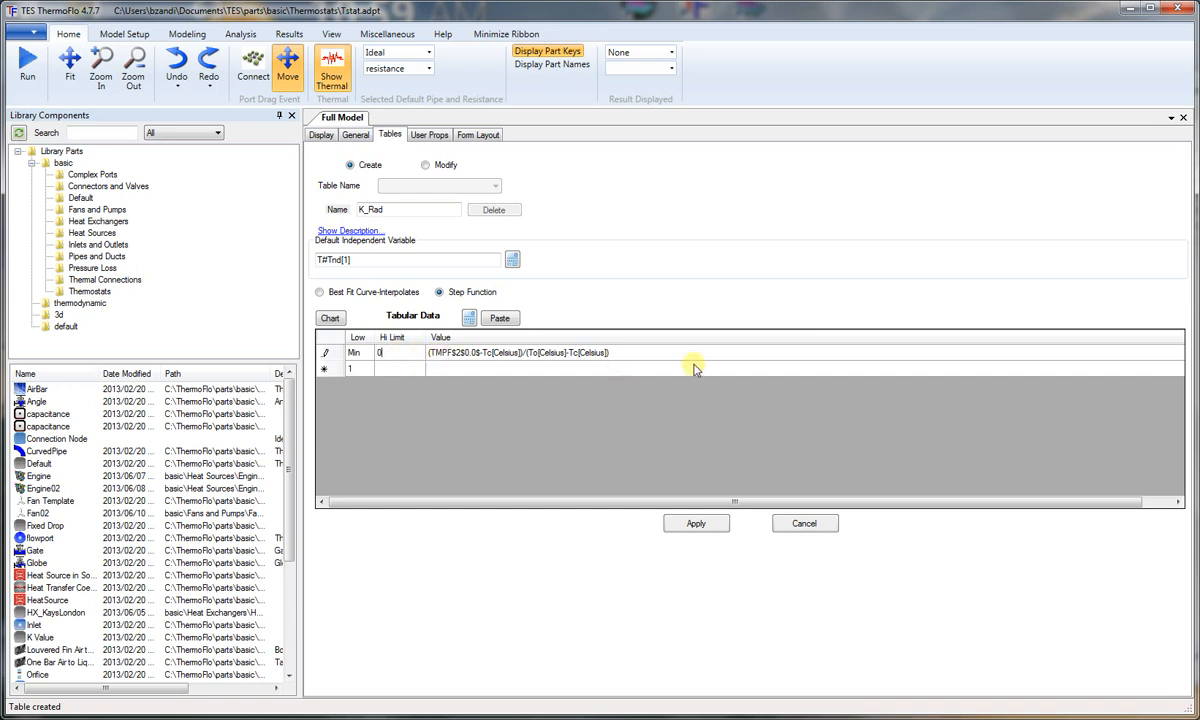
{"action": "left_click", "coordinate": [652, 353]}
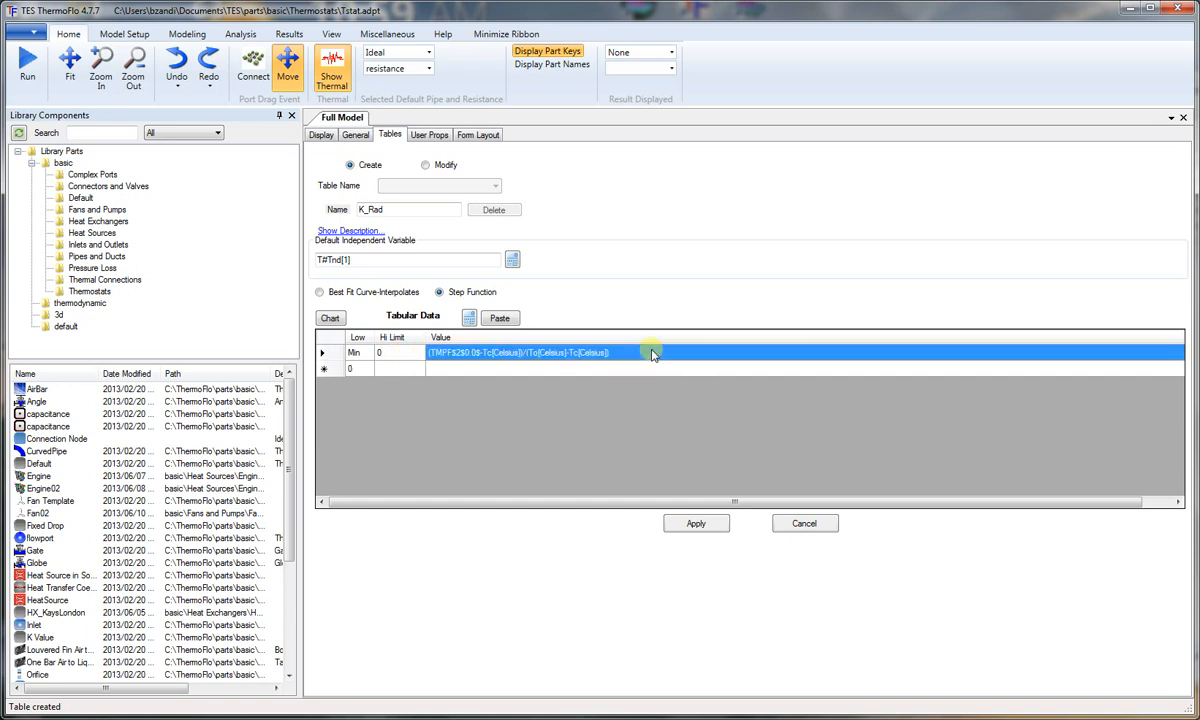
{"action": "type", "text": "100"}
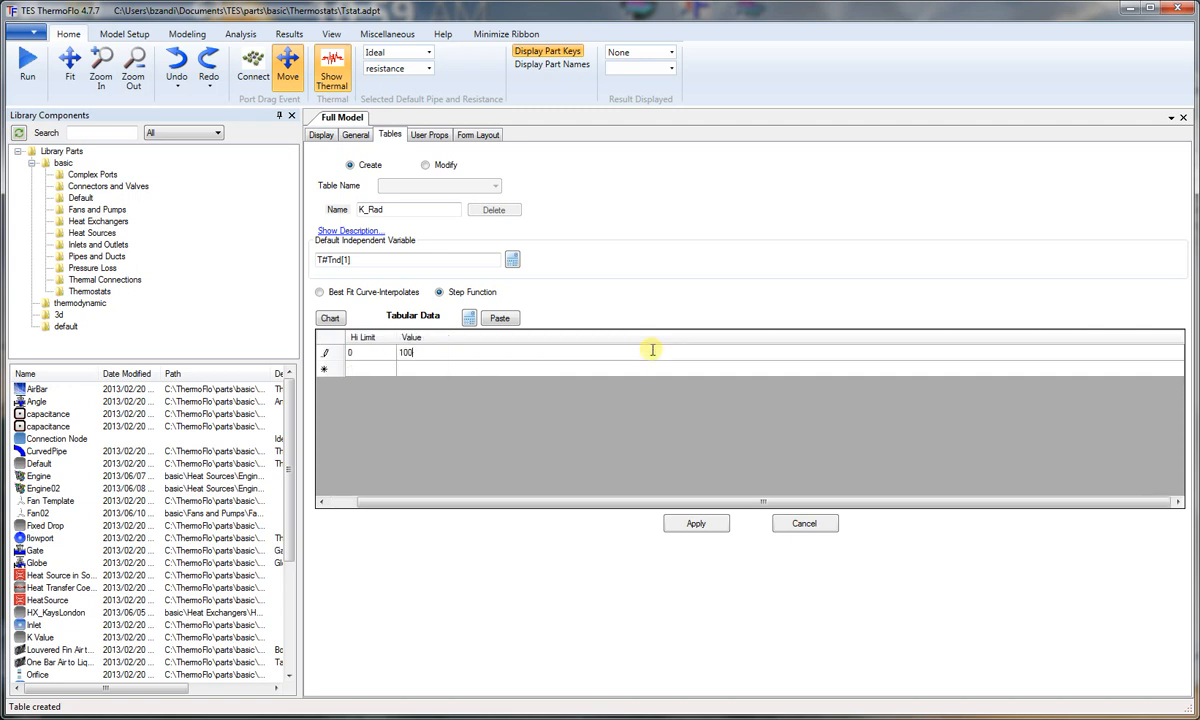
{"action": "type", "text": "000"}
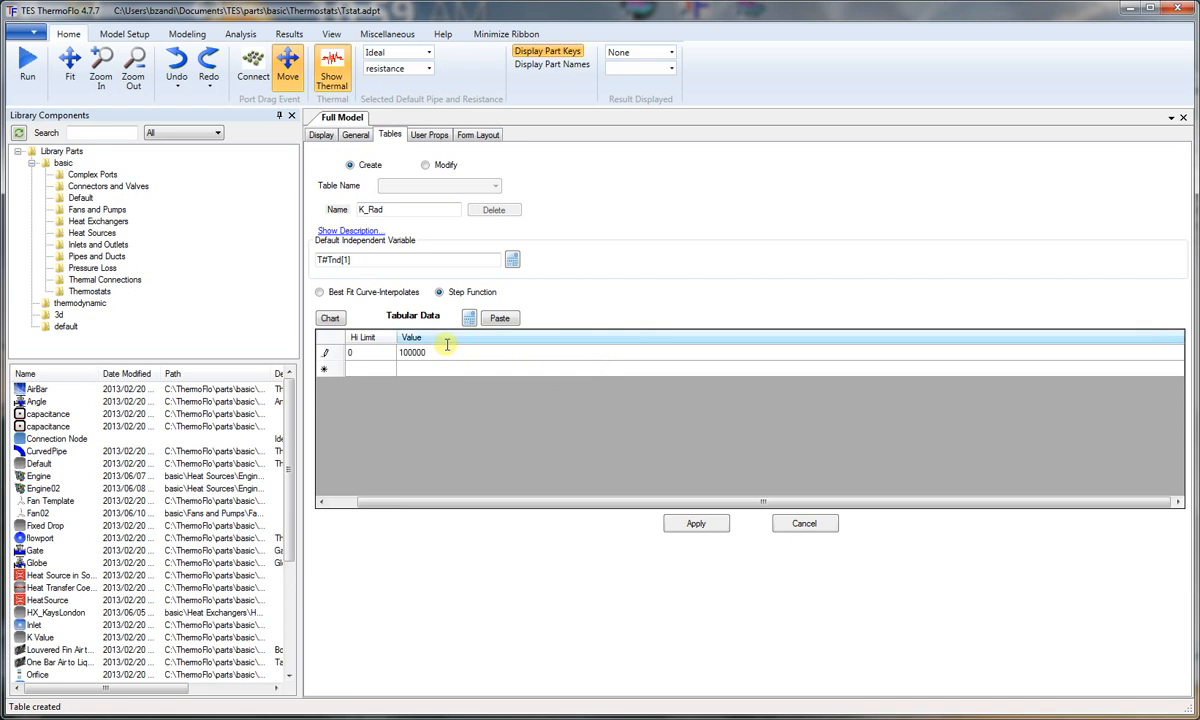
Step: Add a second row to the K_Rad table with high limit 1 and value 5
{"action": "left_click", "coordinate": [348, 368]}
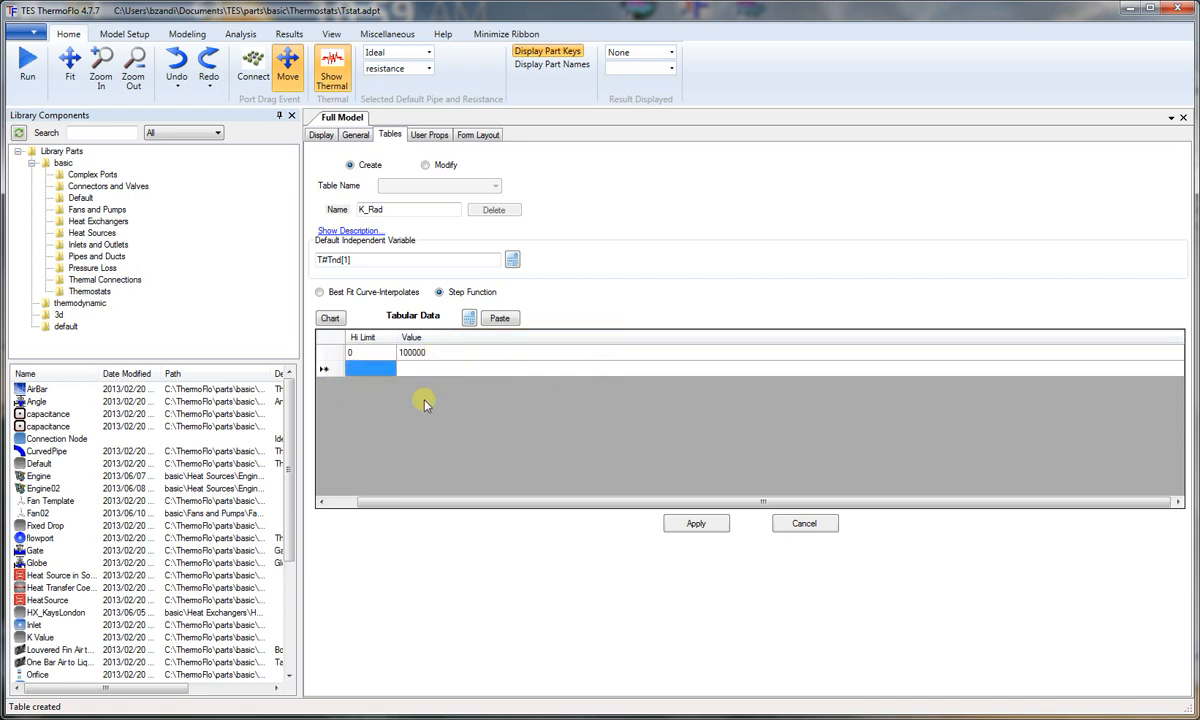
{"action": "left_click_drag", "start_coordinate": [501, 503], "coordinate": [455, 505]}
{"action": "type", "text": "1"}
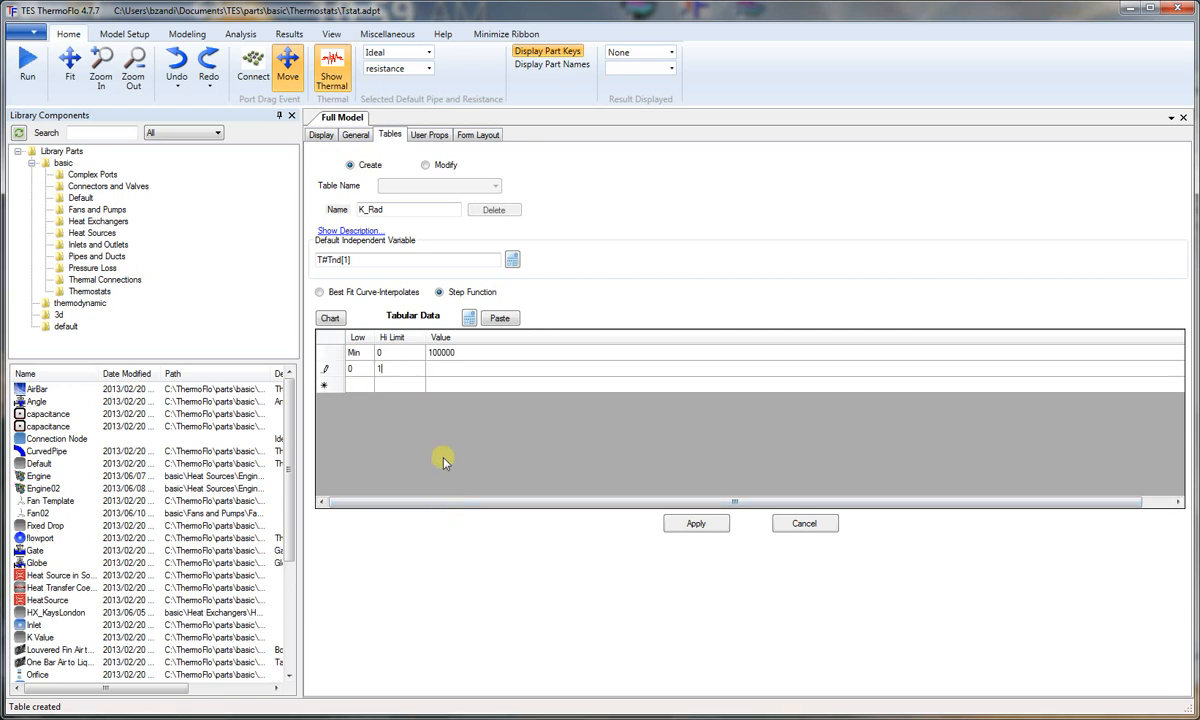
{"action": "left_click", "coordinate": [450, 370]}
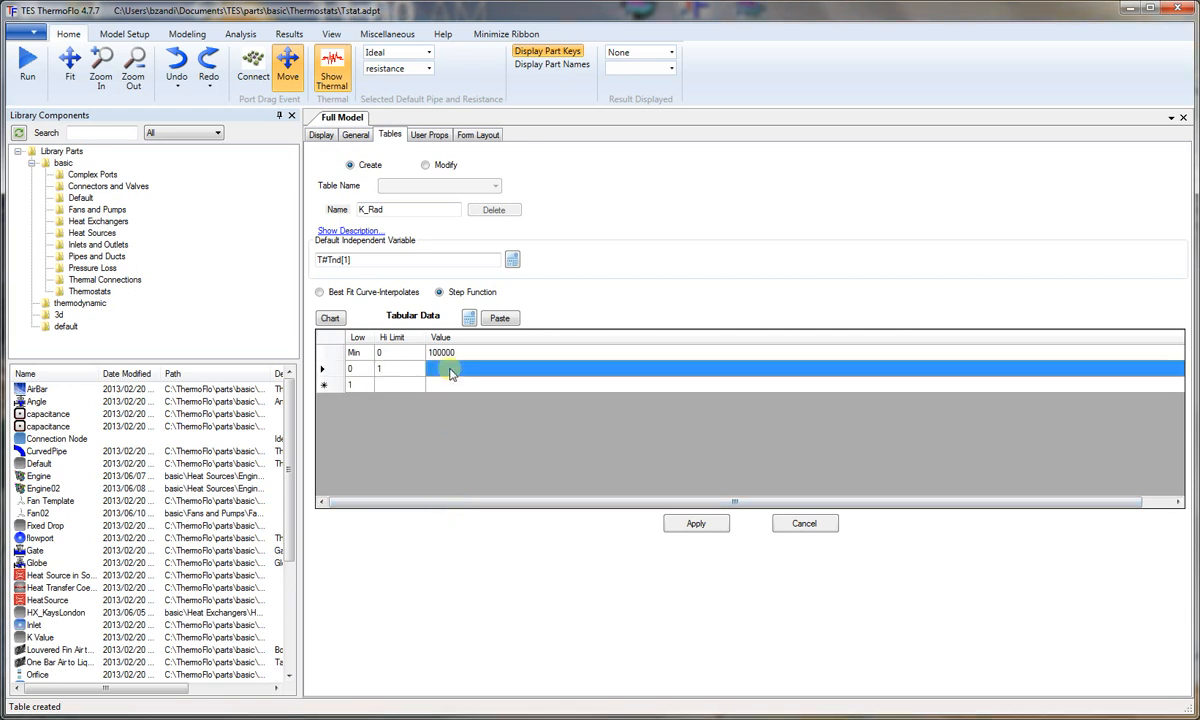
{"action": "type", "text": "5"}
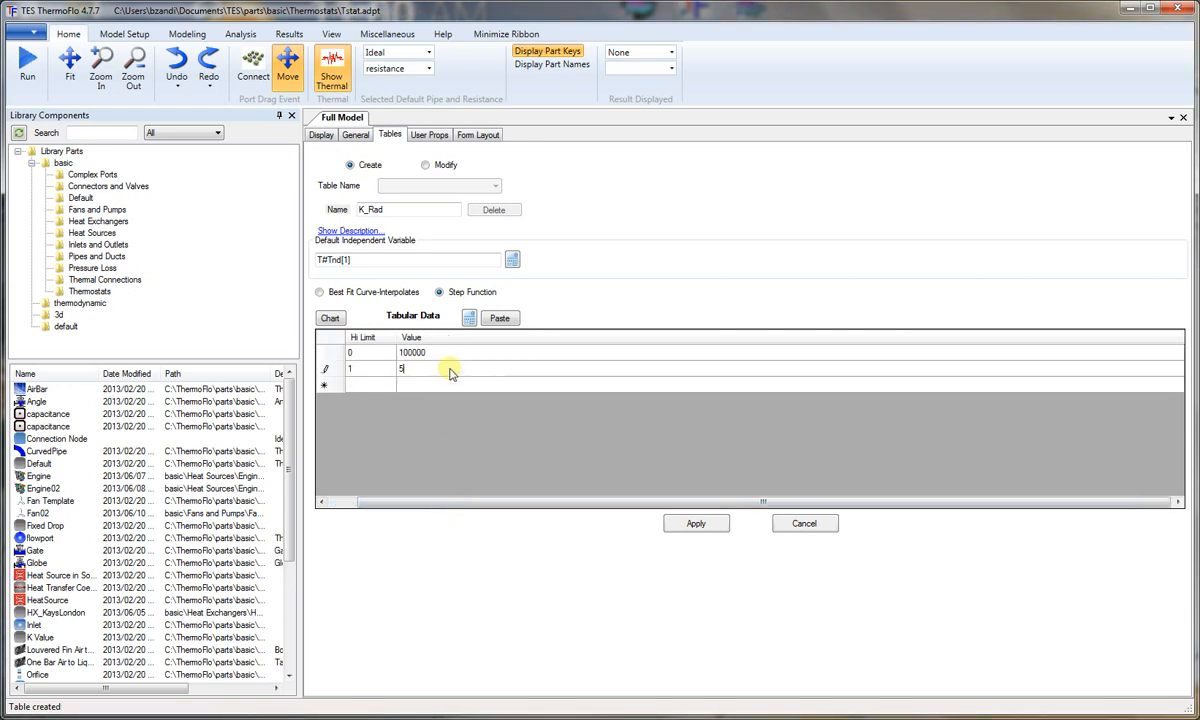
Step: Add a third row to the K_Rad table with high limit 1000 and value 2, and create the table
{"action": "left_click", "coordinate": [377, 386]}
{"action": "left_click_drag", "start_coordinate": [677, 505], "coordinate": [605, 513]}
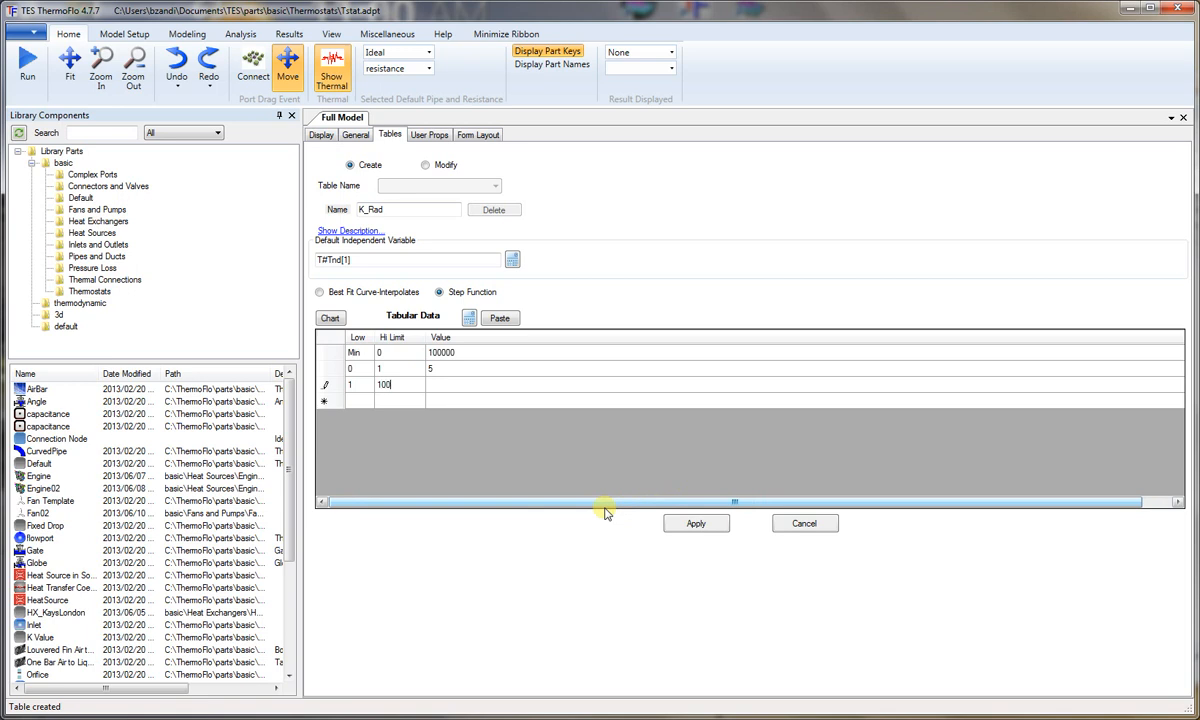
{"action": "type", "text": "0"}
{"action": "left_click", "coordinate": [452, 386]}
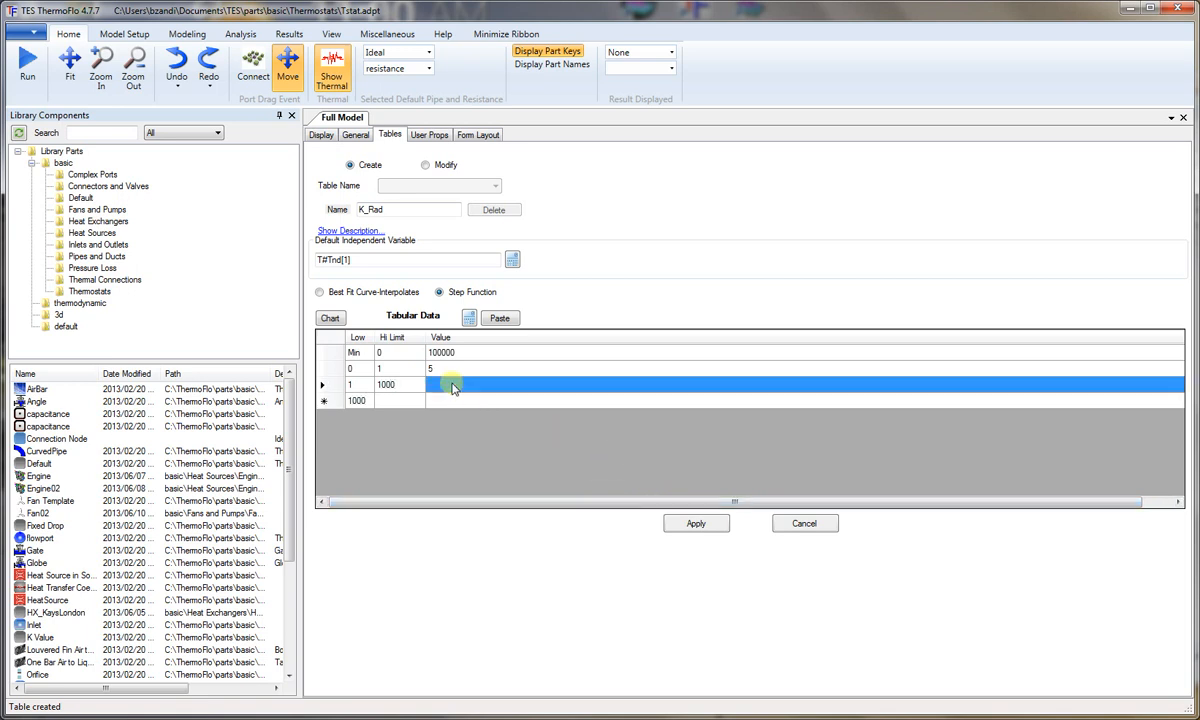
{"action": "type", "text": "2"}
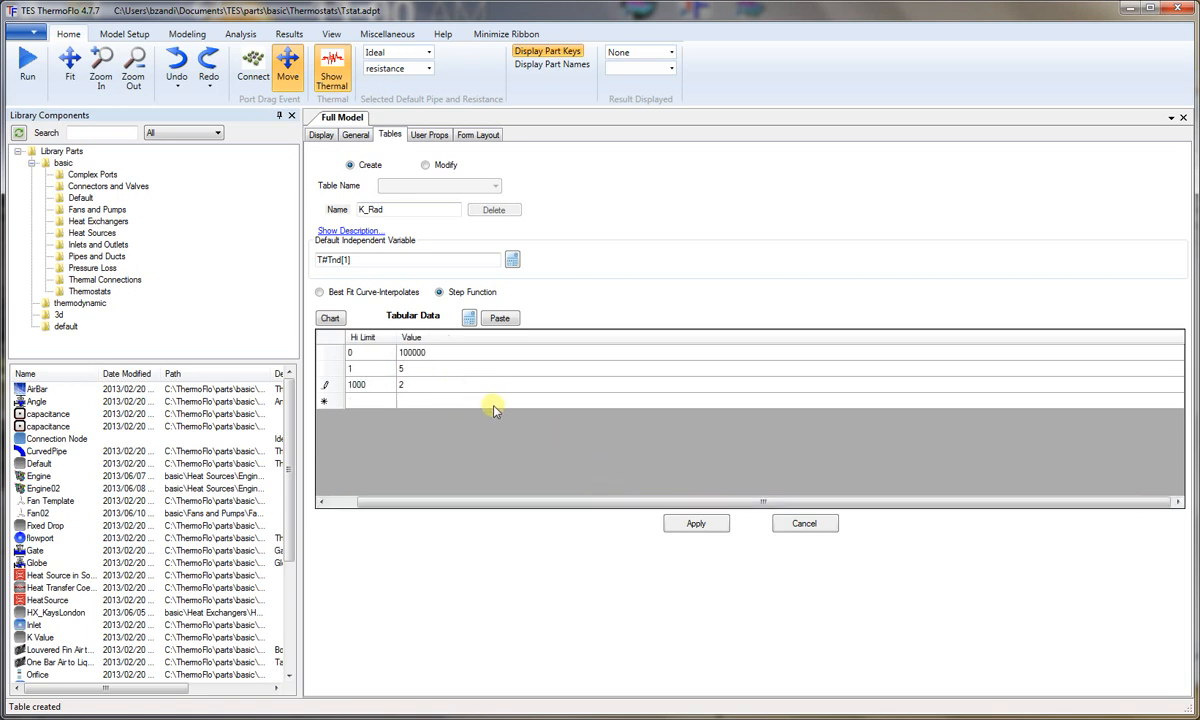
{"action": "left_click_drag", "start_coordinate": [589, 507], "coordinate": [509, 506]}
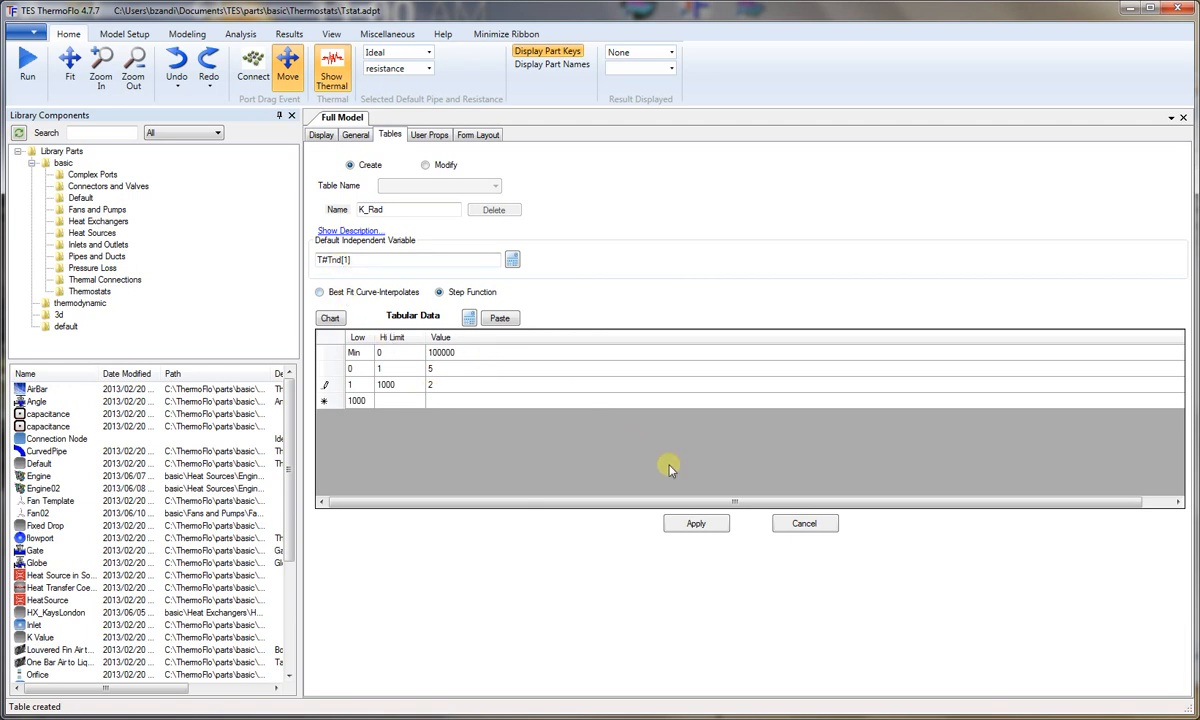
{"action": "left_click", "coordinate": [700, 526]}
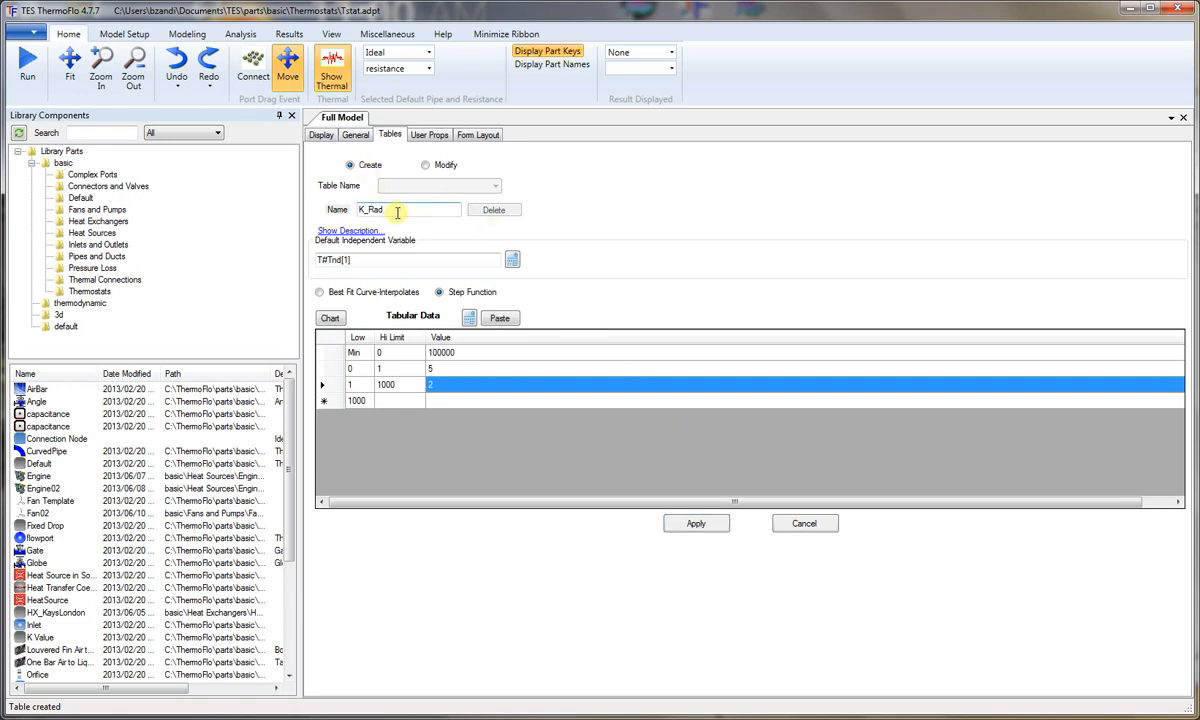
Step: Create a second step-function table named K_By with values 5, 10 and 100000 for high limits 0, 1 and 1000
{"action": "left_click_drag", "start_coordinate": [369, 209], "coordinate": [388, 209]}
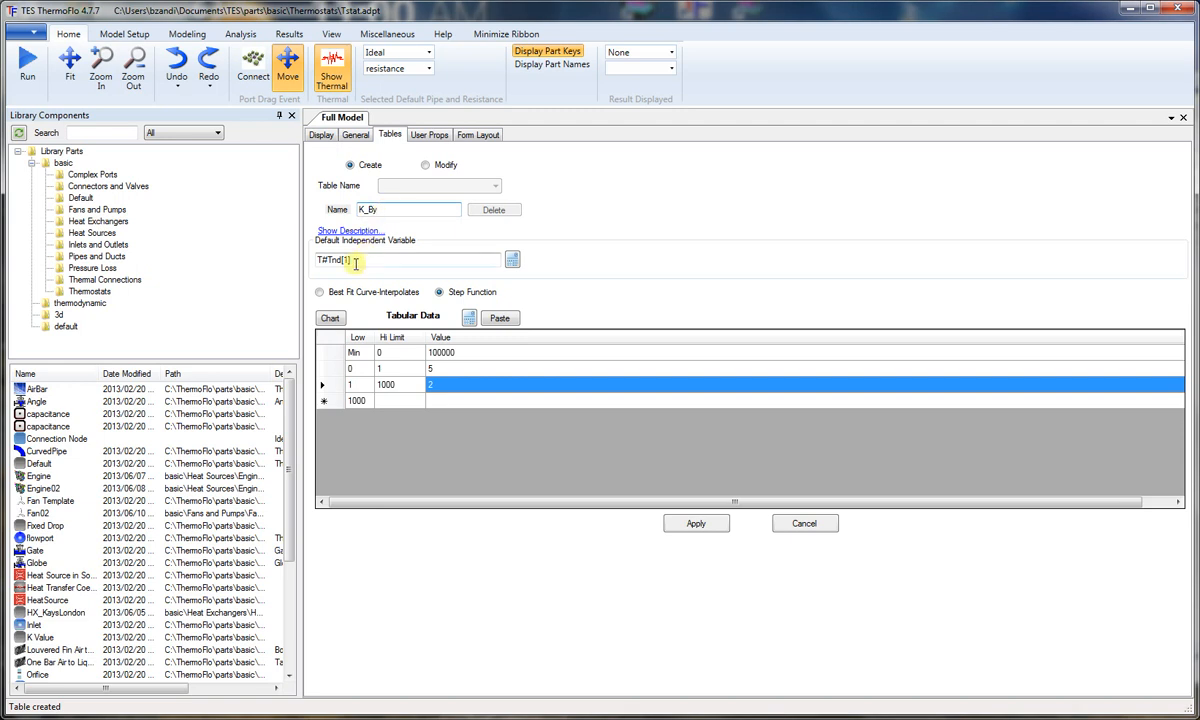
{"action": "left_click", "coordinate": [432, 356]}
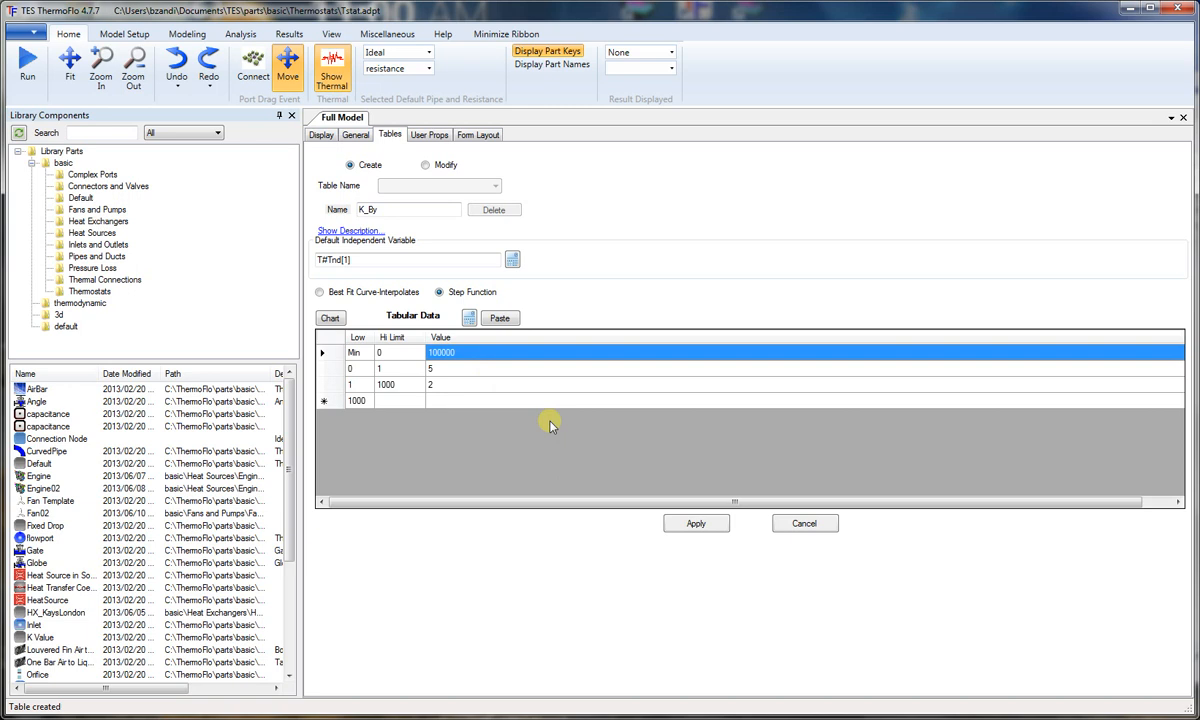
{"action": "type", "text": "5"}
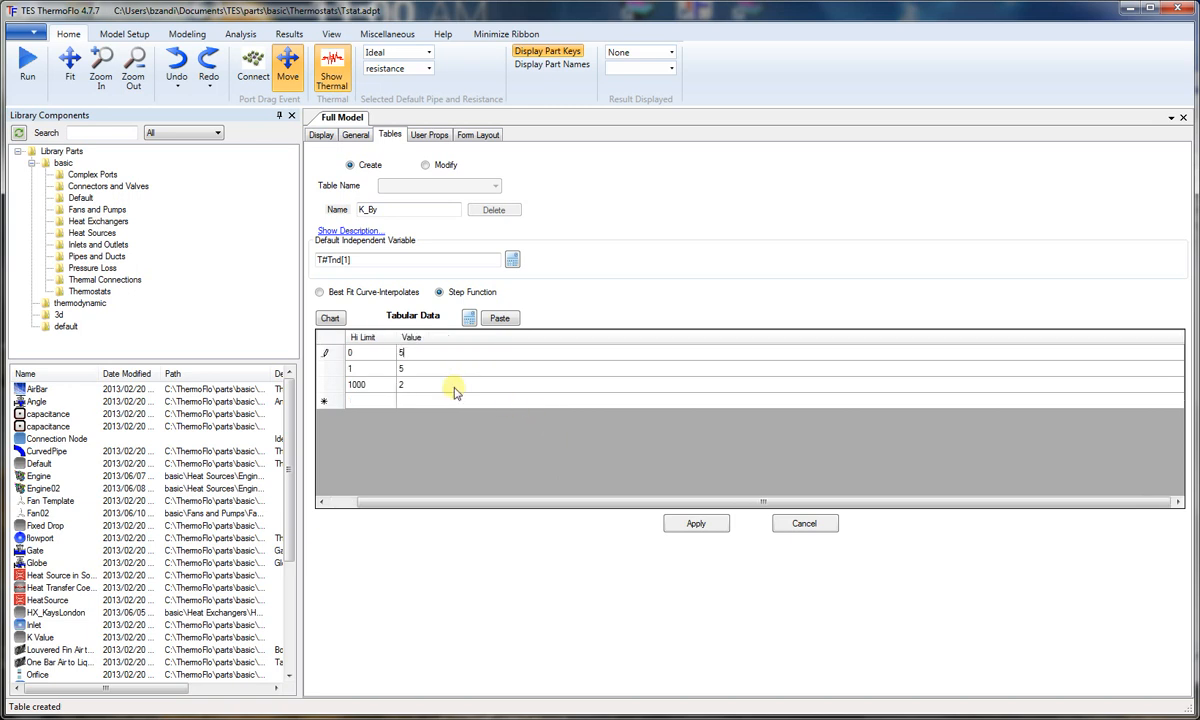
{"action": "left_click", "coordinate": [424, 370]}
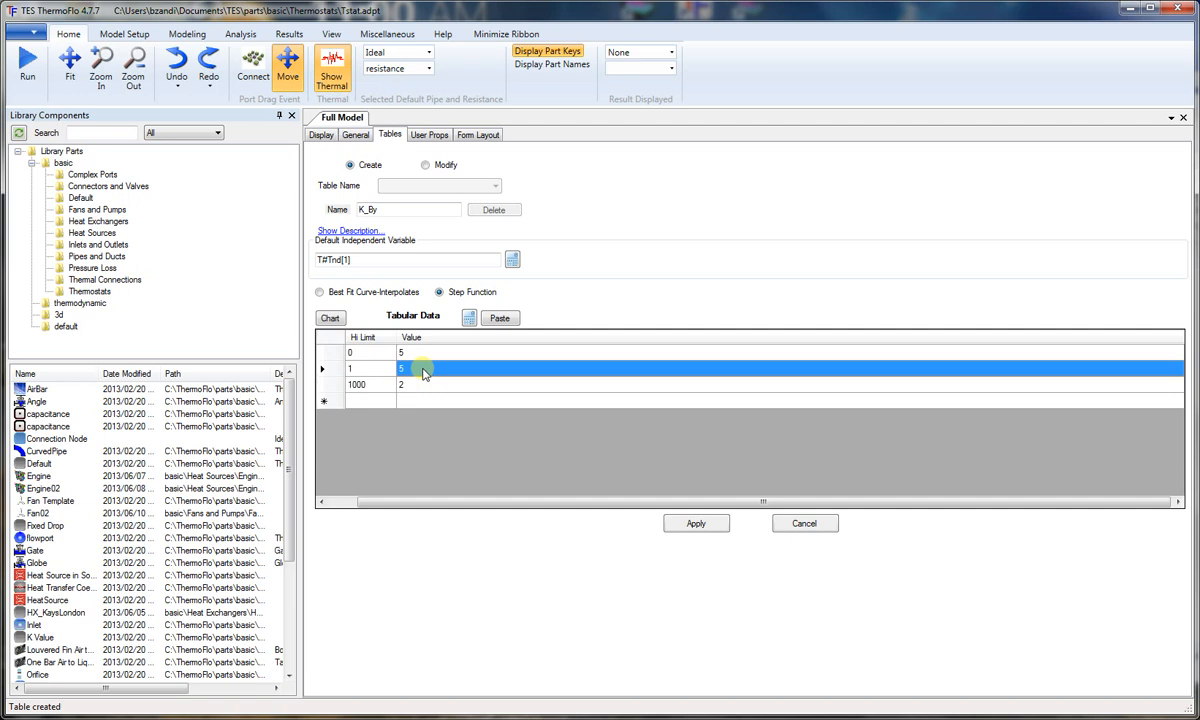
{"action": "type", "text": "10"}
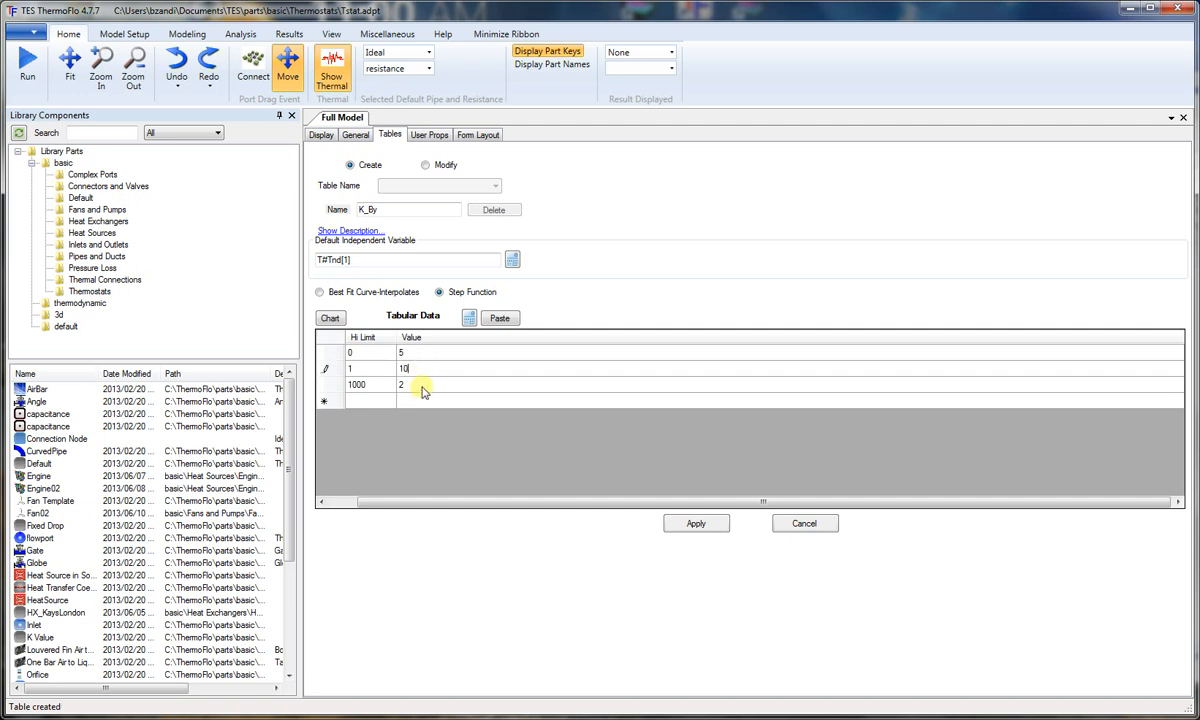
{"action": "left_click", "coordinate": [418, 385]}
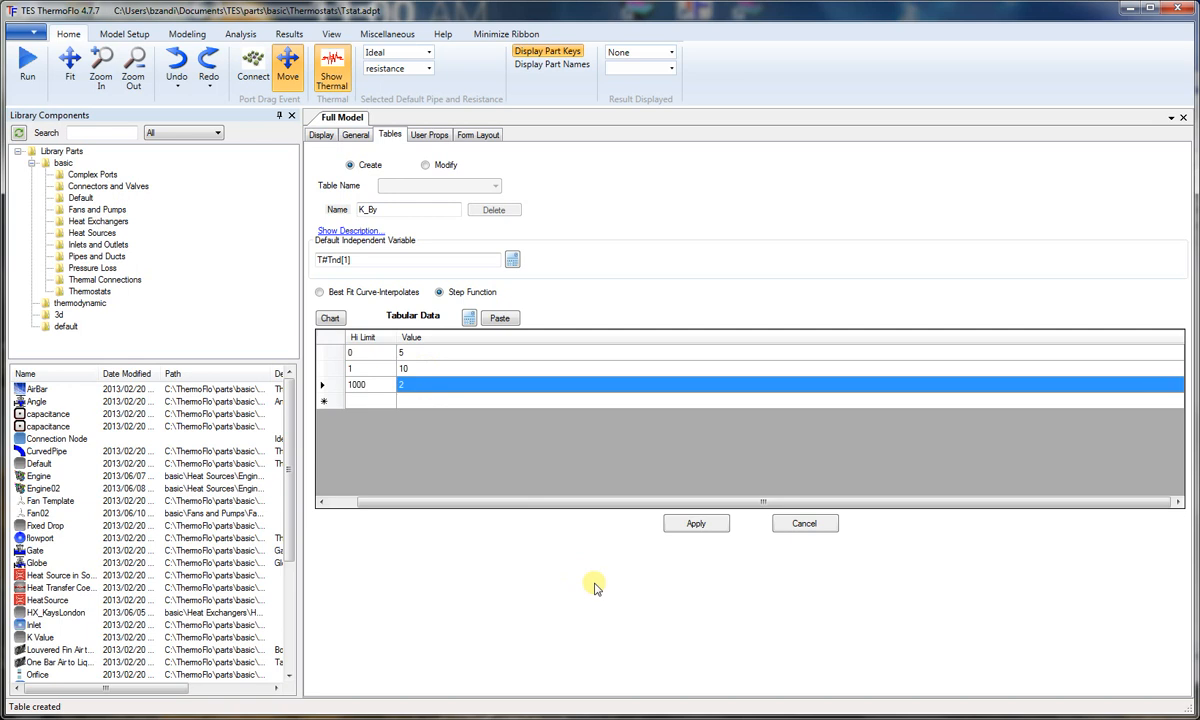
{"action": "type", "text": "100000"}
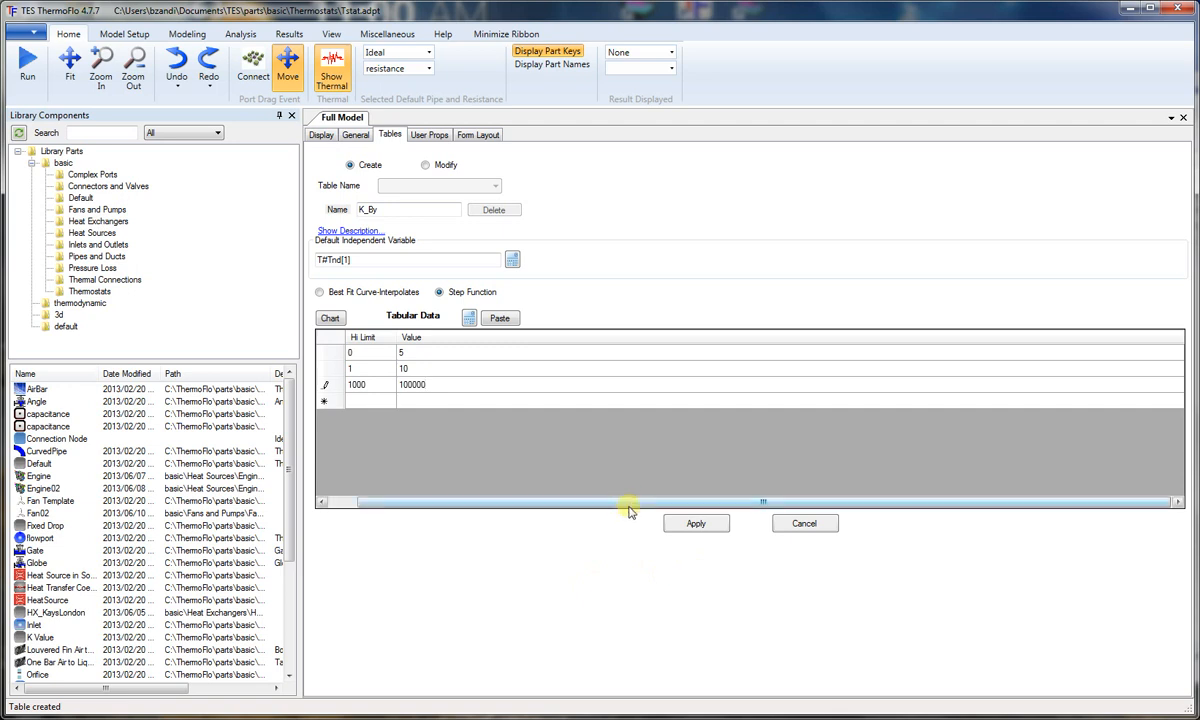
{"action": "left_click_drag", "start_coordinate": [629, 503], "coordinate": [556, 507]}
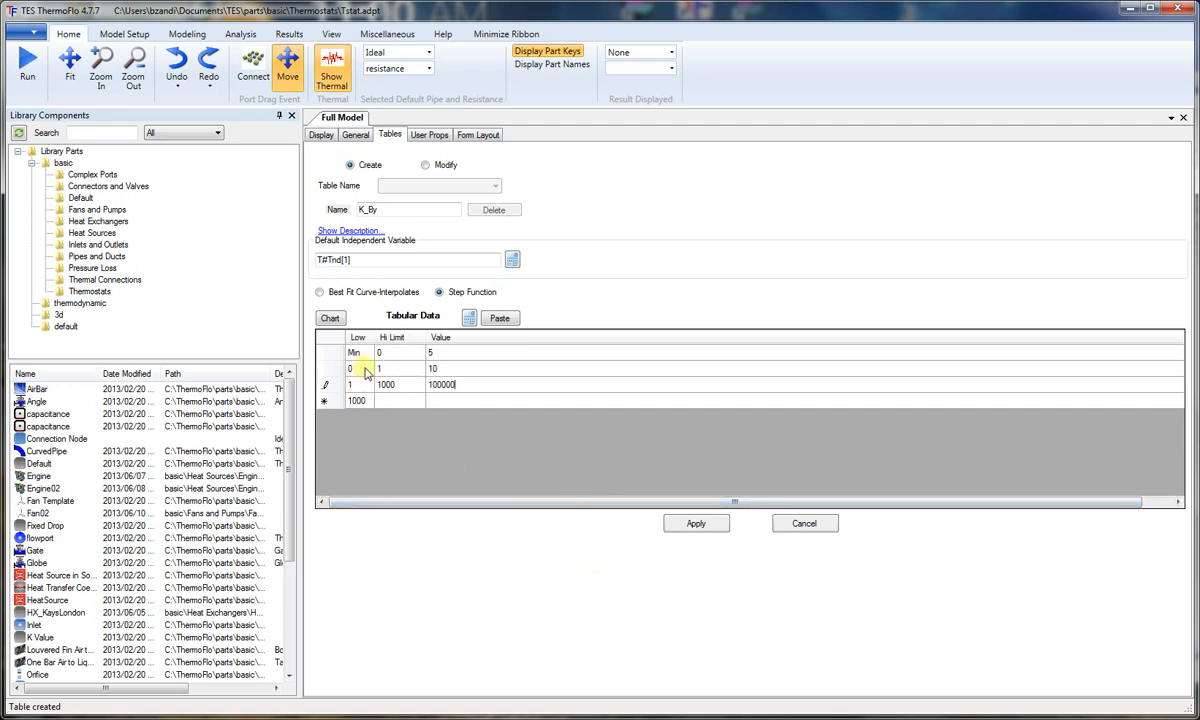
{"action": "left_click", "coordinate": [711, 527]}
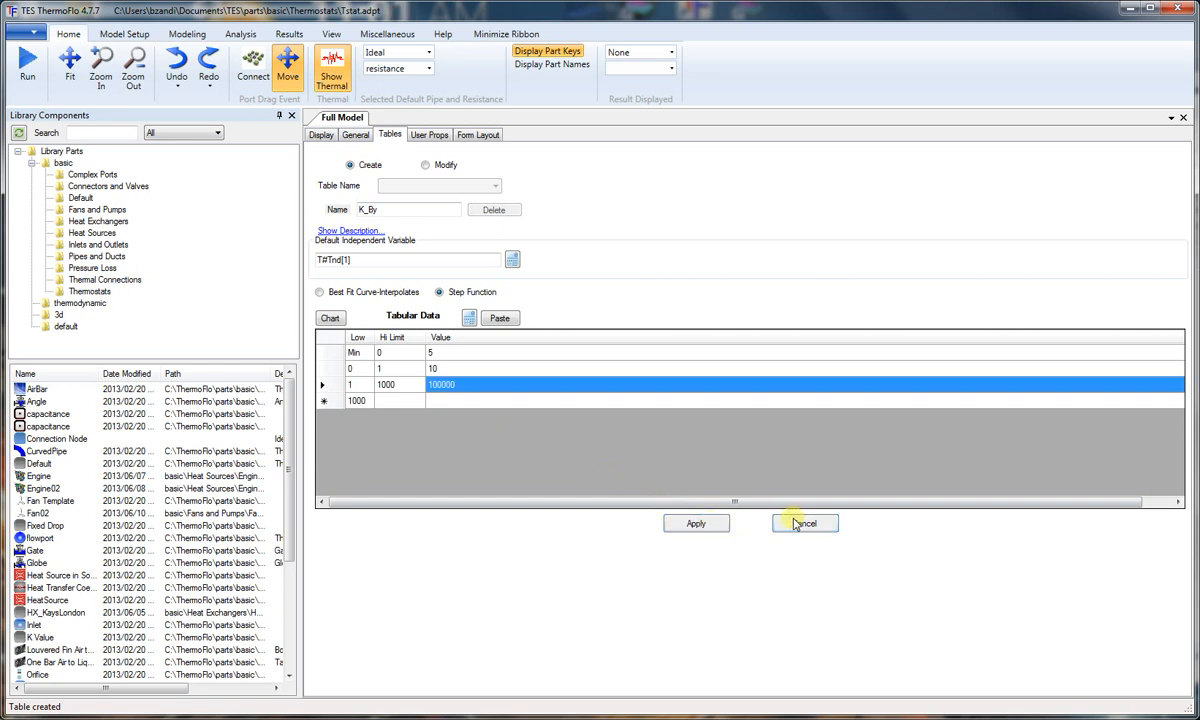
Step: Check which tables are available for modification in the part
{"action": "left_click", "coordinate": [430, 166]}
{"action": "left_click", "coordinate": [495, 186]}
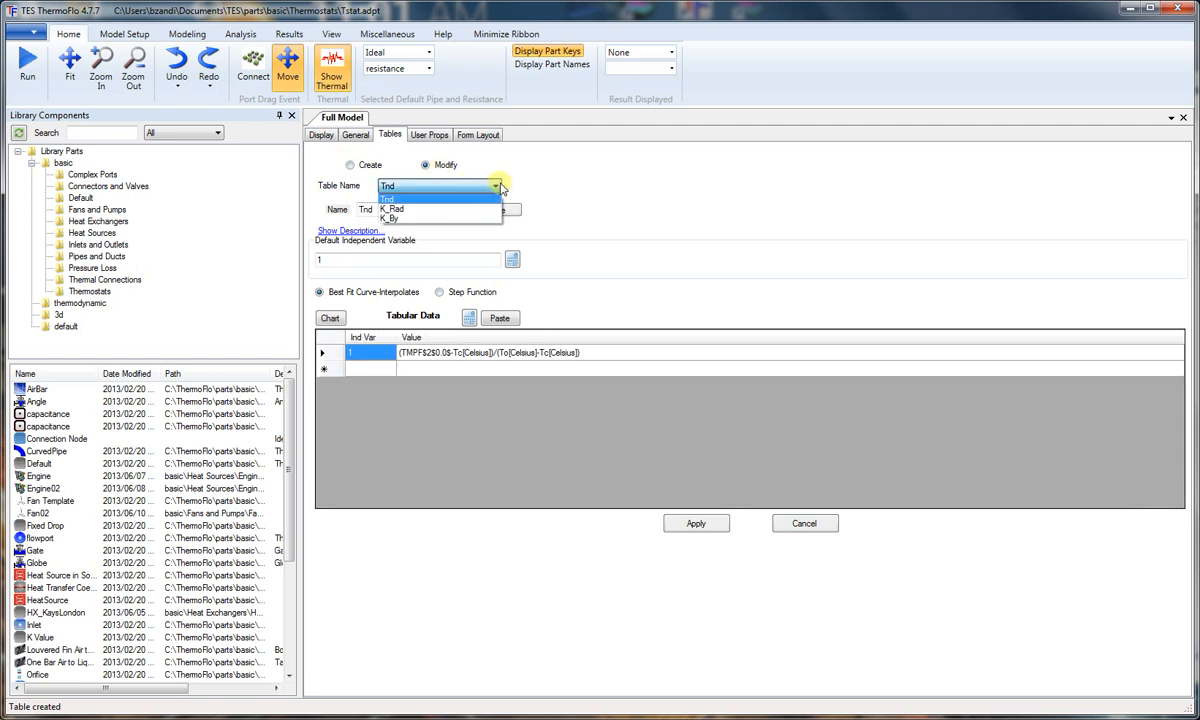
{"action": "left_click", "coordinate": [498, 186]}
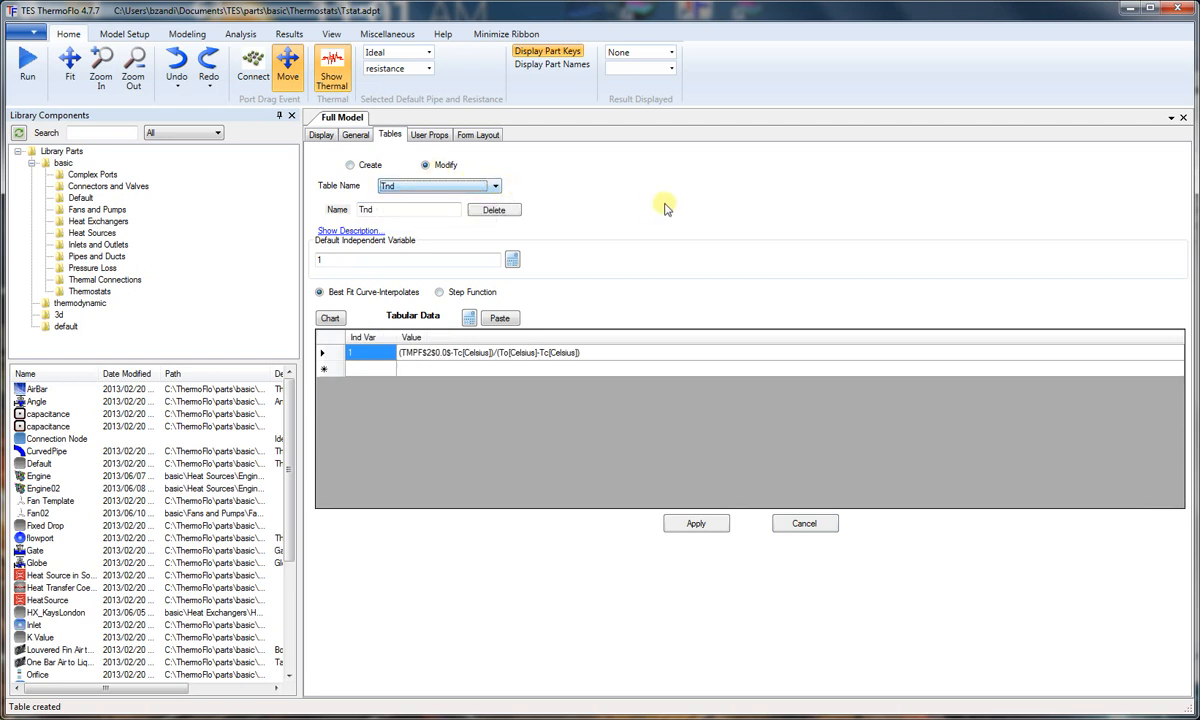
Step: Rename the upper branch pipe, key 2, in the model diagram to ToRad
{"action": "left_click", "coordinate": [321, 136]}
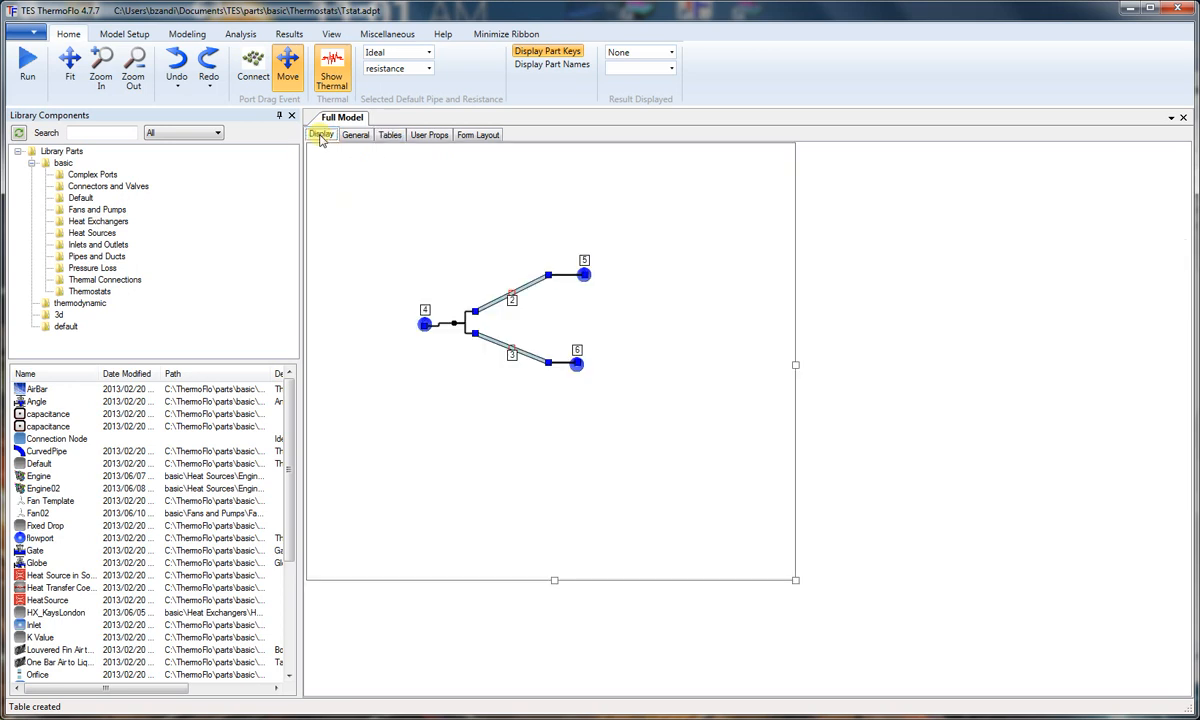
{"action": "left_click", "coordinate": [537, 286]}
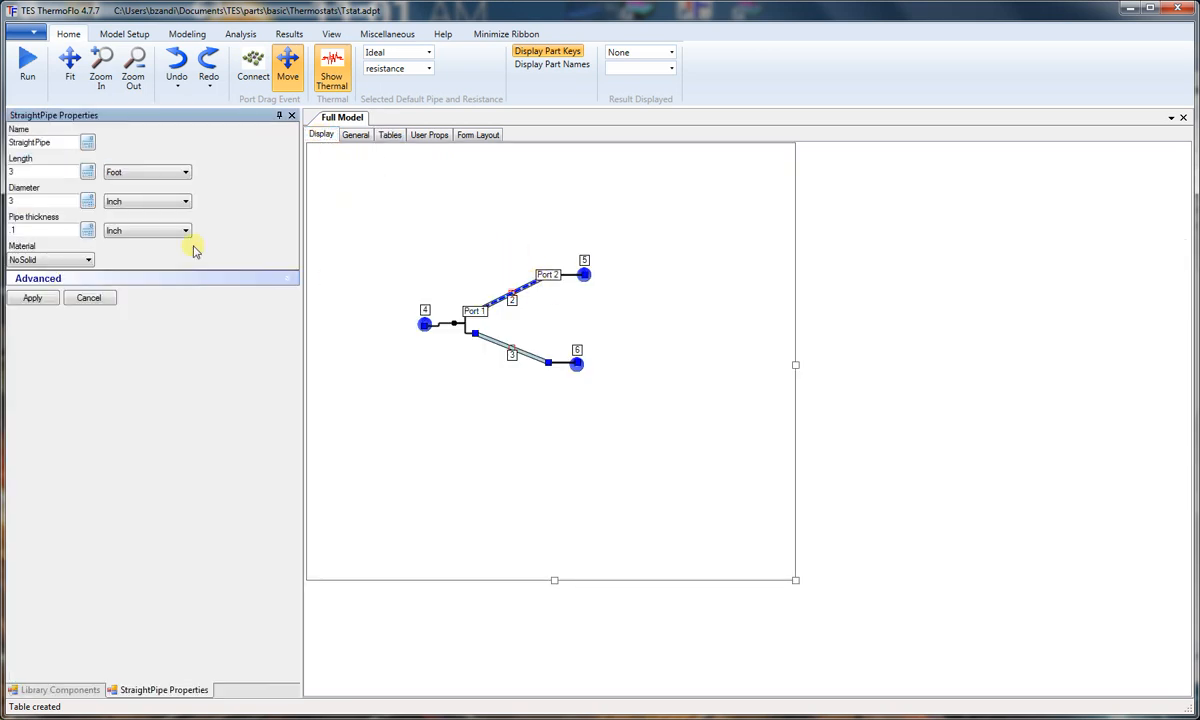
{"action": "left_click_drag", "start_coordinate": [64, 141], "coordinate": [3, 130]}
{"action": "type", "text": "1"}
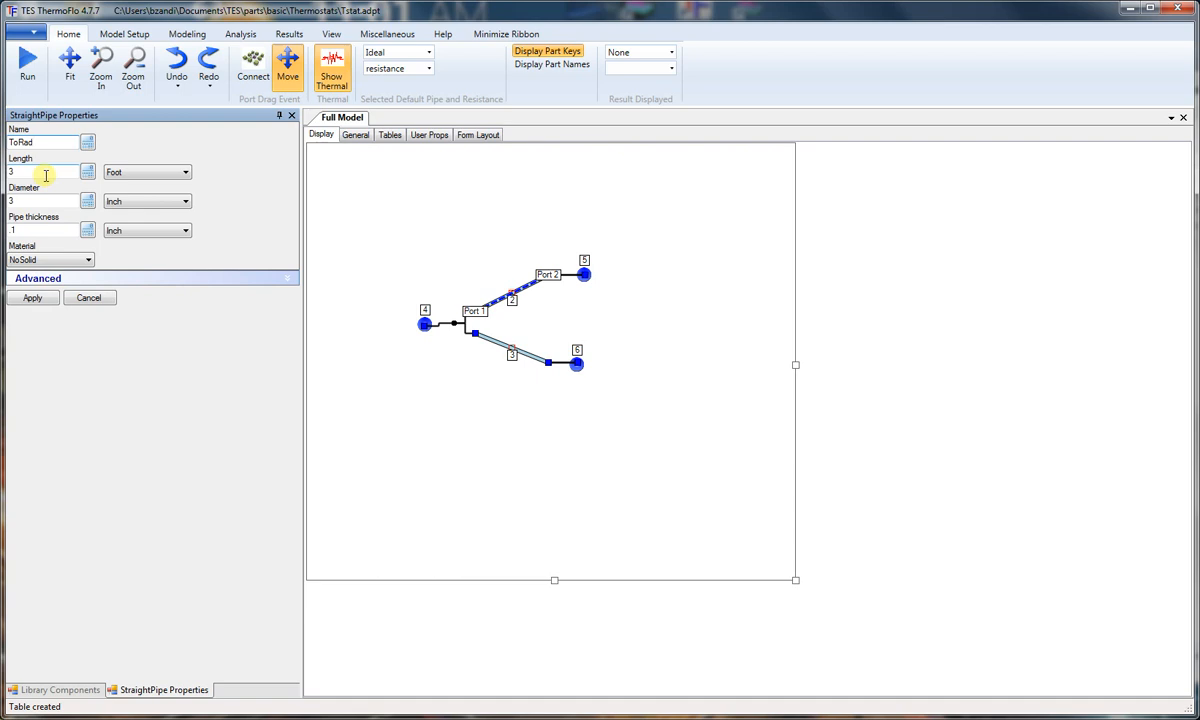
Step: Set the ToRad pipe's length to 2 inches and its diameter to 3 centimeters
{"action": "left_click", "coordinate": [145, 173]}
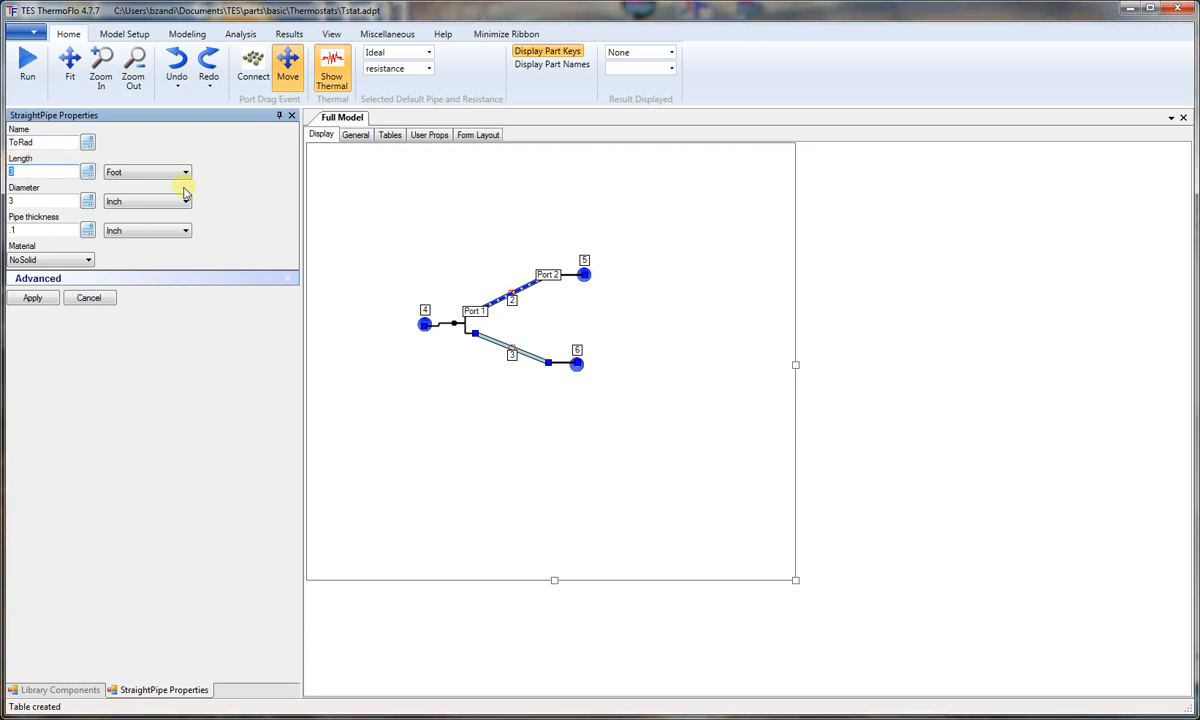
{"action": "left_click", "coordinate": [186, 173]}
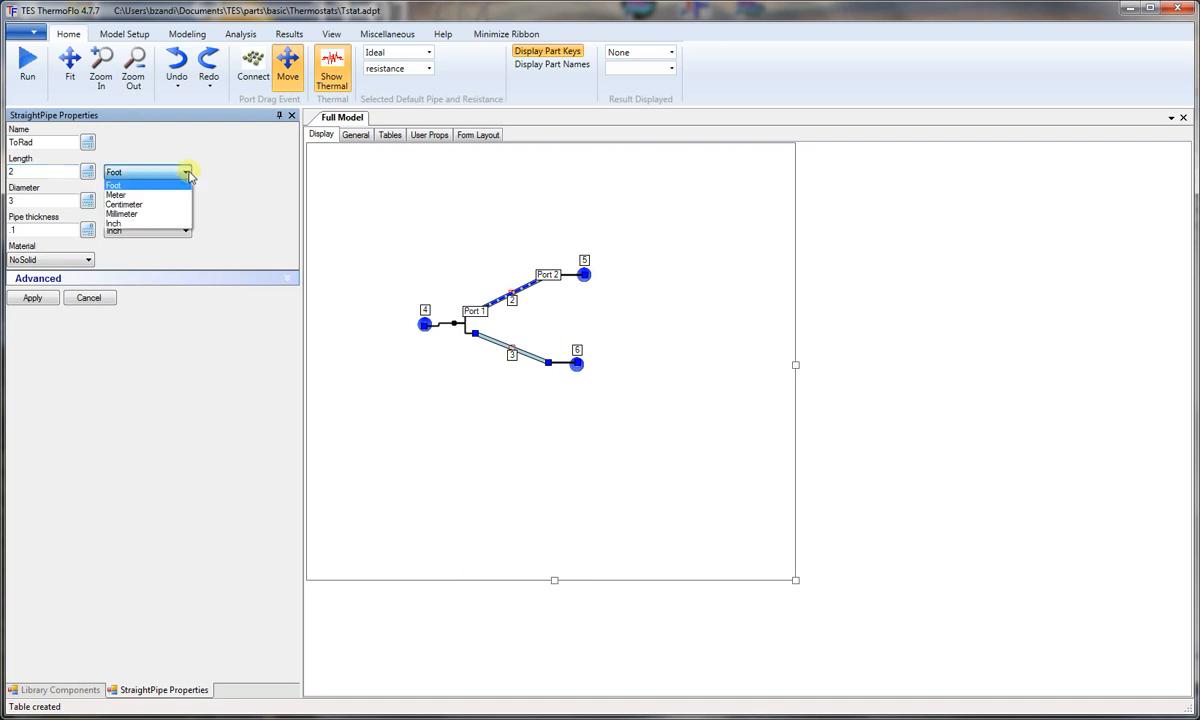
{"action": "left_click", "coordinate": [131, 224]}
{"action": "left_click_drag", "start_coordinate": [55, 192], "coordinate": [8, 192]}
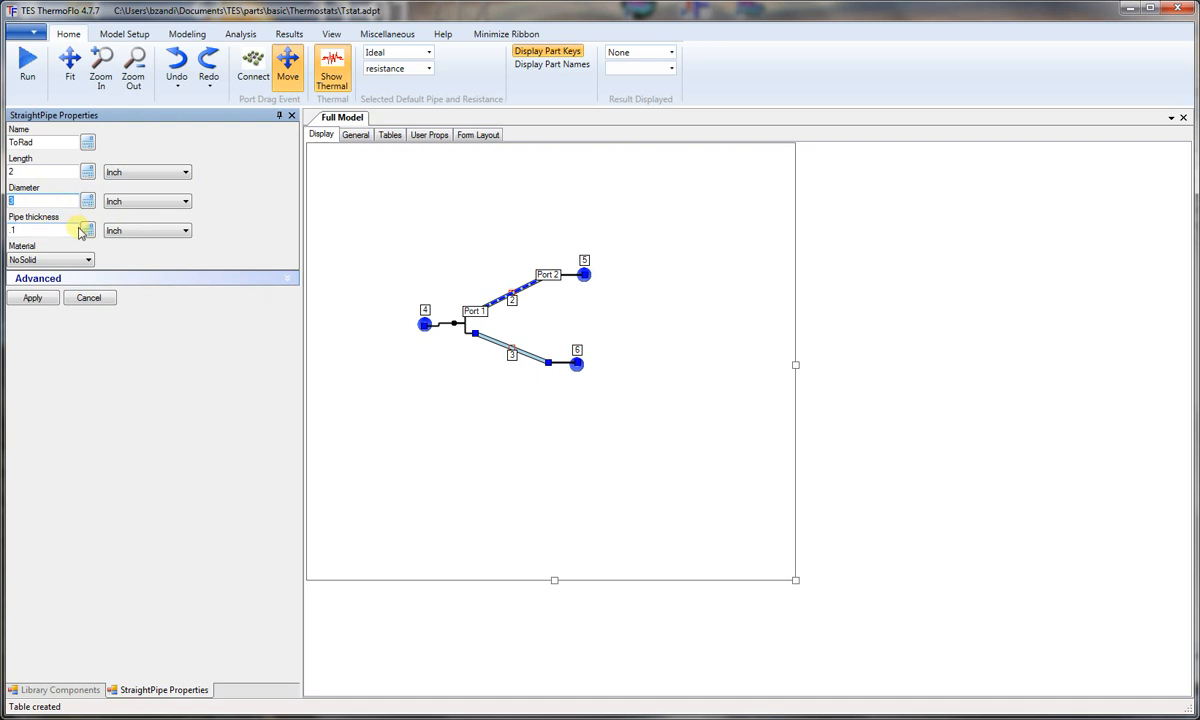
{"action": "left_click", "coordinate": [186, 201]}
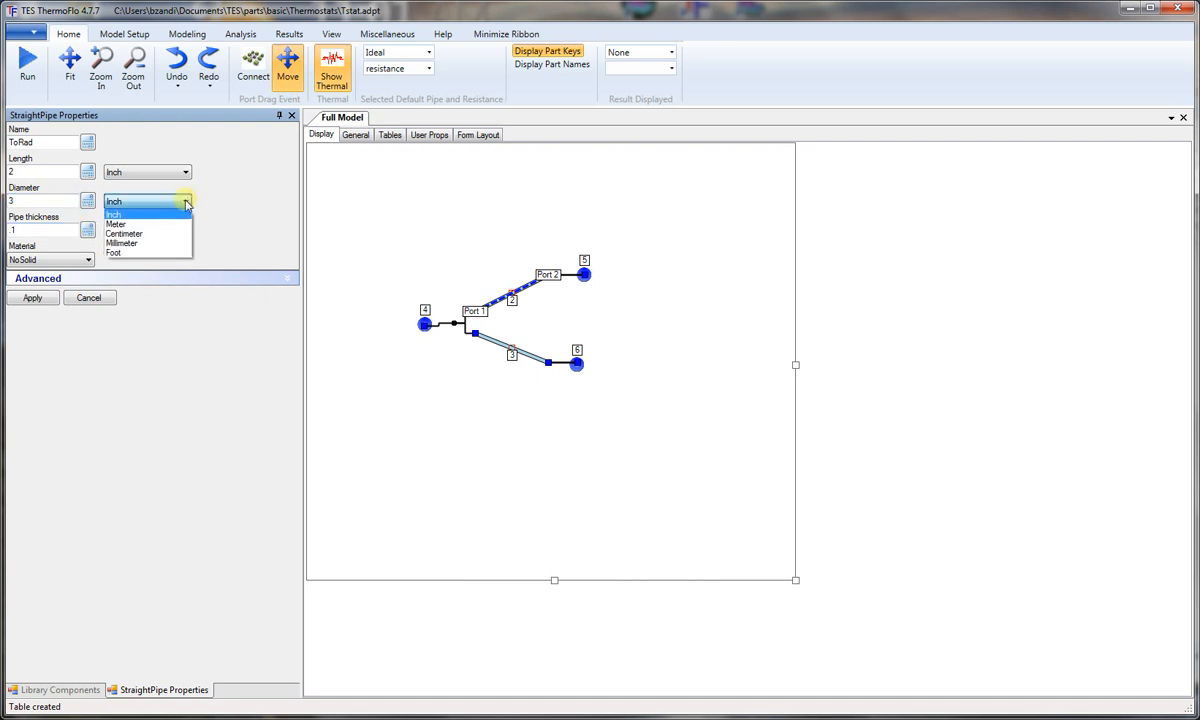
{"action": "left_click", "coordinate": [146, 234]}
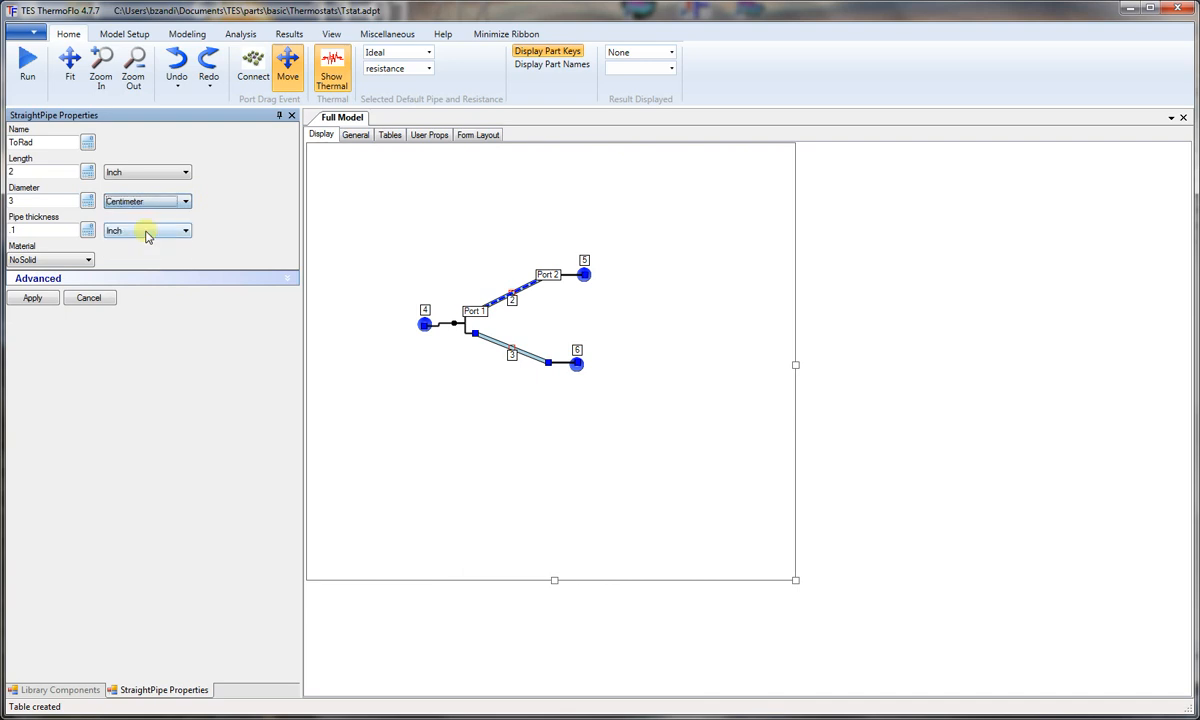
Step: Enable the ToRad pipe's loss coefficient K, define it with table expression T#K_Rad[T#Tnd[1]], and apply the pipe's properties
{"action": "left_click", "coordinate": [101, 280]}
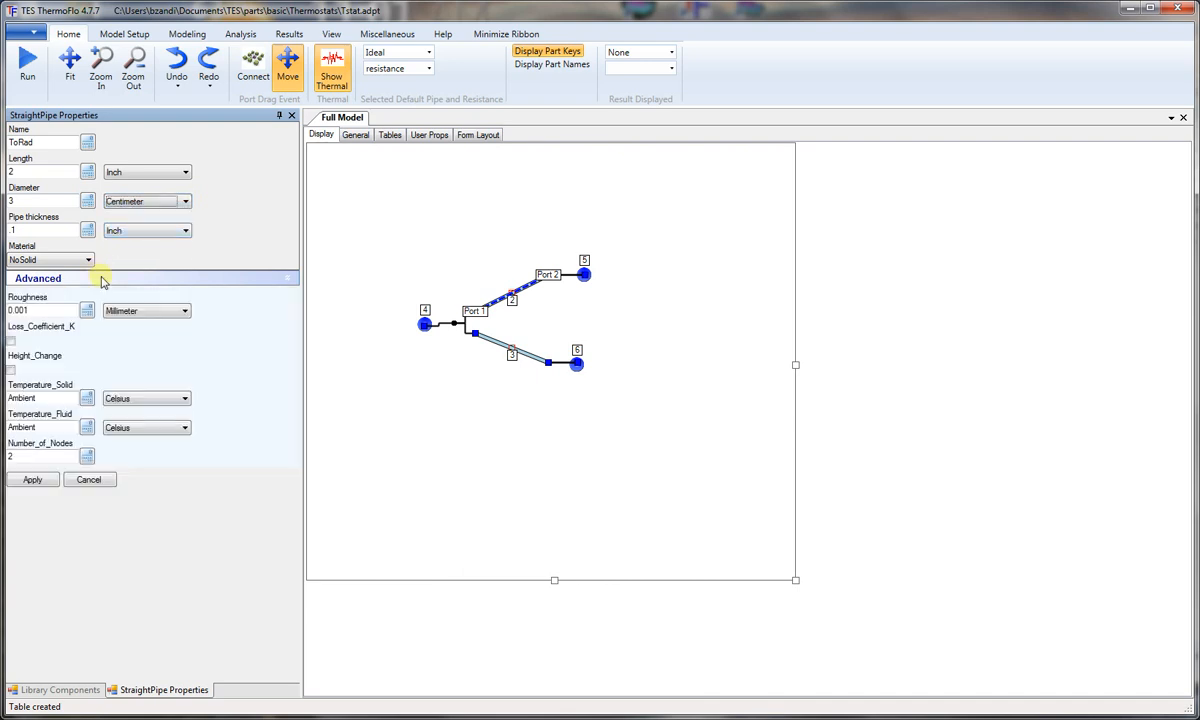
{"action": "left_click", "coordinate": [11, 342]}
{"action": "double_click", "coordinate": [80, 341]}
{"action": "left_click", "coordinate": [101, 341]}
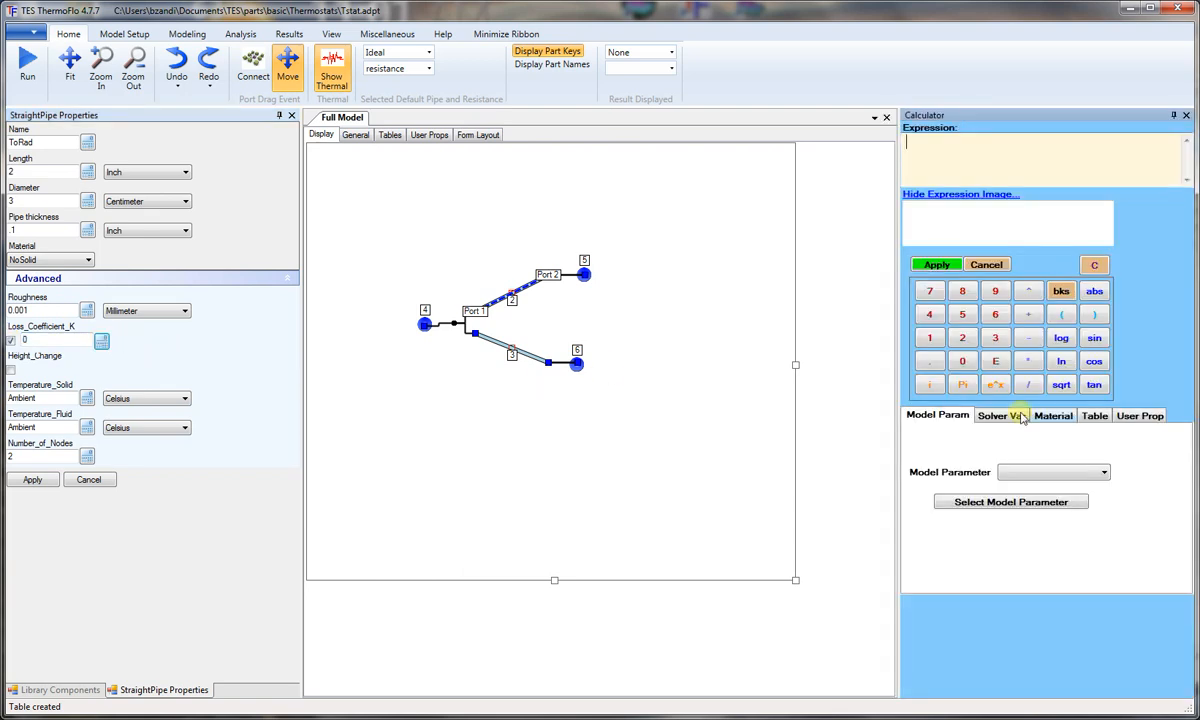
{"action": "left_click", "coordinate": [1094, 417]}
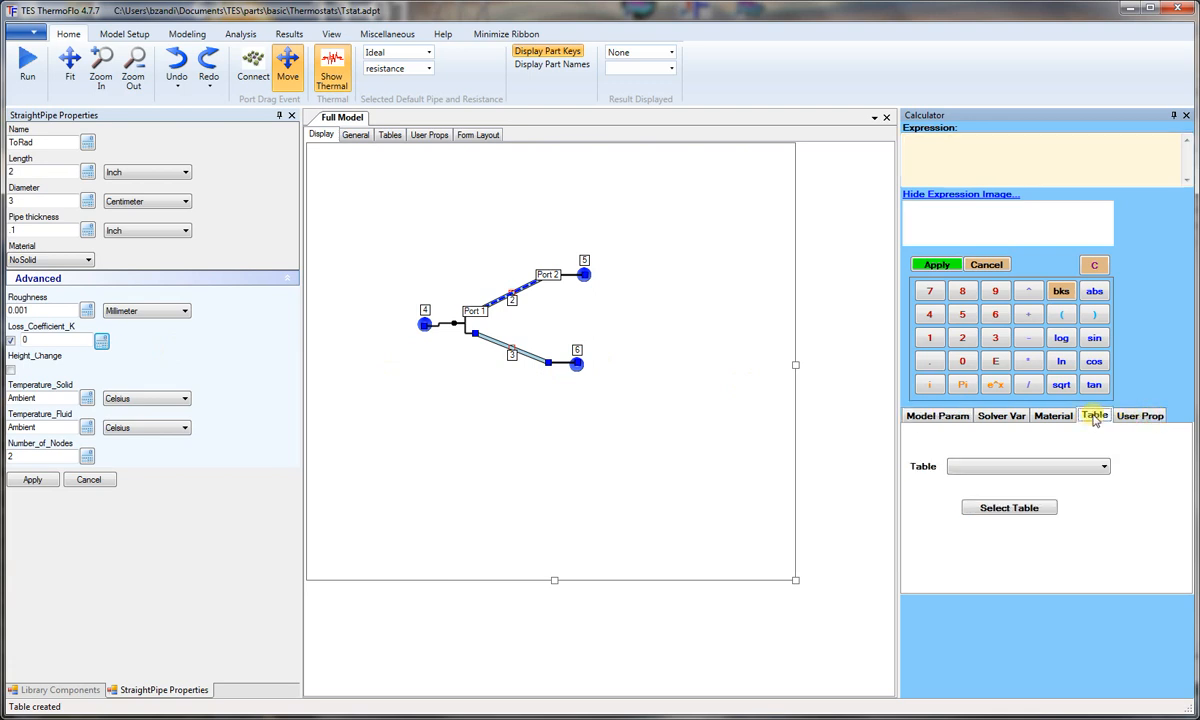
{"action": "left_click", "coordinate": [1035, 467]}
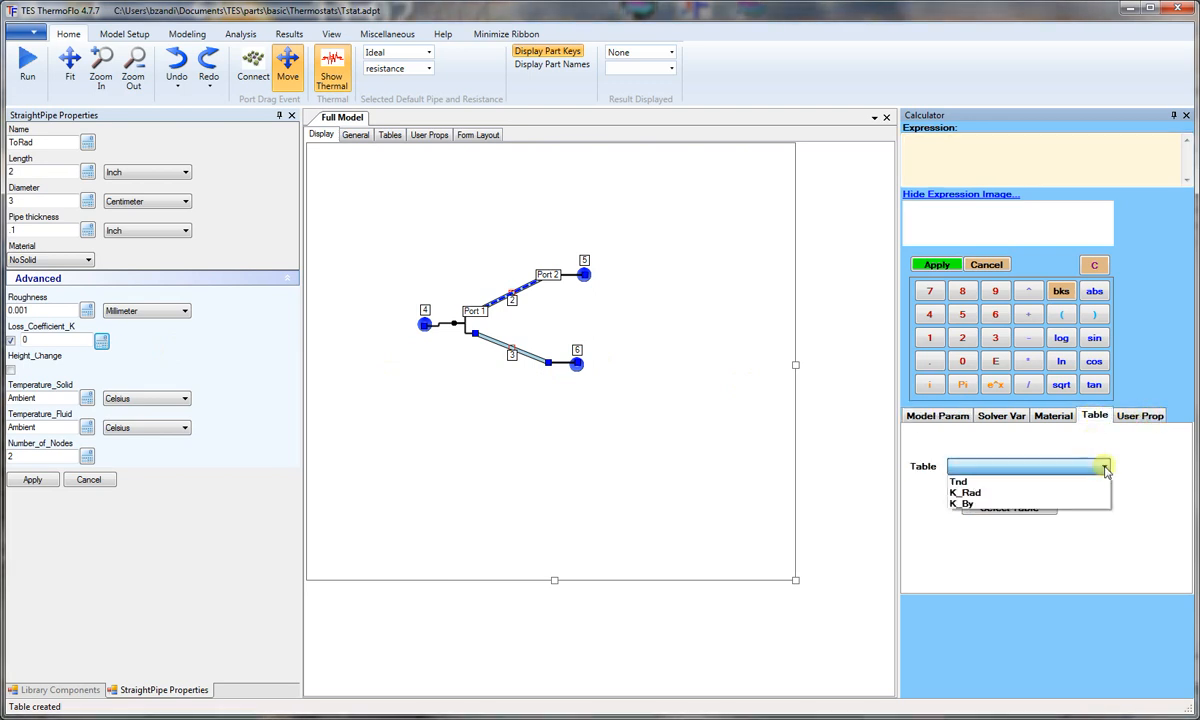
{"action": "left_click", "coordinate": [998, 494]}
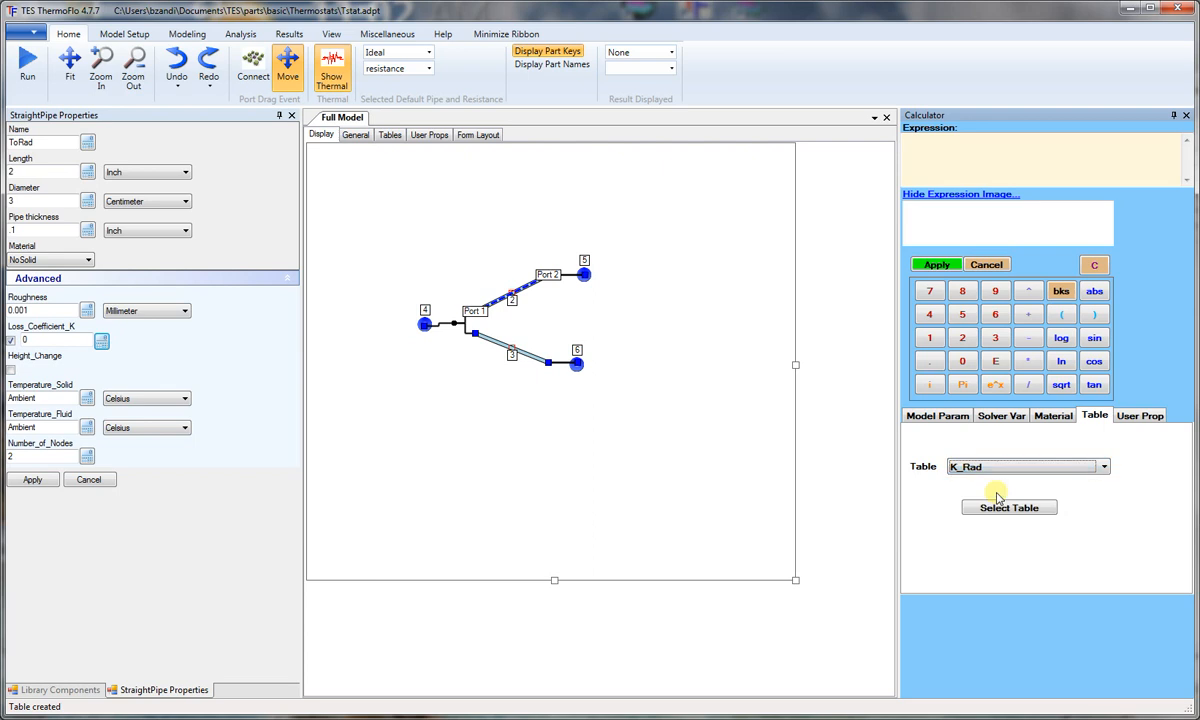
{"action": "left_click", "coordinate": [1011, 510]}
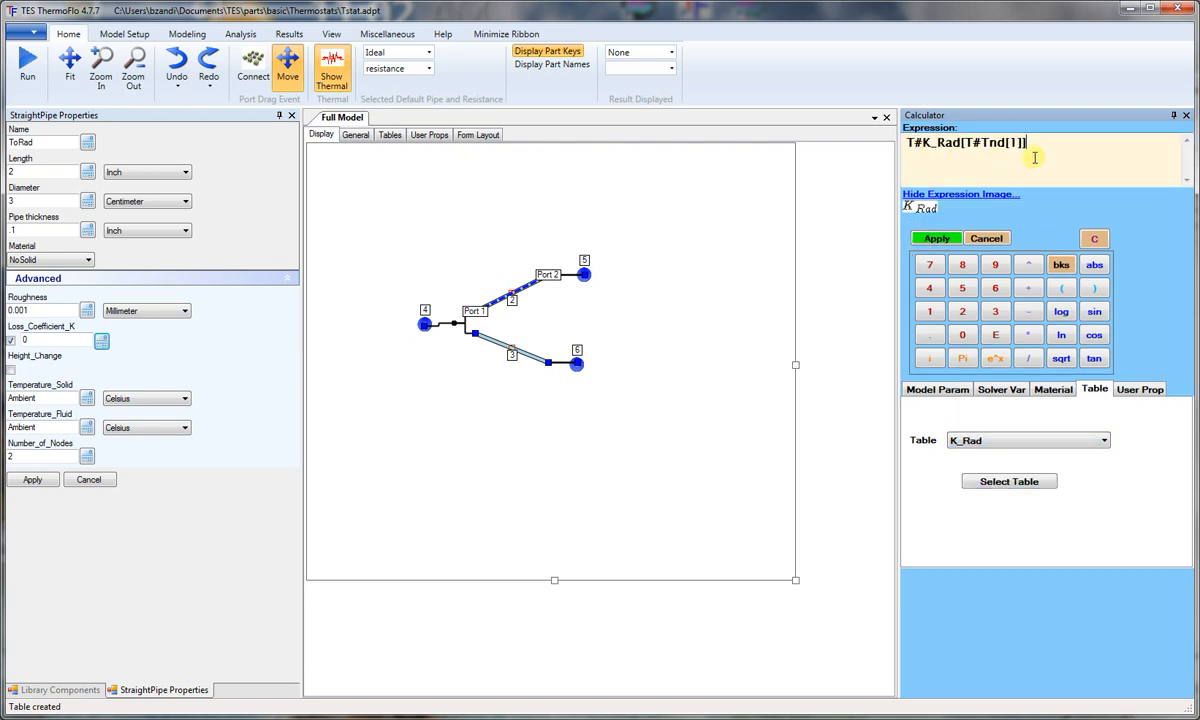
{"action": "left_click", "coordinate": [935, 239]}
{"action": "left_click_drag", "start_coordinate": [60, 340], "coordinate": [24, 340]}
{"action": "left_click", "coordinate": [40, 340]}
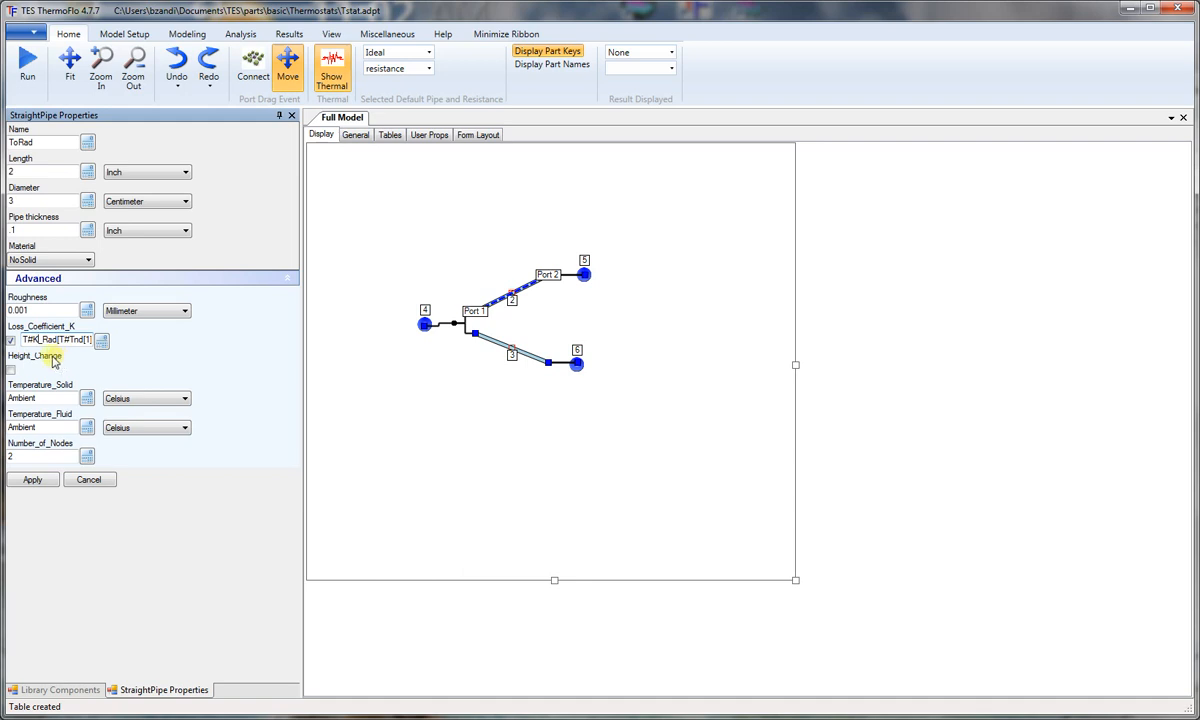
{"action": "left_click", "coordinate": [33, 480]}
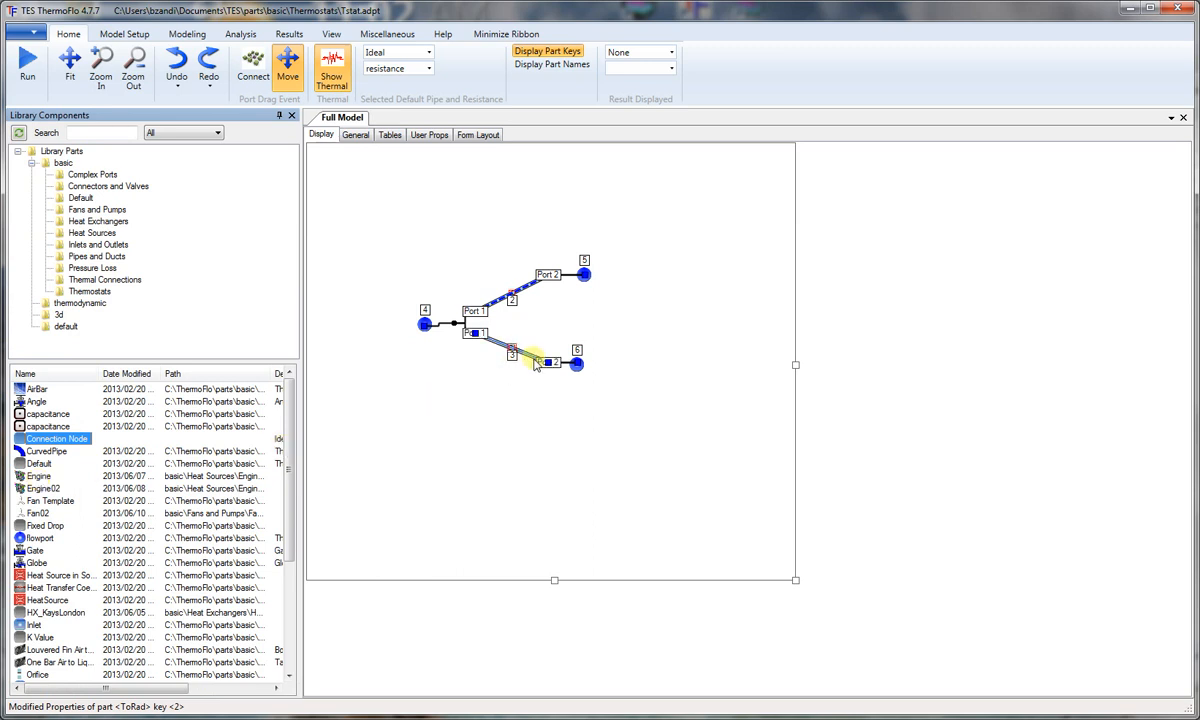
Step: Rename the lower branch pipe, key 3, in the model diagram to ToBy
{"action": "double_click", "coordinate": [535, 364]}
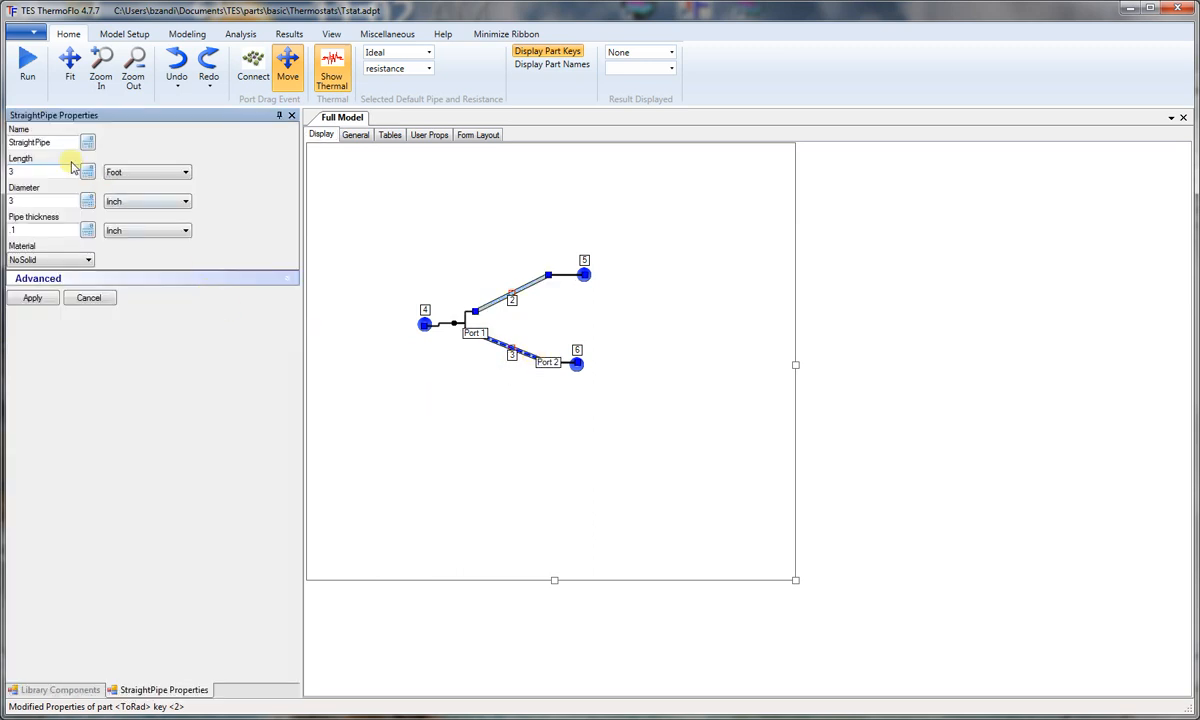
{"action": "left_click_drag", "start_coordinate": [64, 142], "coordinate": [3, 140]}
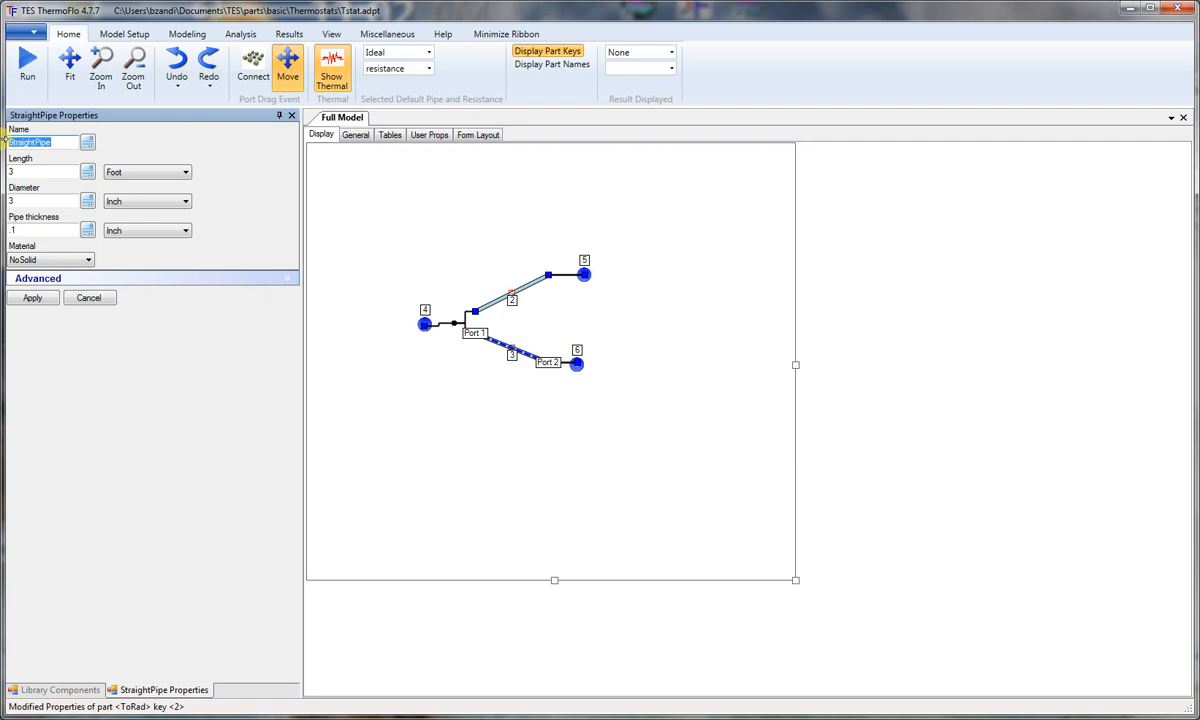
{"action": "type", "text": "ToBy"}
Step: Set the ToBy pipe's length to 3 inches and its diameter to 2 centimeters
{"action": "left_click_drag", "start_coordinate": [22, 172], "coordinate": [4, 169]}
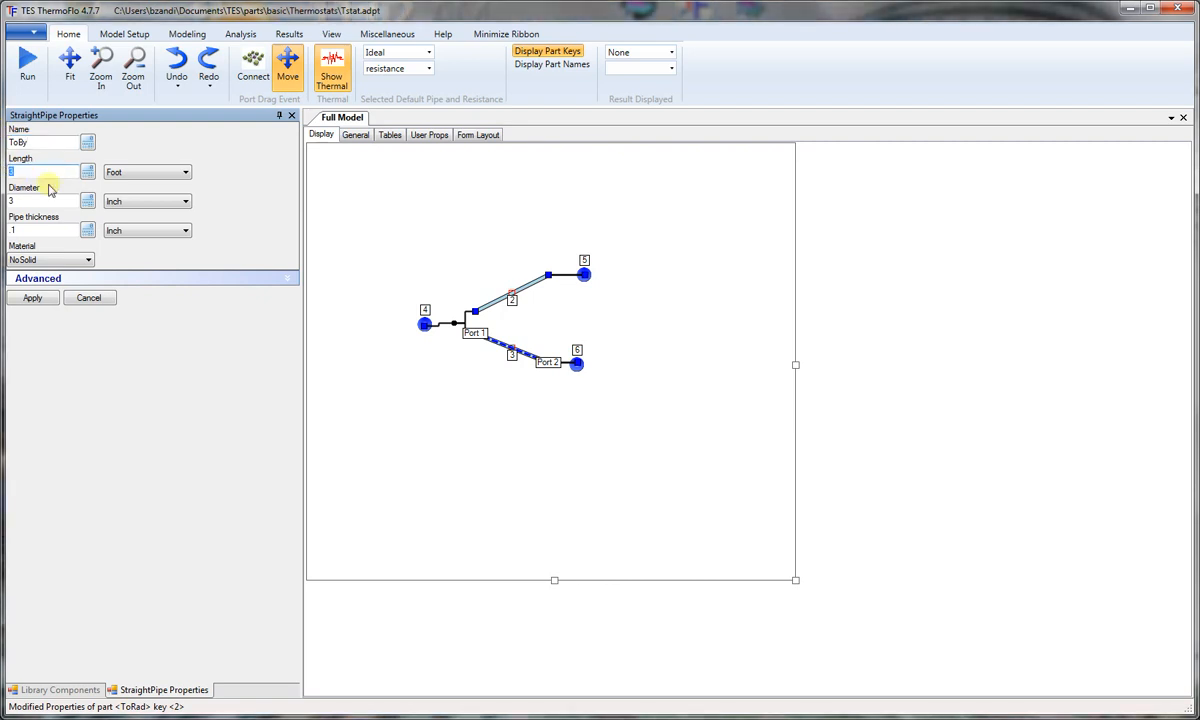
{"action": "left_click", "coordinate": [186, 173]}
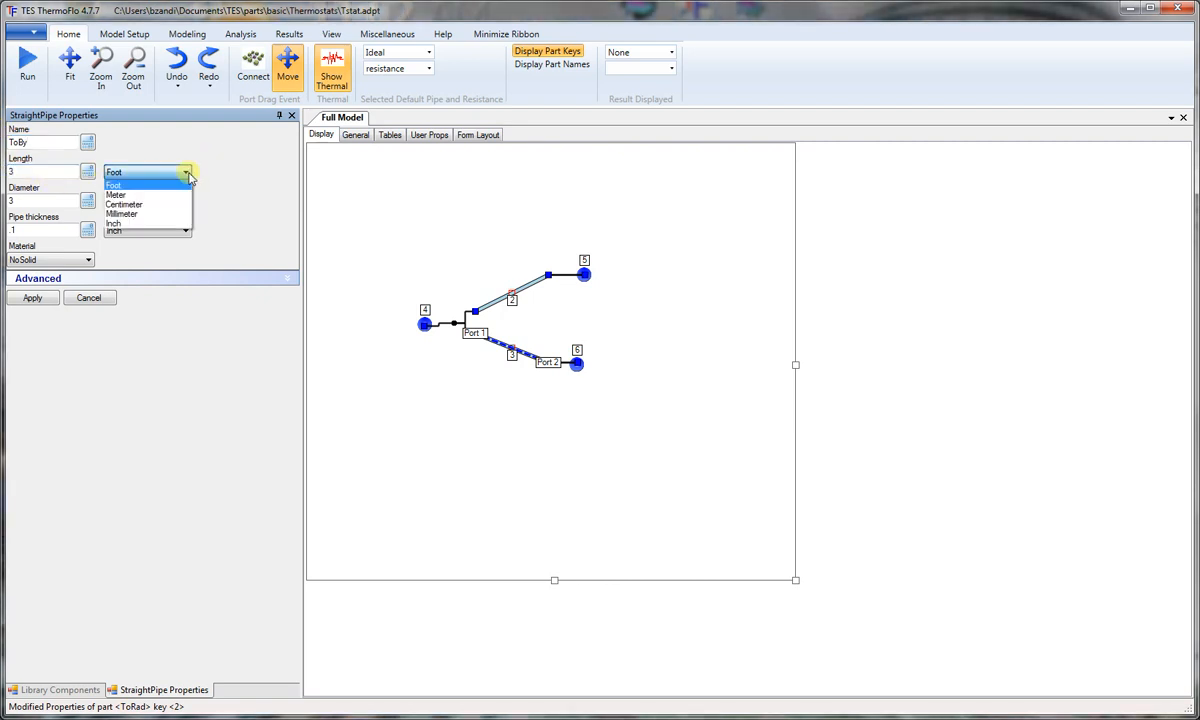
{"action": "left_click", "coordinate": [130, 225]}
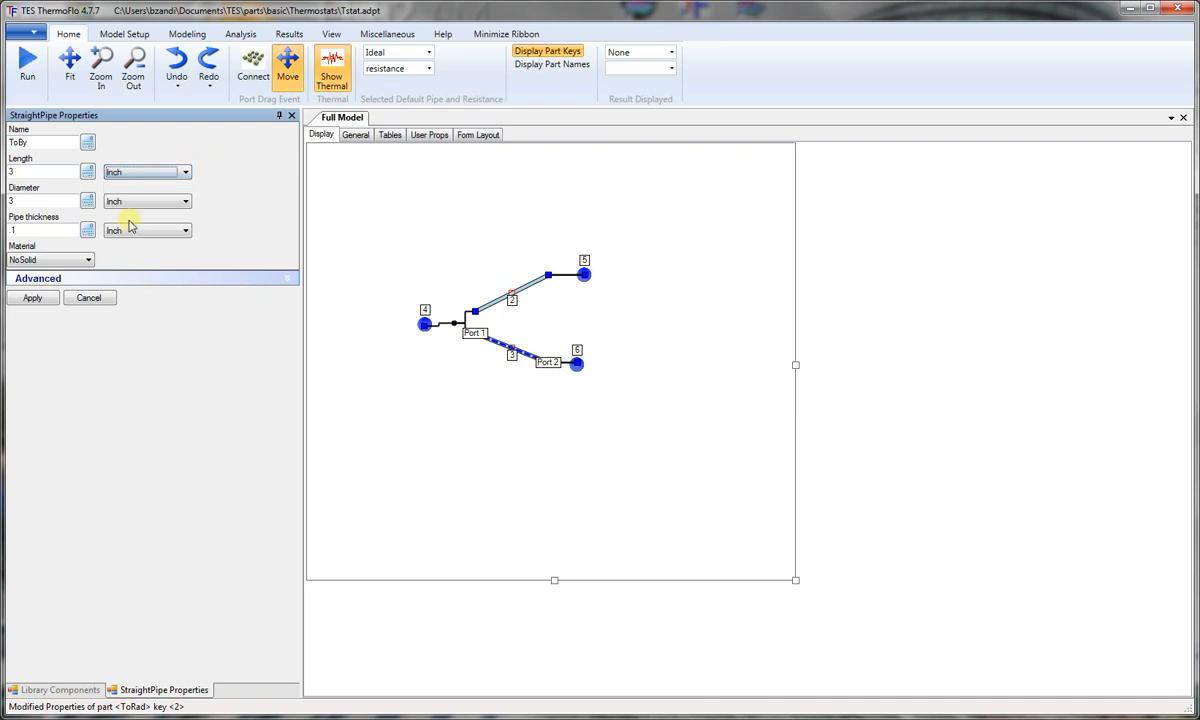
{"action": "left_click_drag", "start_coordinate": [40, 202], "coordinate": [7, 198]}
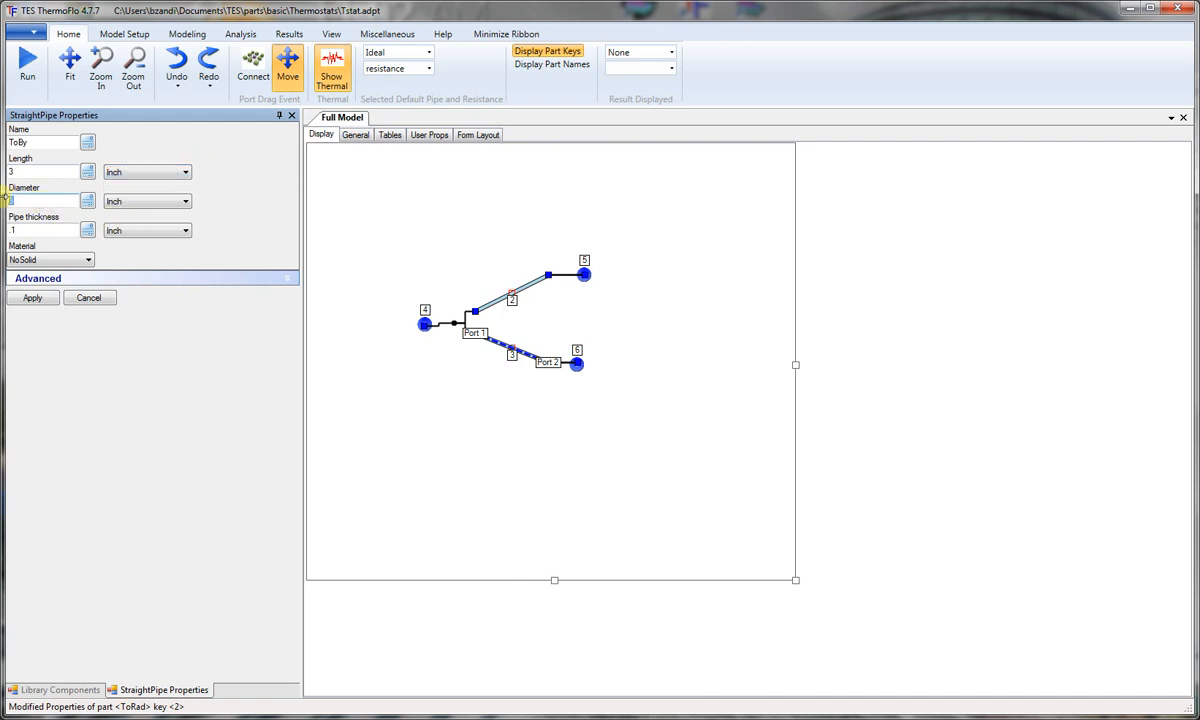
{"action": "type", "text": "2"}
{"action": "left_click", "coordinate": [195, 205]}
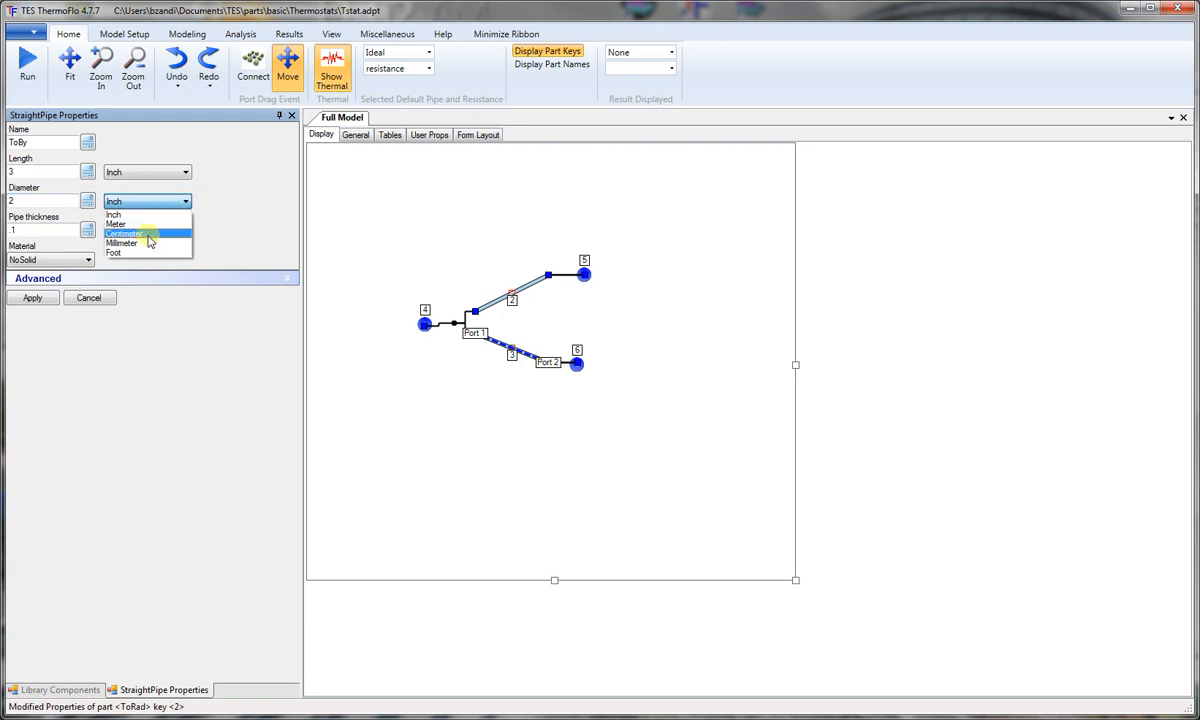
{"action": "left_click", "coordinate": [148, 238]}
Step: Enable the ToBy pipe's loss coefficient K, define it with table expression T#K_By[T#Tnd[1]], and apply the pipe's properties
{"action": "left_click", "coordinate": [160, 276]}
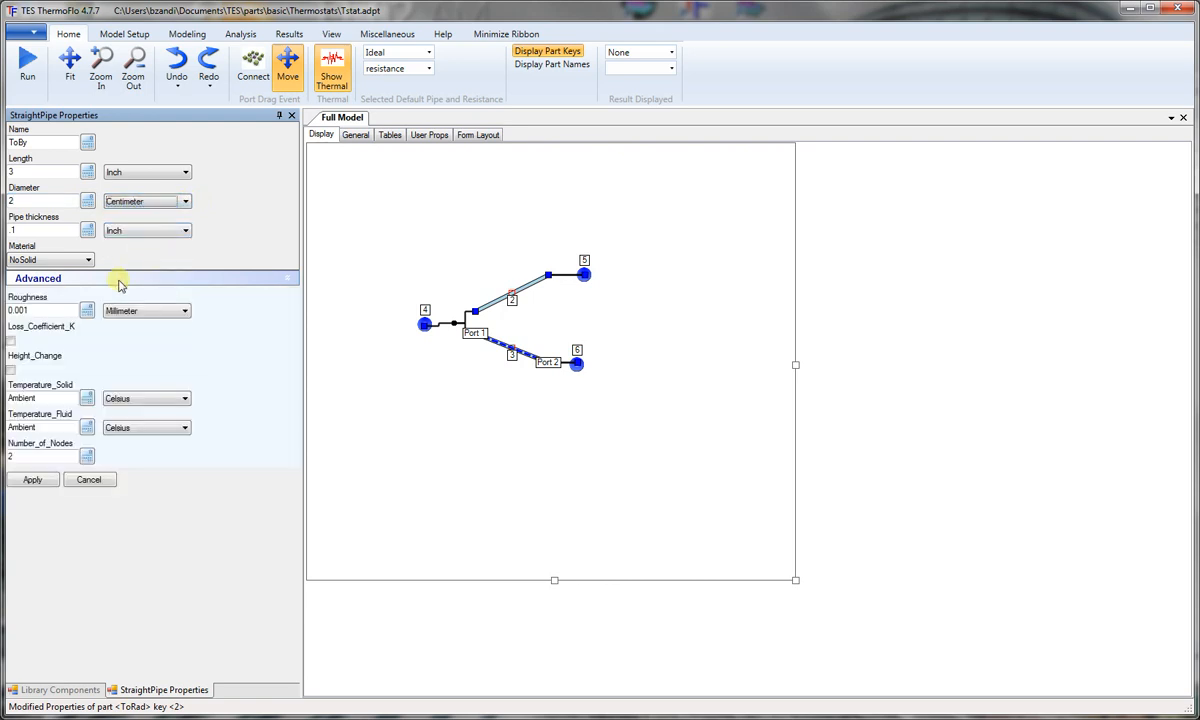
{"action": "left_click", "coordinate": [11, 341]}
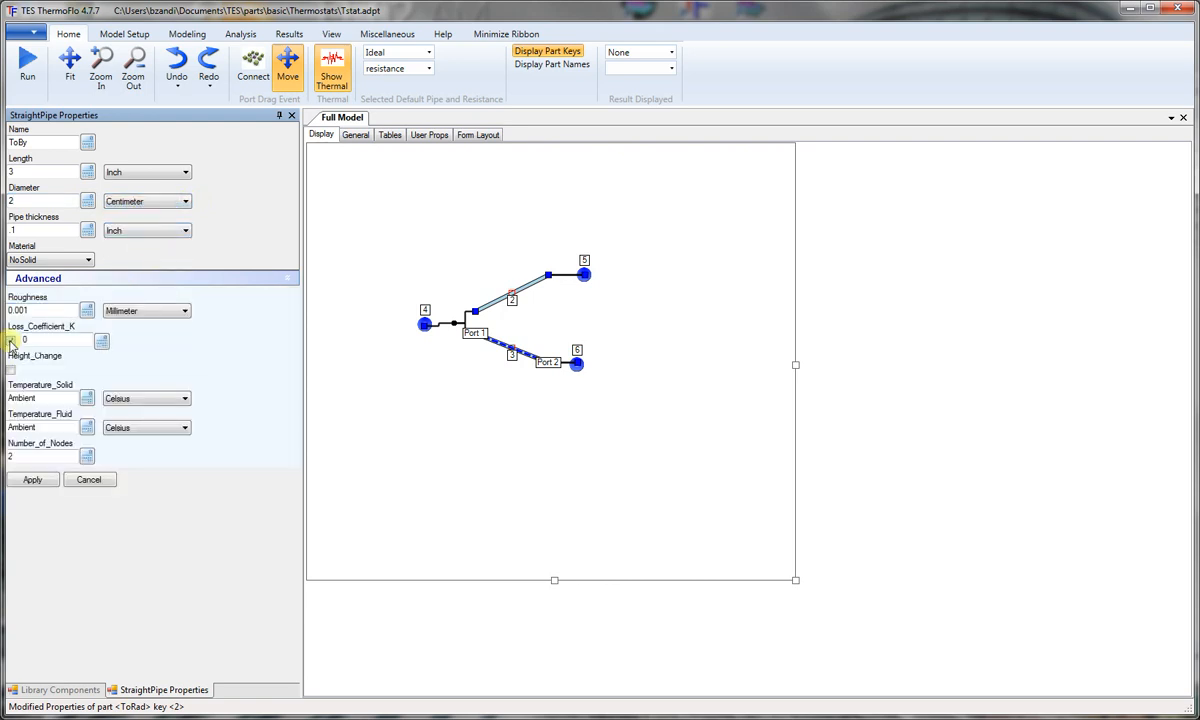
{"action": "left_click", "coordinate": [101, 341]}
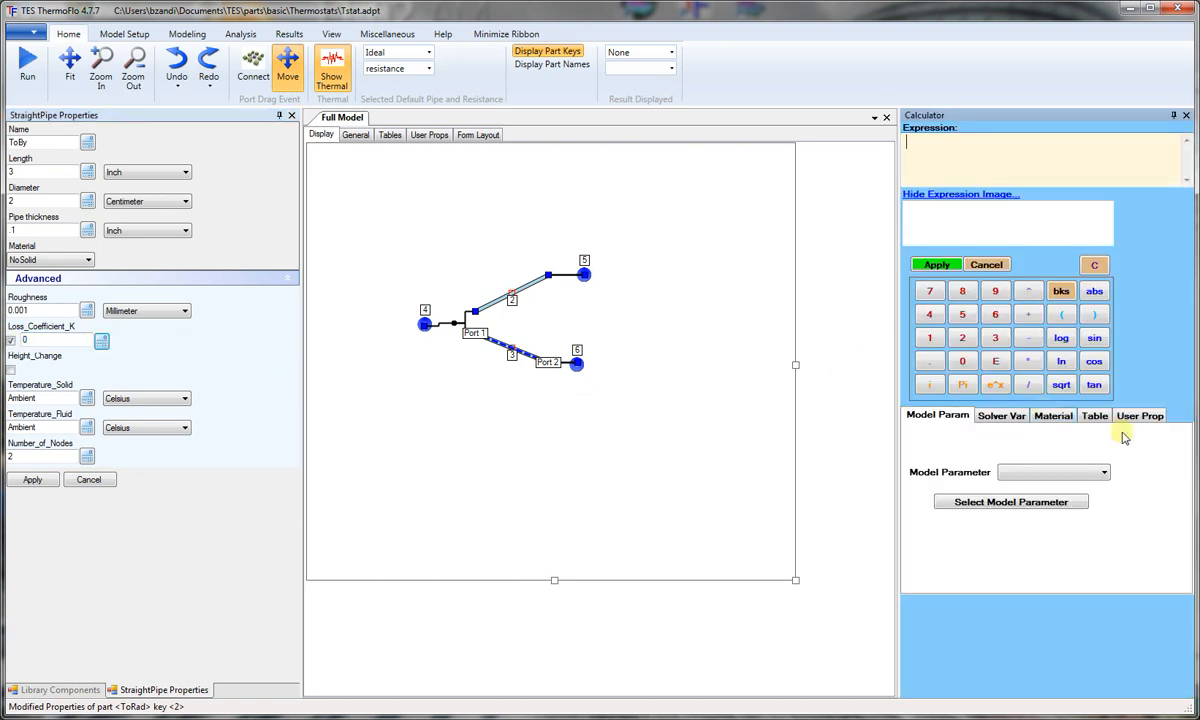
{"action": "left_click", "coordinate": [1094, 415]}
{"action": "left_click", "coordinate": [1099, 464]}
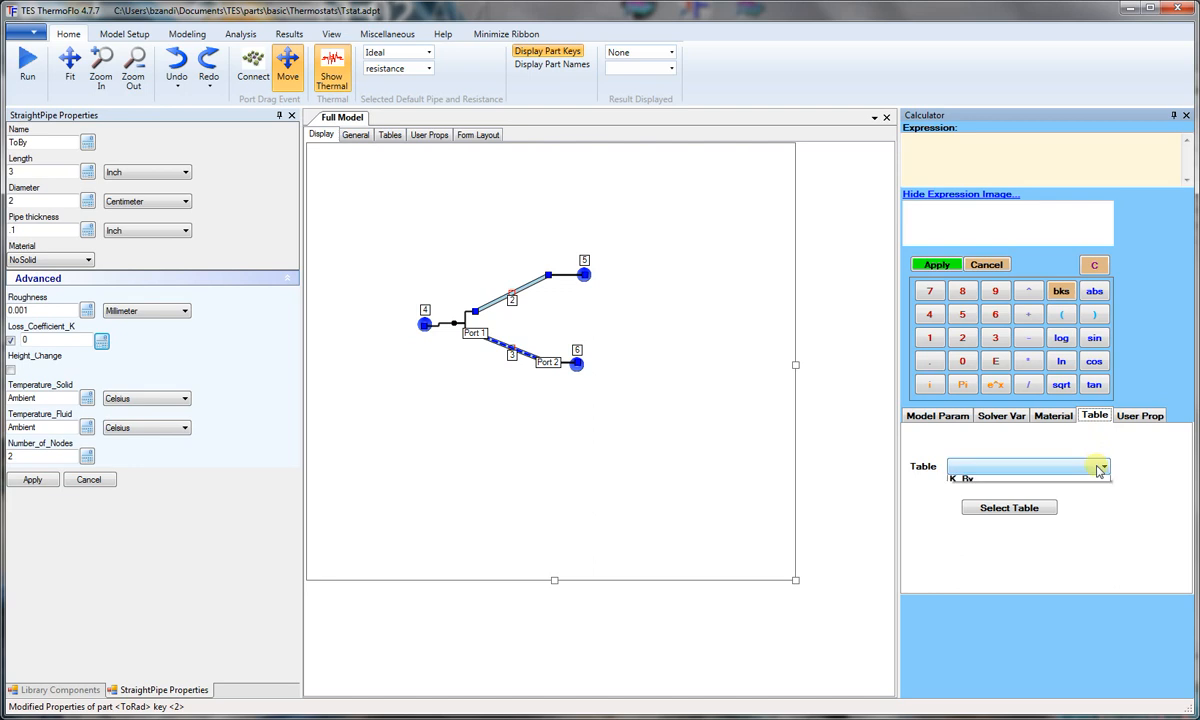
{"action": "left_click", "coordinate": [1002, 503]}
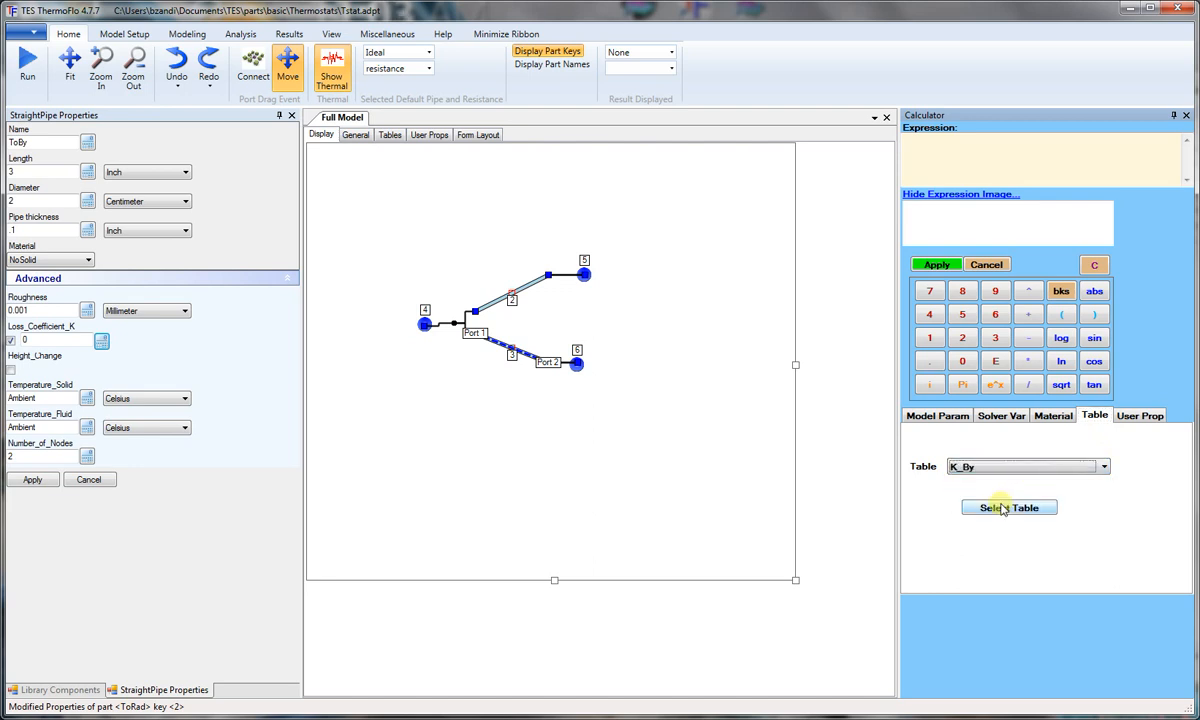
{"action": "left_click", "coordinate": [1004, 509]}
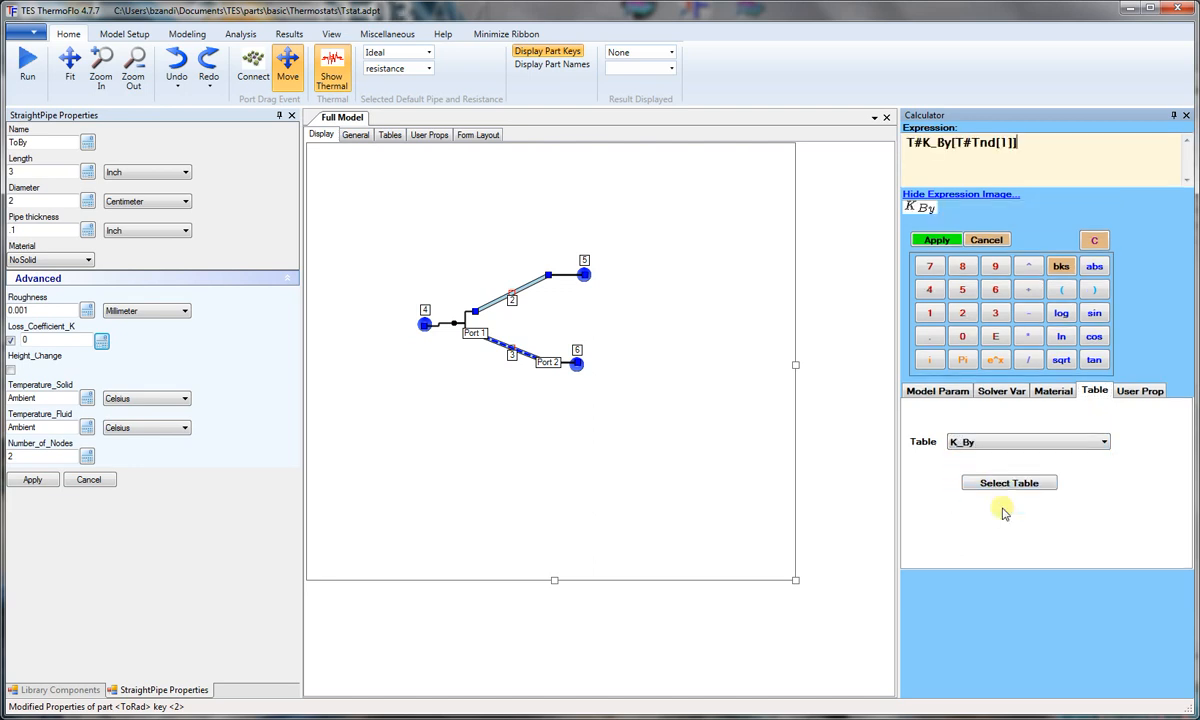
{"action": "left_click", "coordinate": [937, 241]}
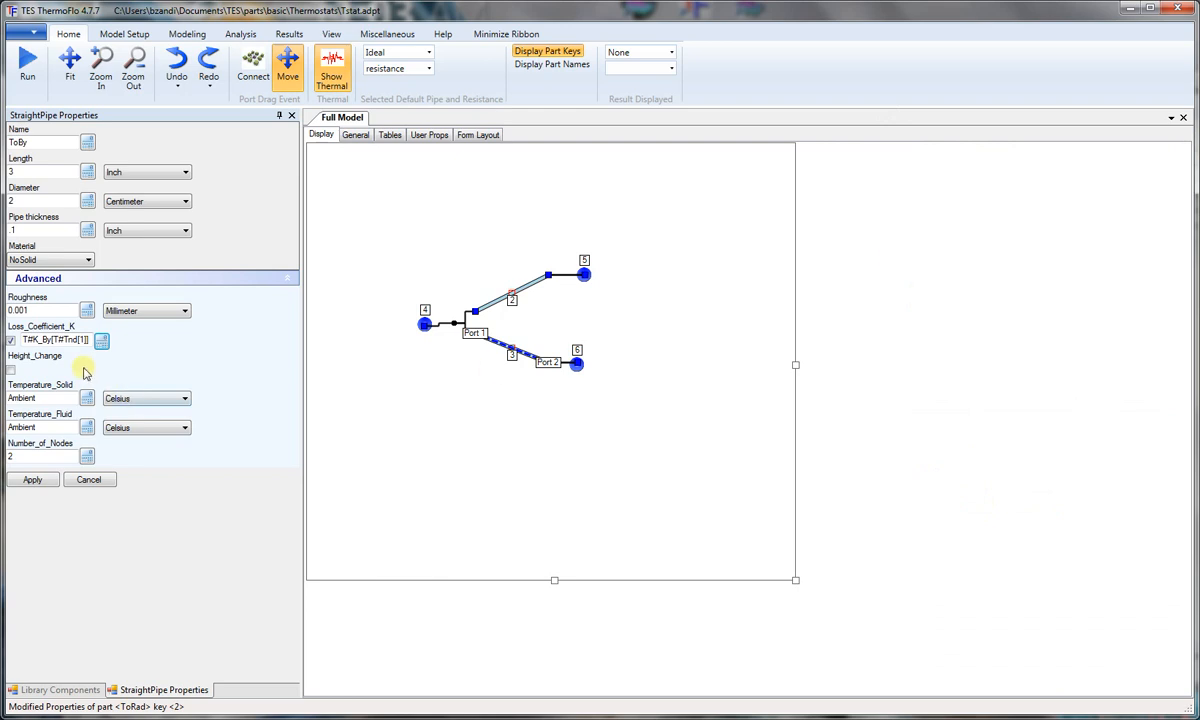
{"action": "left_click", "coordinate": [34, 481]}
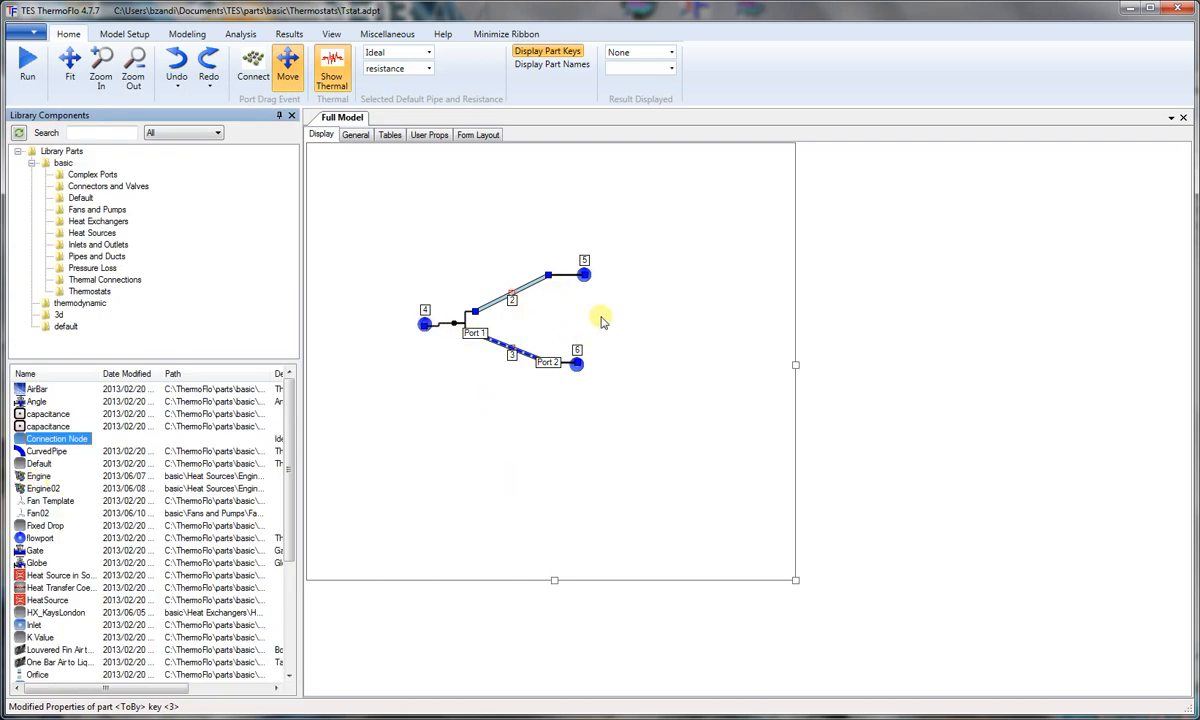
Step: Set the Tstat part's icon image to Thermostat.PNG from the TES images folder
{"action": "left_click", "coordinate": [345, 135]}
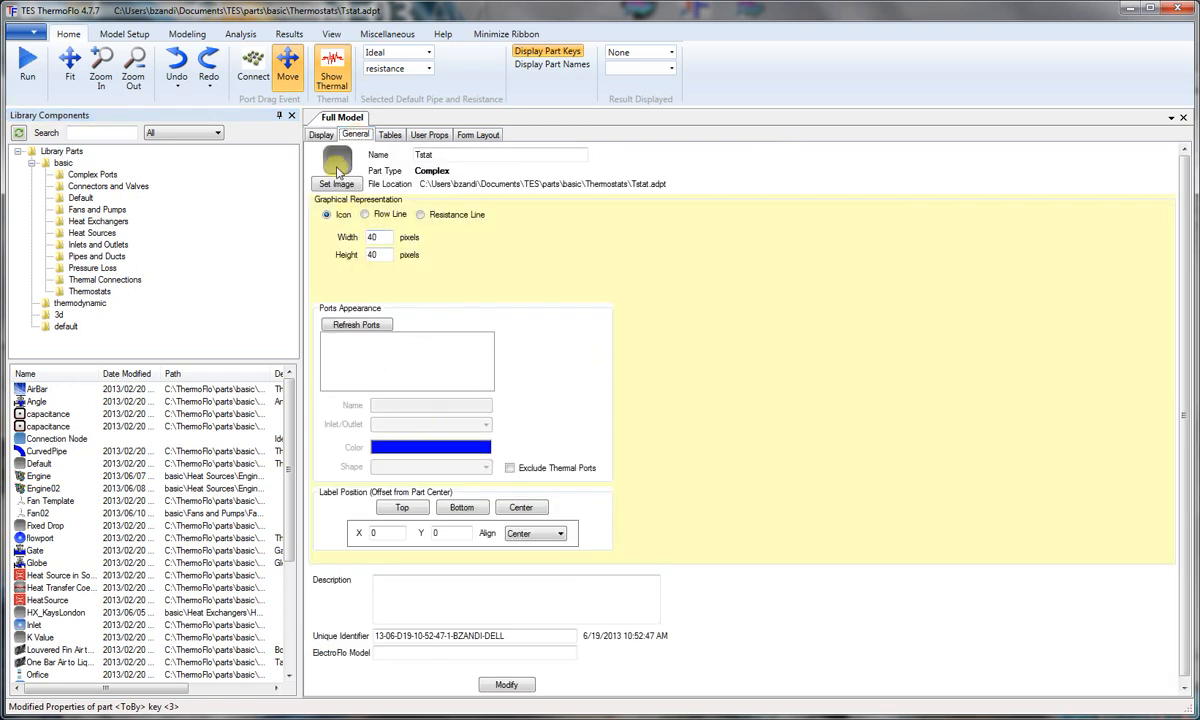
{"action": "left_click", "coordinate": [337, 186]}
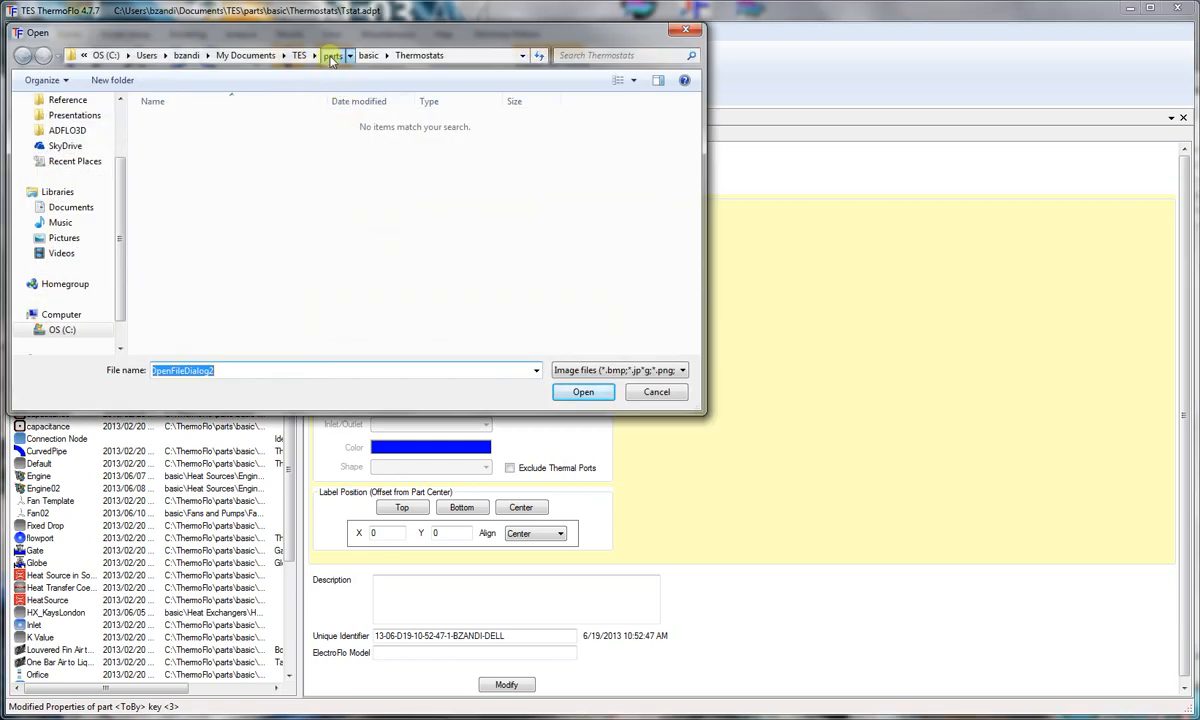
{"action": "left_click", "coordinate": [332, 56]}
{"action": "left_click", "coordinate": [355, 56]}
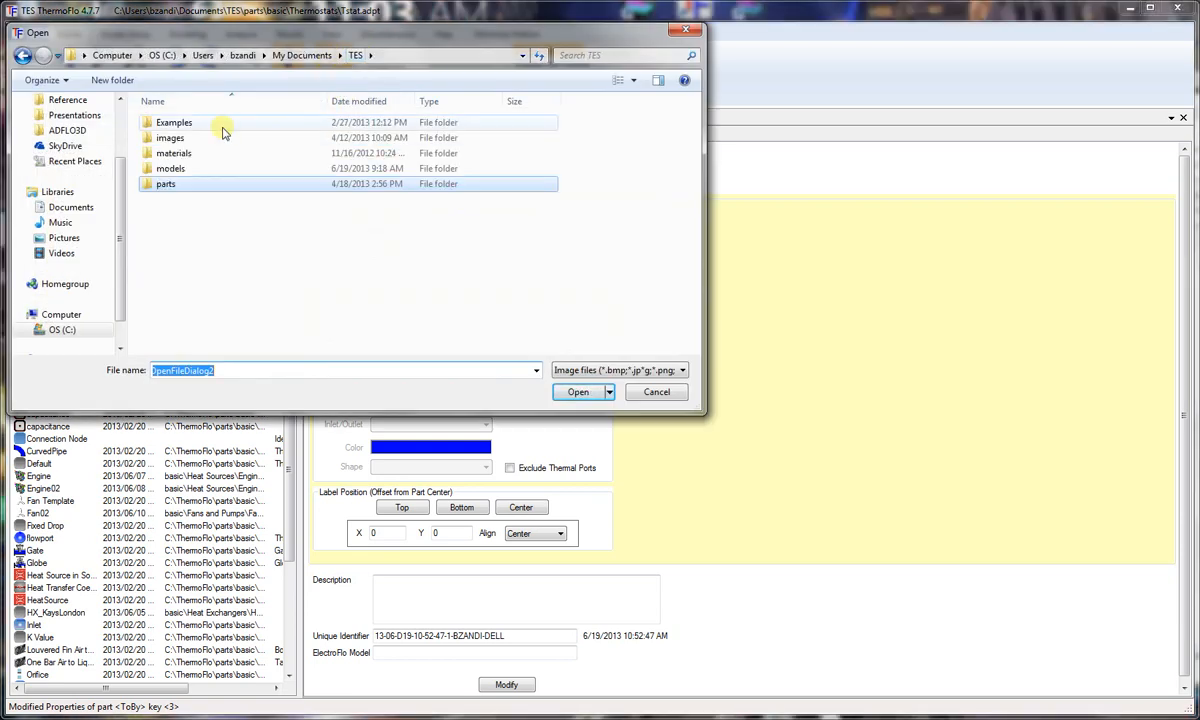
{"action": "double_click", "coordinate": [170, 140]}
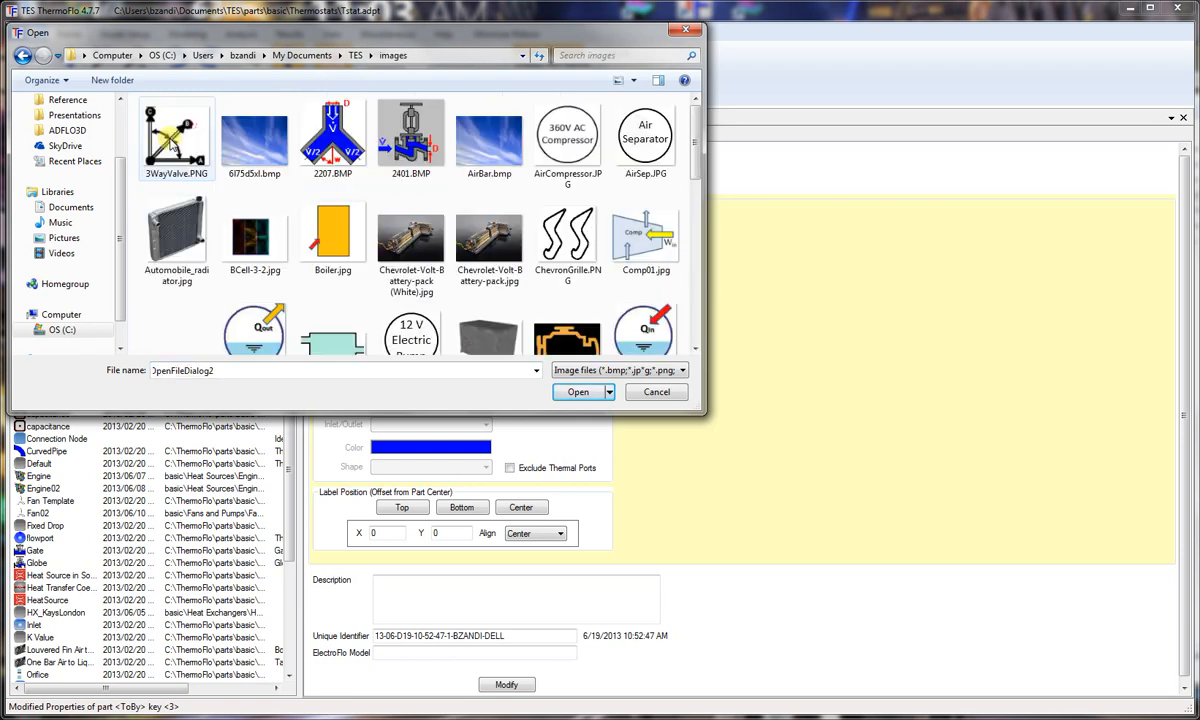
{"action": "left_click_drag", "start_coordinate": [694, 134], "coordinate": [723, 295]}
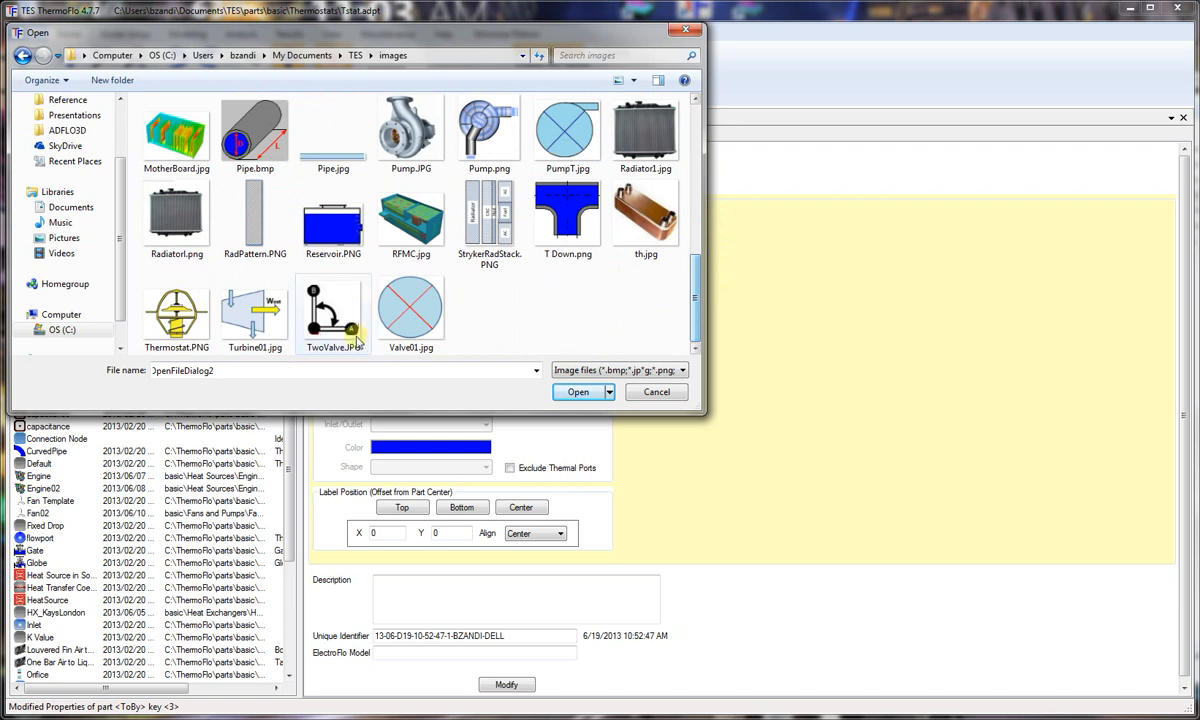
{"action": "left_click", "coordinate": [176, 320]}
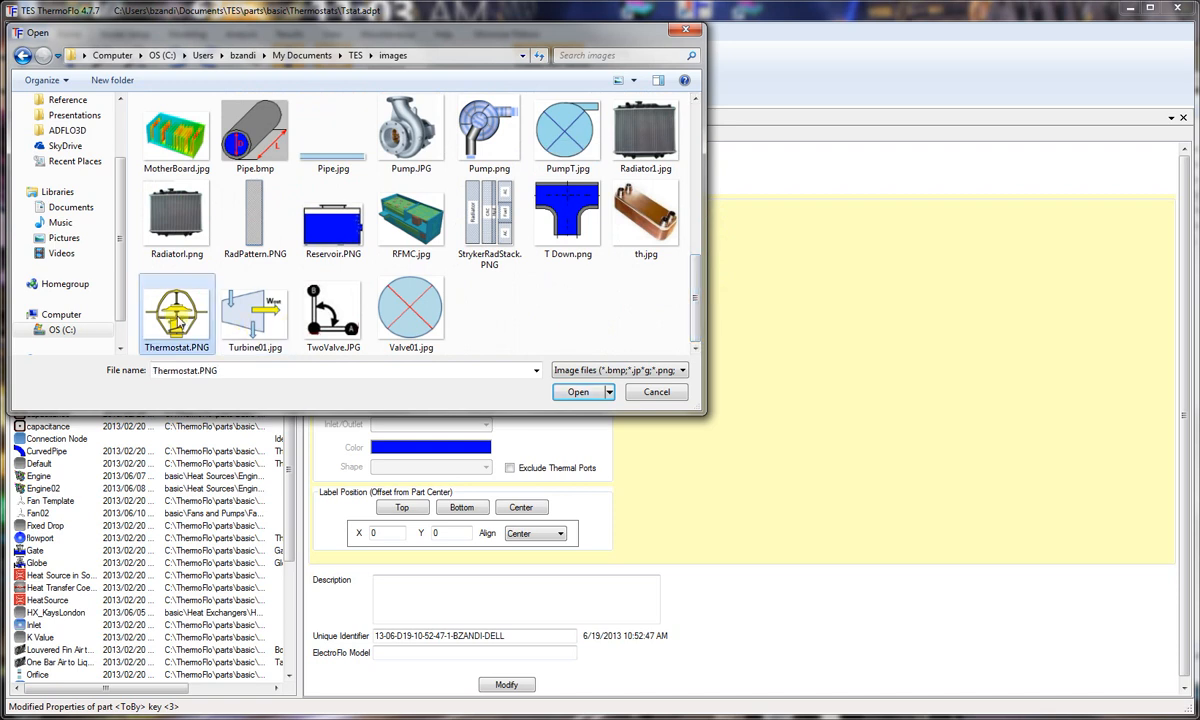
{"action": "left_click", "coordinate": [575, 392]}
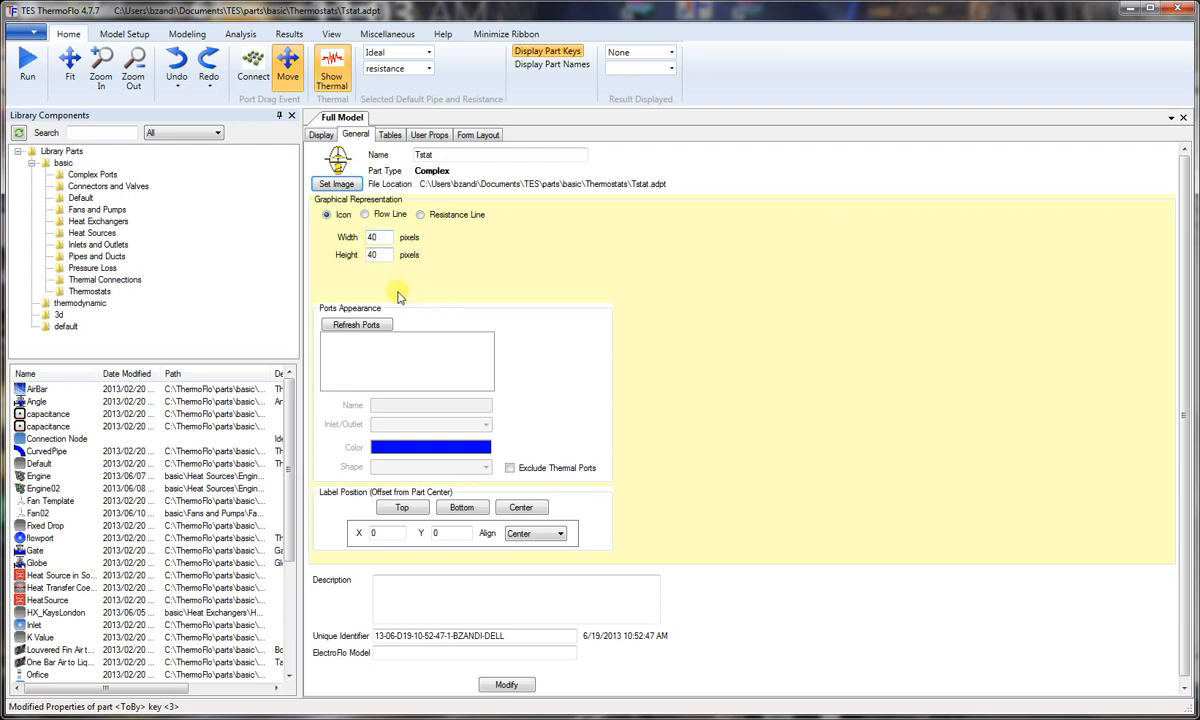
Step: Refresh the part's ports and place Inlet at the icon's right middle, OutRad at its left middle and OutBy at its bottom middle
{"action": "left_click", "coordinate": [380, 326]}
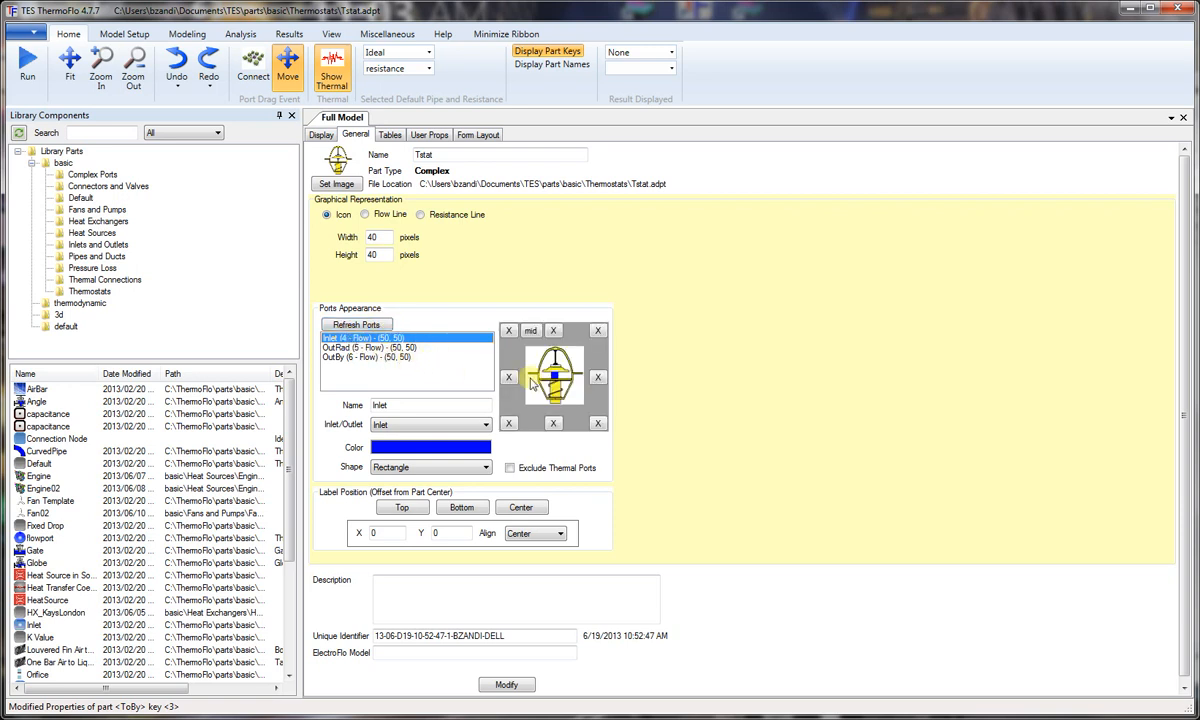
{"action": "left_click", "coordinate": [597, 378]}
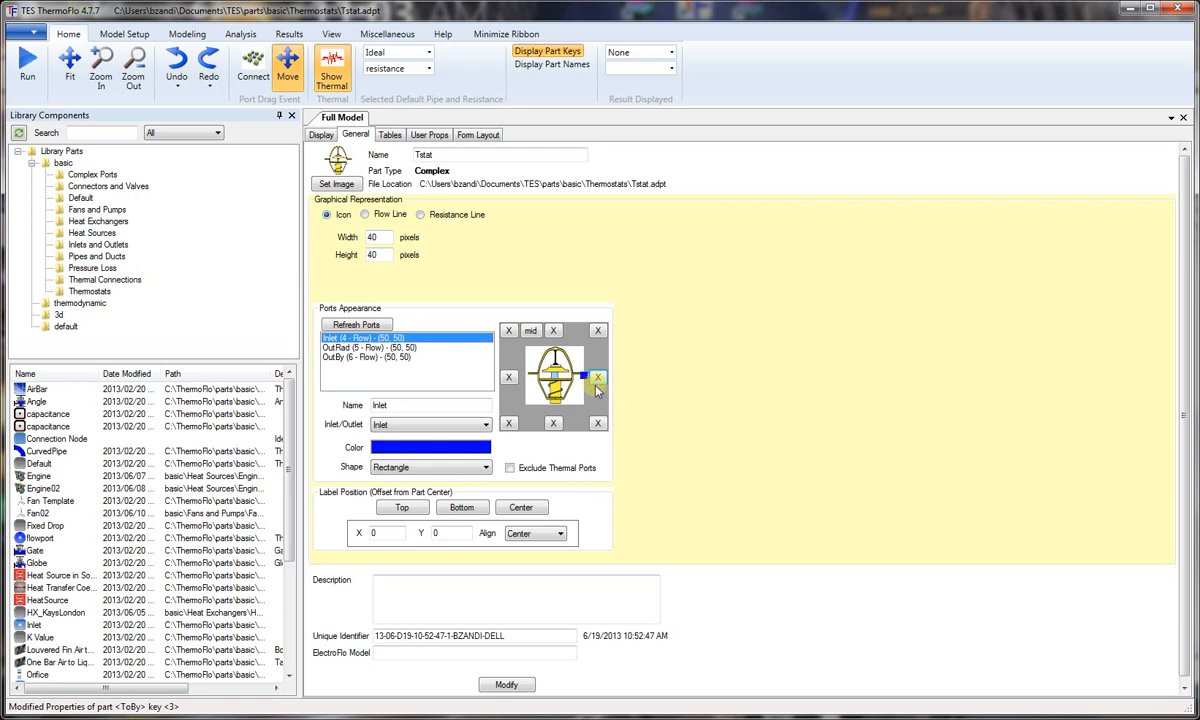
{"action": "left_click", "coordinate": [342, 348]}
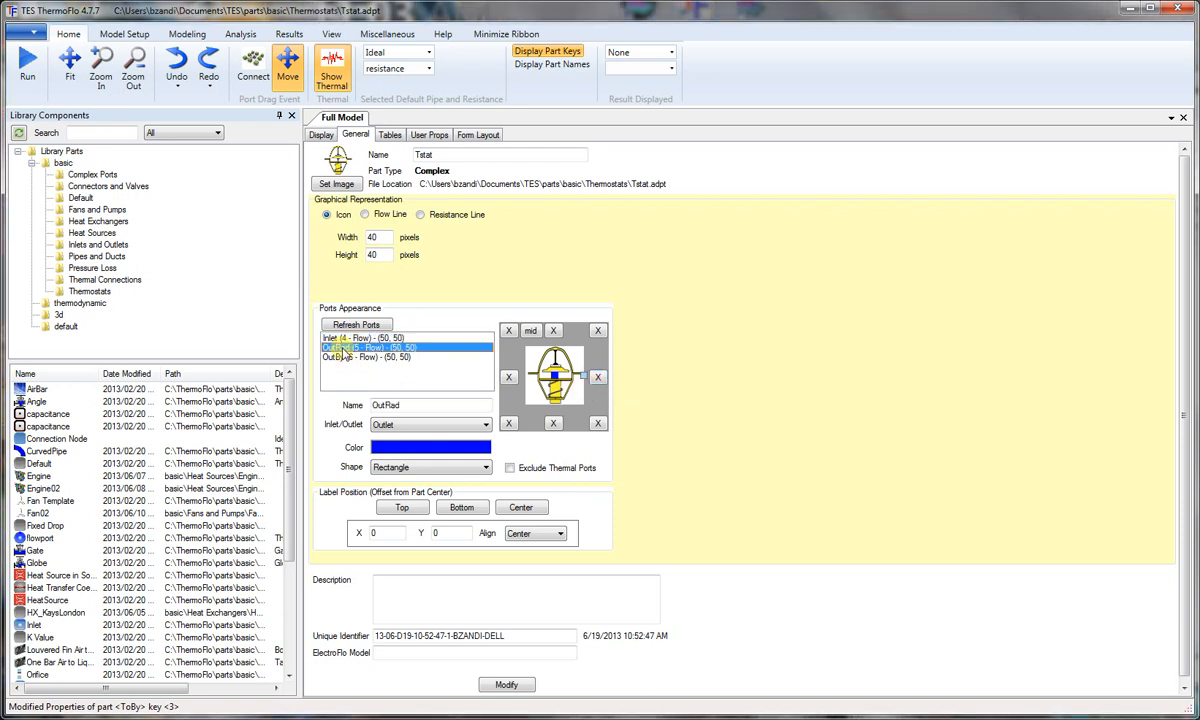
{"action": "left_click", "coordinate": [510, 378]}
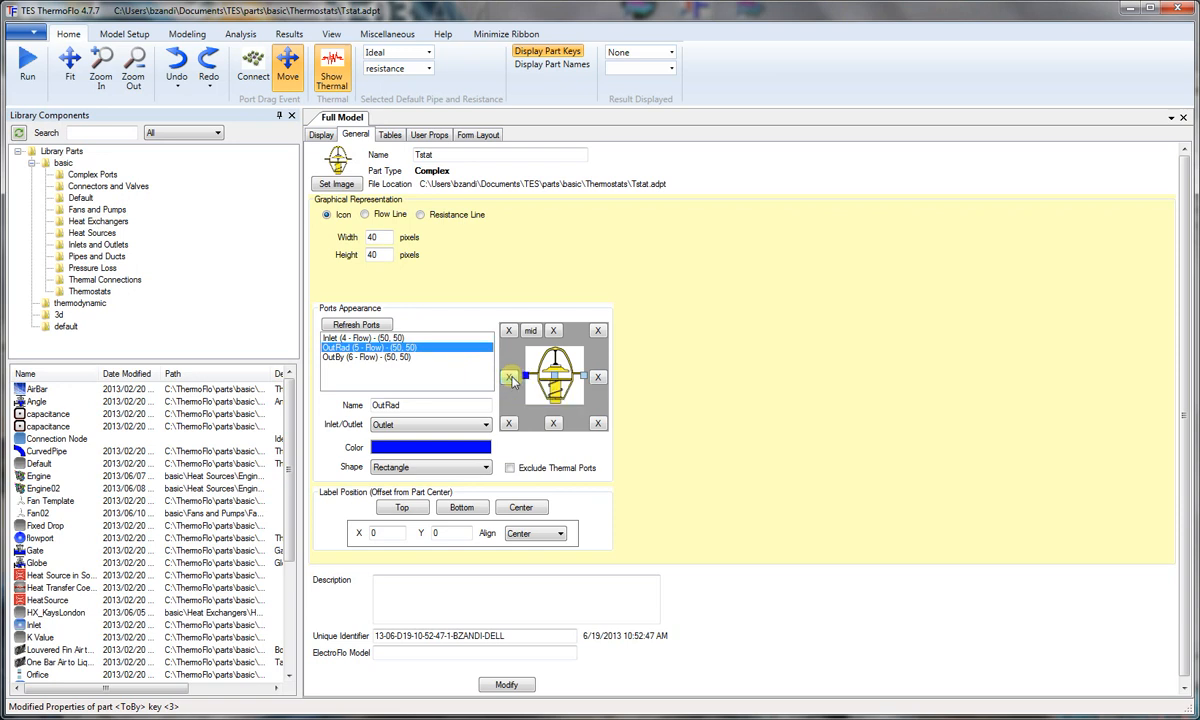
{"action": "left_click", "coordinate": [345, 357]}
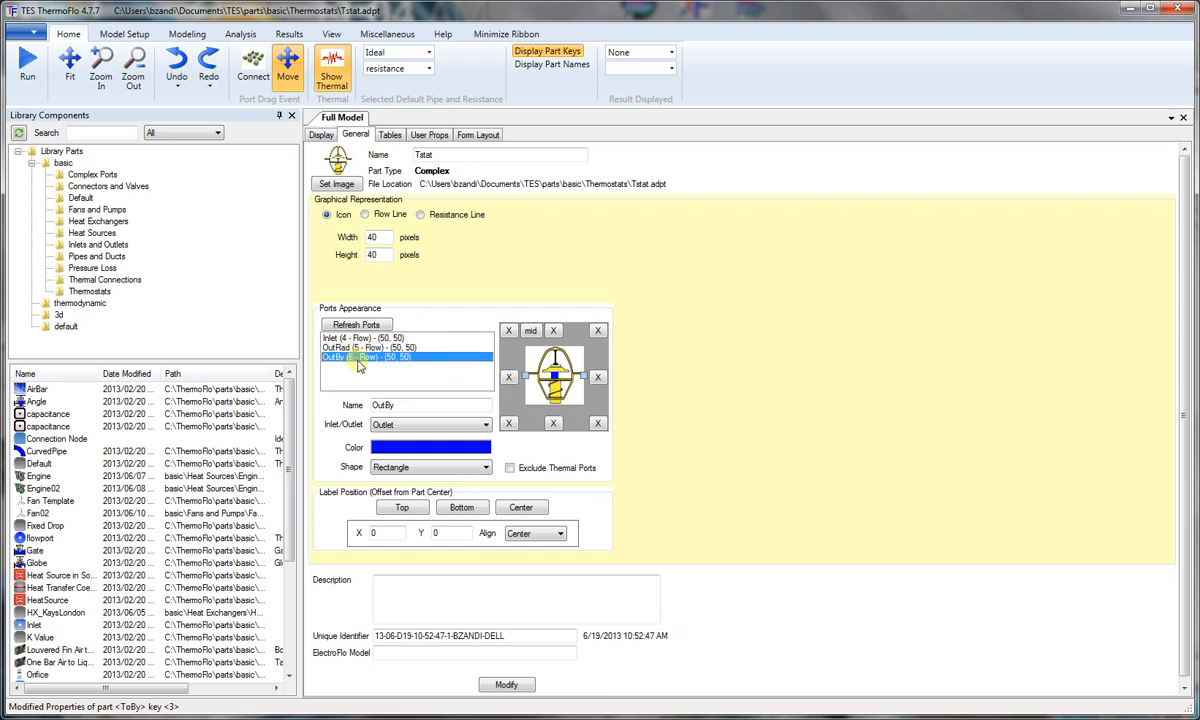
{"action": "left_click", "coordinate": [553, 423]}
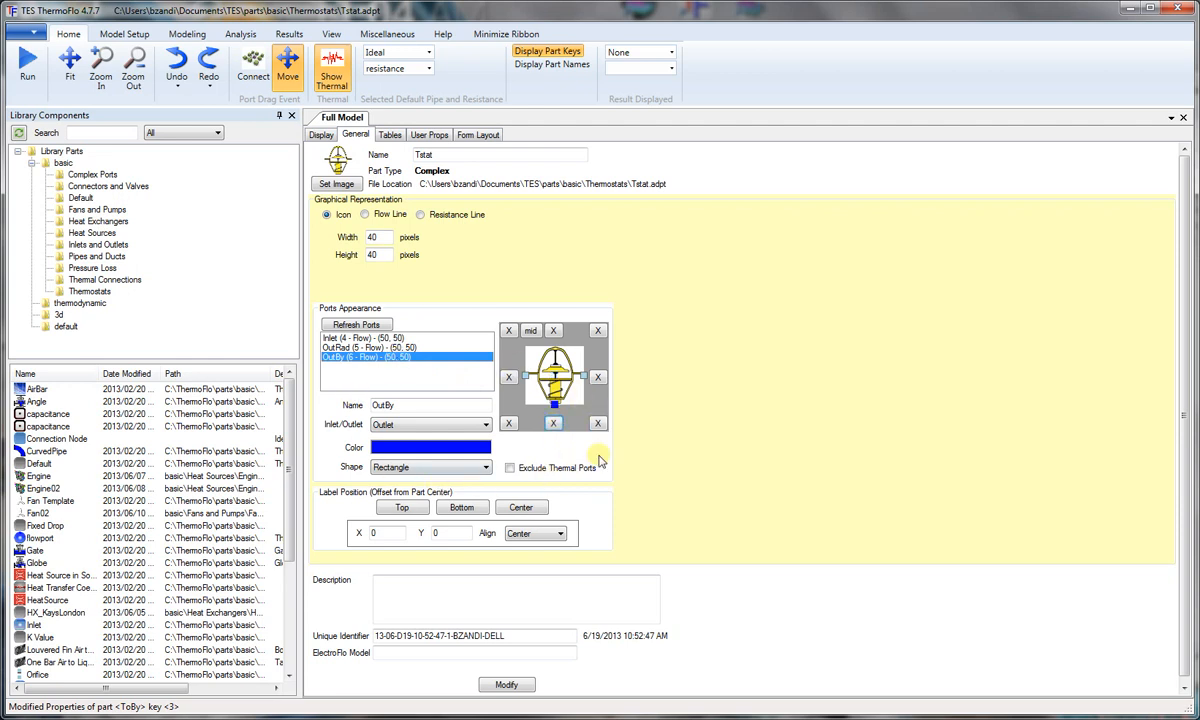
Step: Apply the modified general properties and save the Tstat part
{"action": "left_click", "coordinate": [507, 687]}
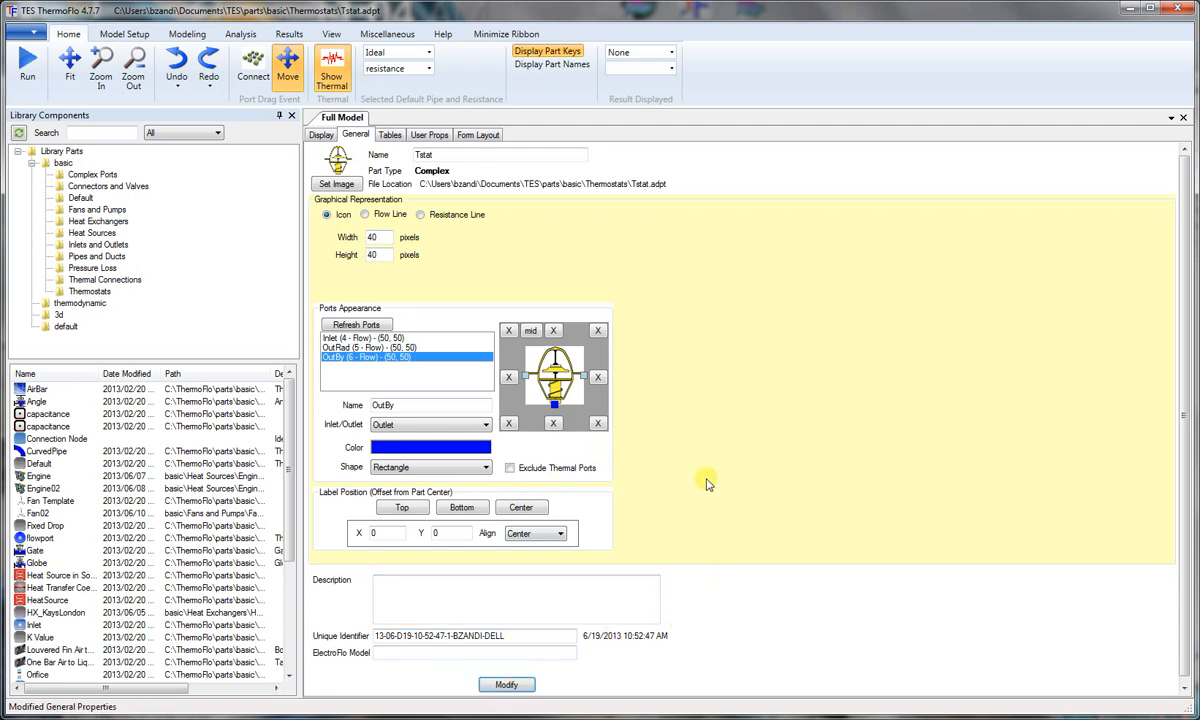
{"action": "left_click", "coordinate": [35, 35]}
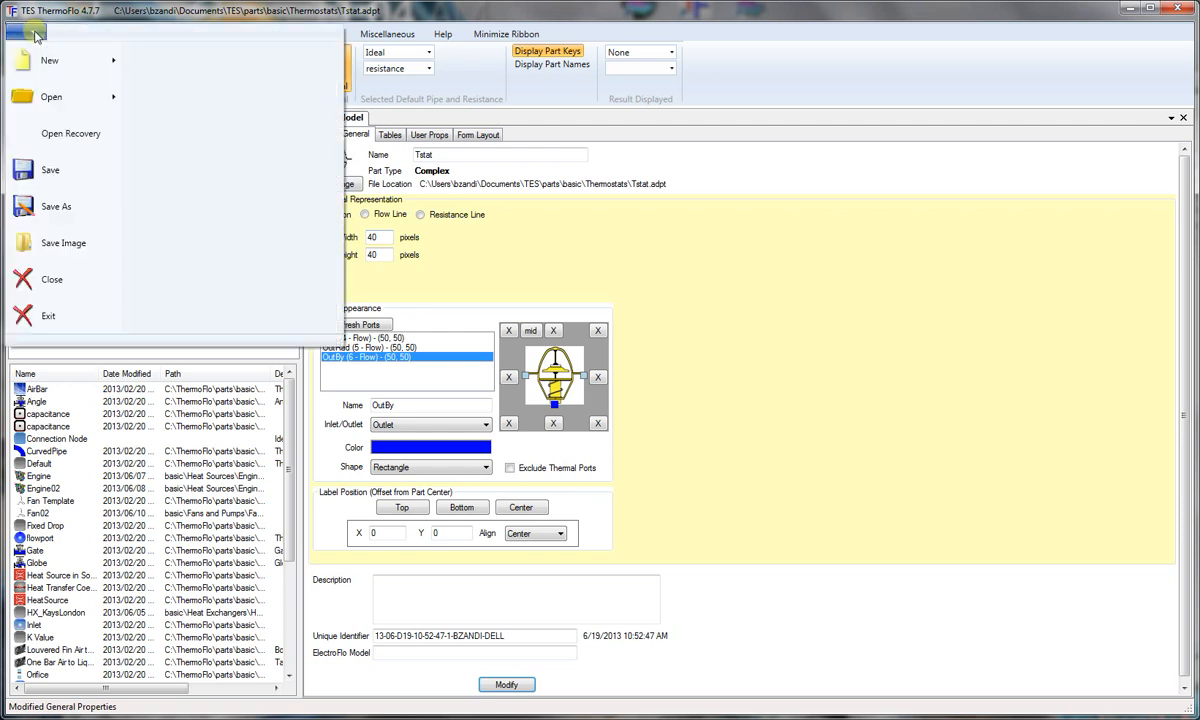
{"action": "left_click", "coordinate": [47, 176]}
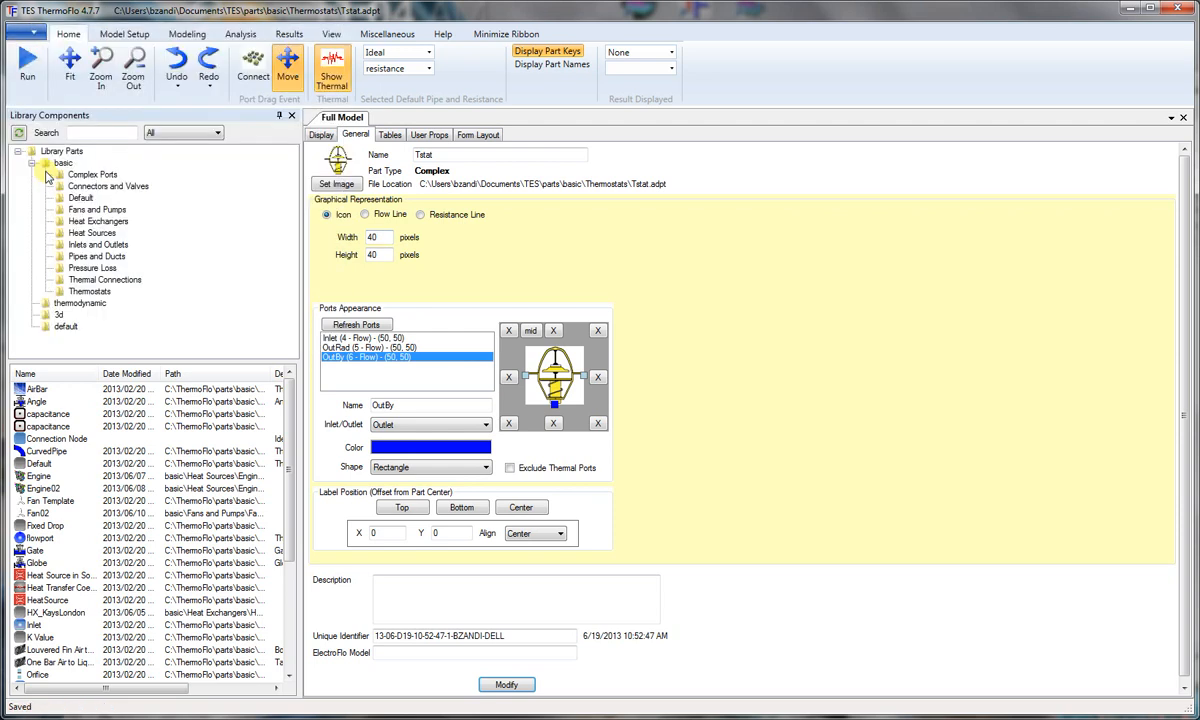